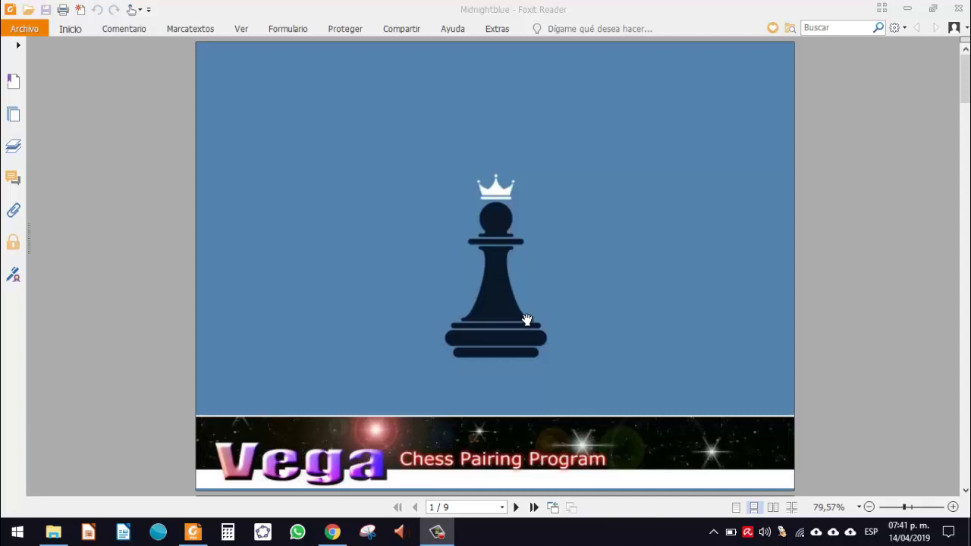
# Step: Minimize the Foxit Reader window showing the Midnightblue PDF to reveal the chess-pieces desktop
pyautogui.click(910, 9)
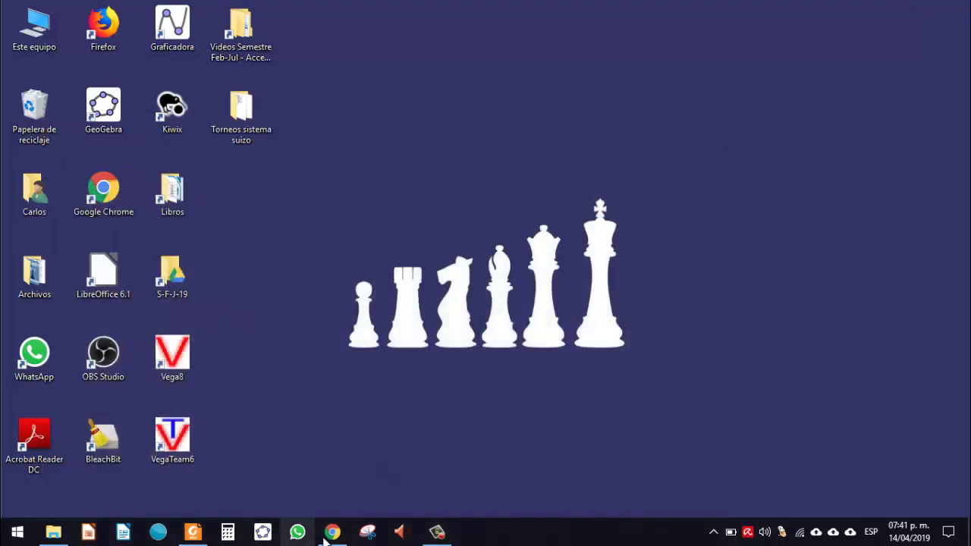
pyautogui.click(331, 532)
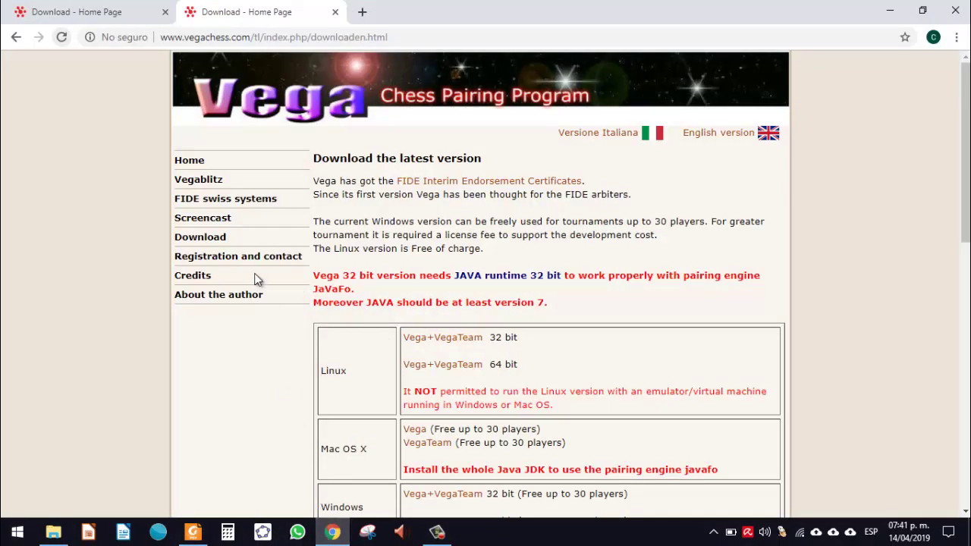
pyautogui.click(242, 301)
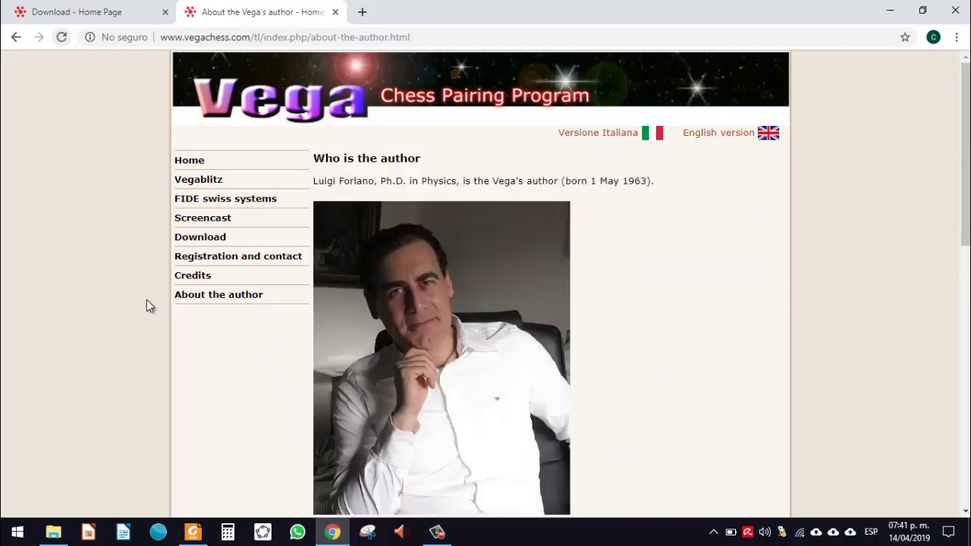
pyautogui.click(212, 241)
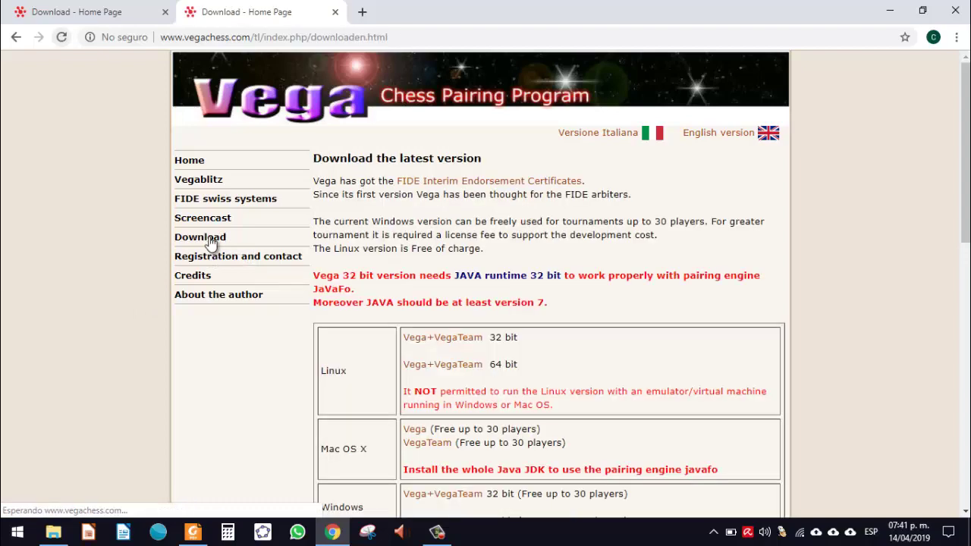
pyautogui.scroll(-1, 212, 243)
pyautogui.scroll(-1, 211, 243)
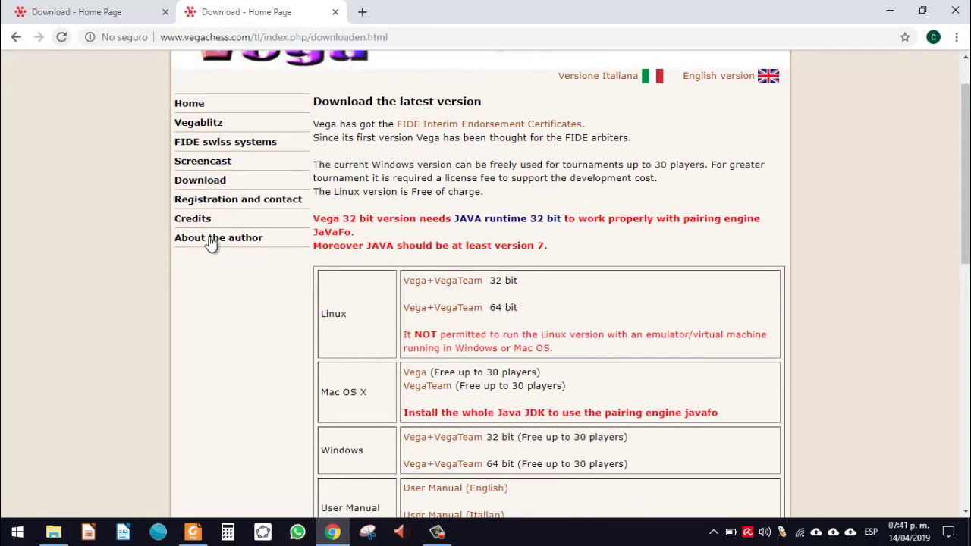
pyautogui.scroll(1, 212, 244)
pyautogui.scroll(-2, 212, 243)
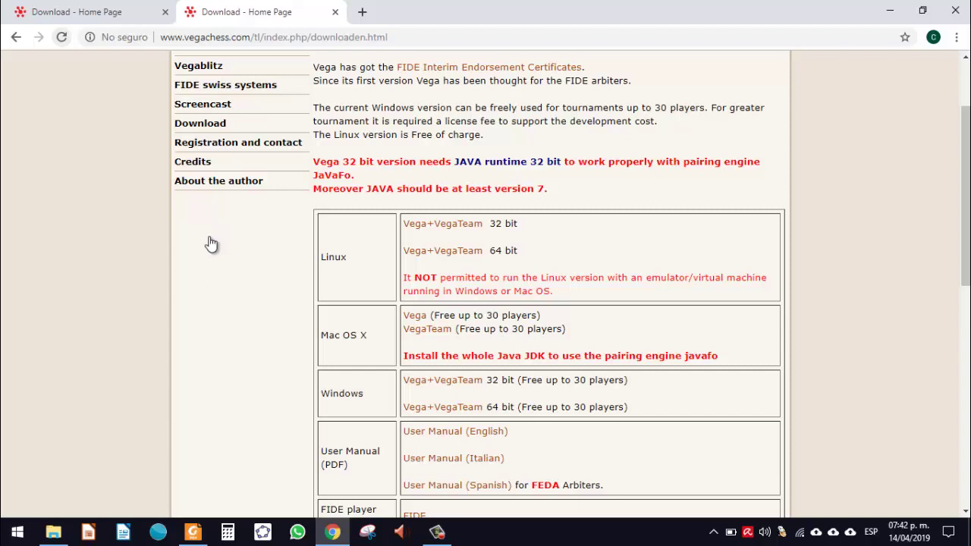
pyautogui.scroll(-1, 212, 244)
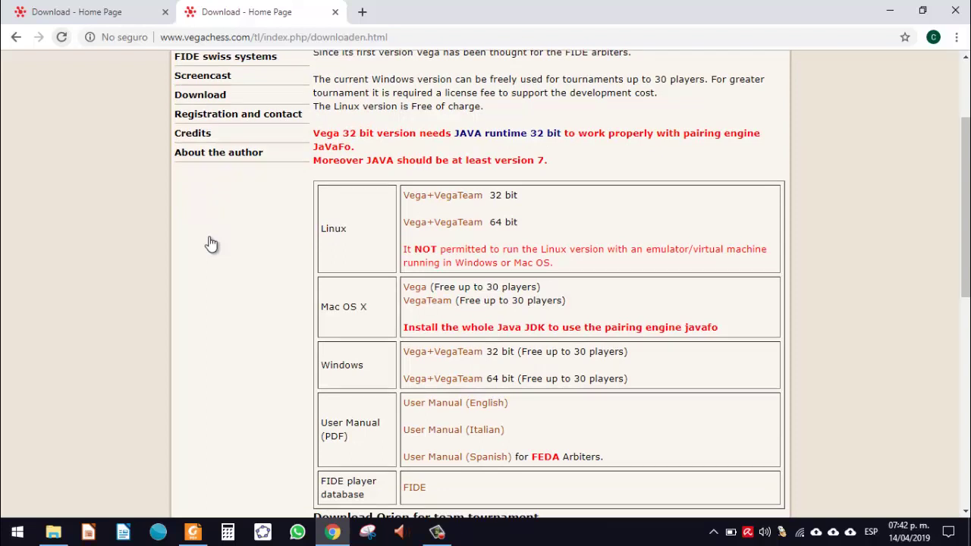
pyautogui.scroll(1, 212, 244)
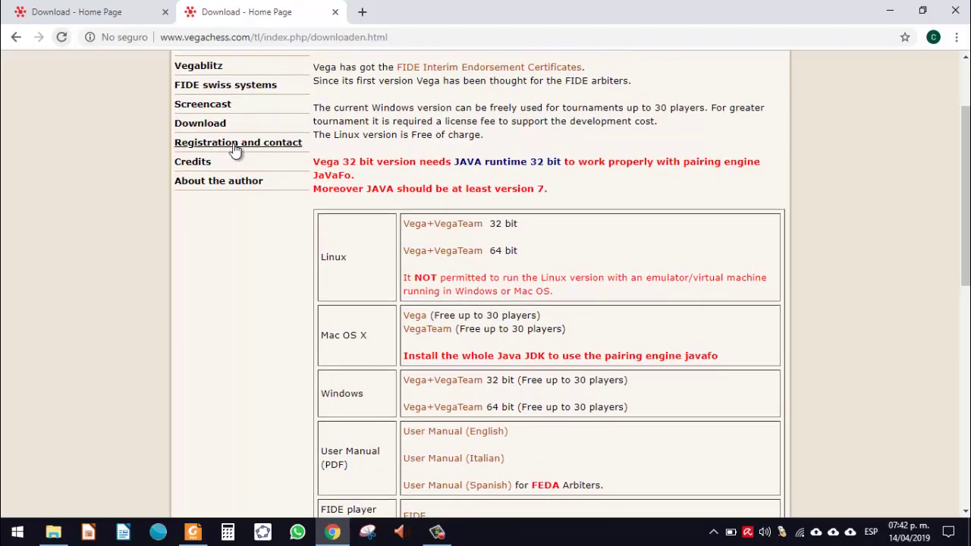
pyautogui.scroll(-2, 296, 263)
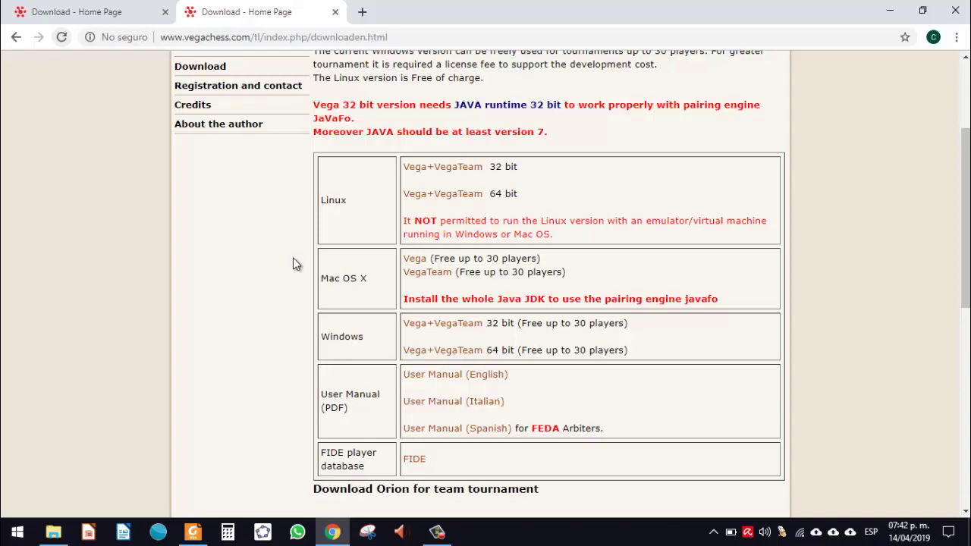
pyautogui.scroll(1, 295, 264)
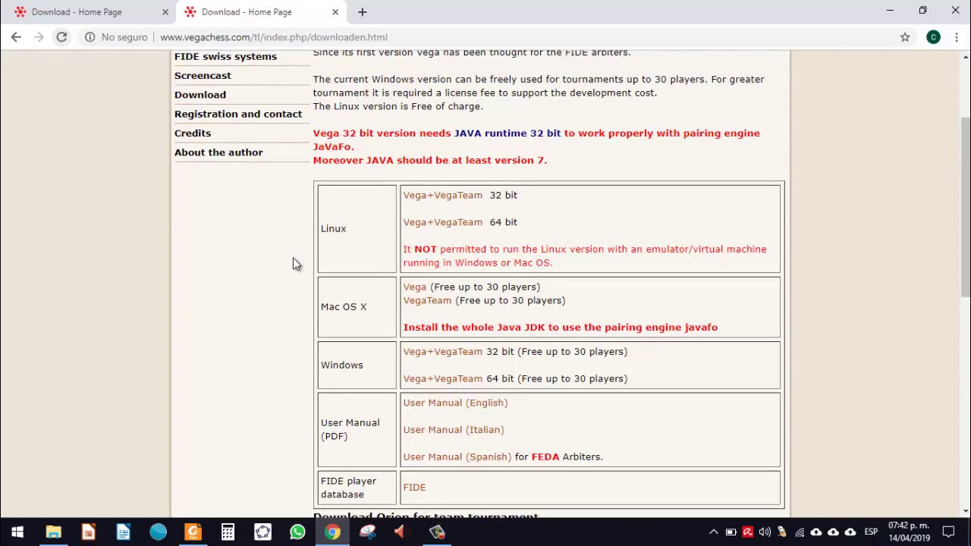
pyautogui.scroll(-3, 294, 262)
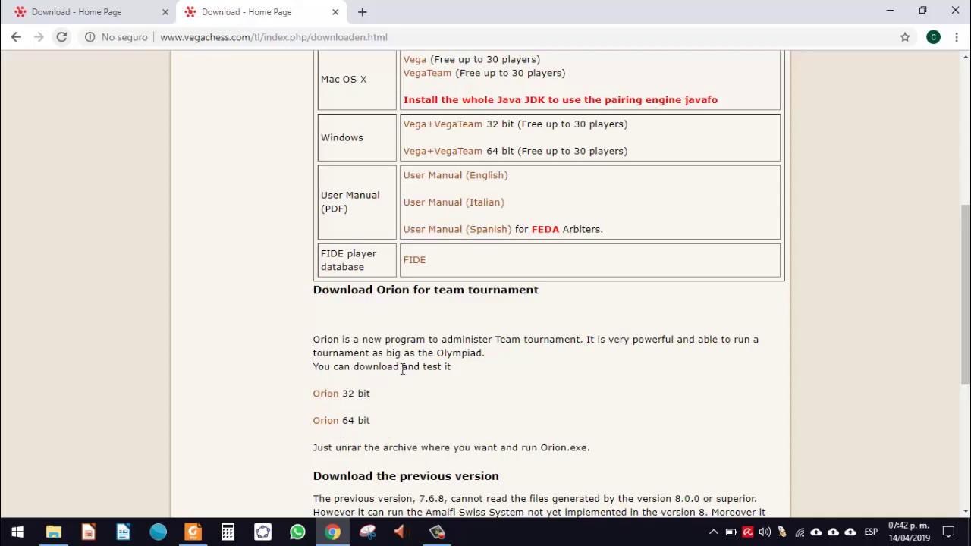
pyautogui.scroll(2, 402, 369)
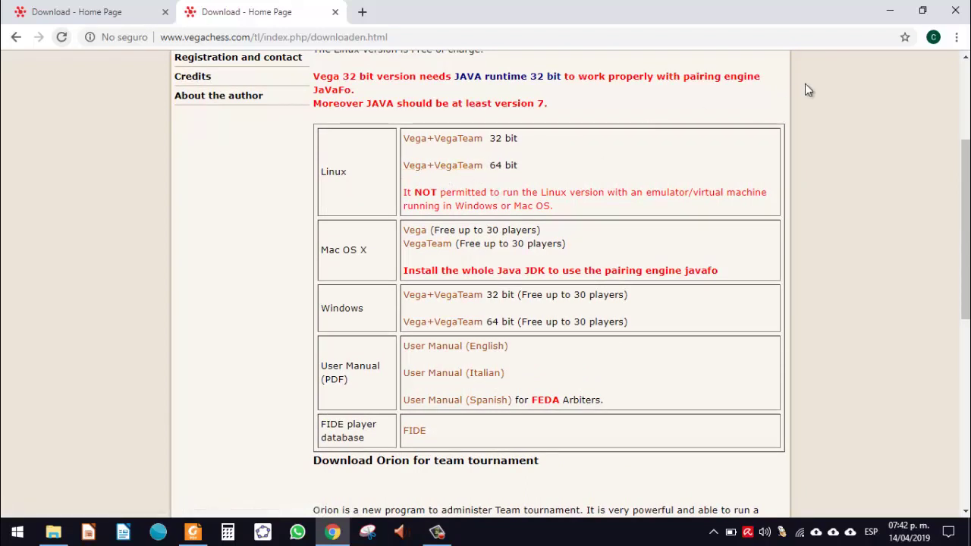
pyautogui.click(887, 12)
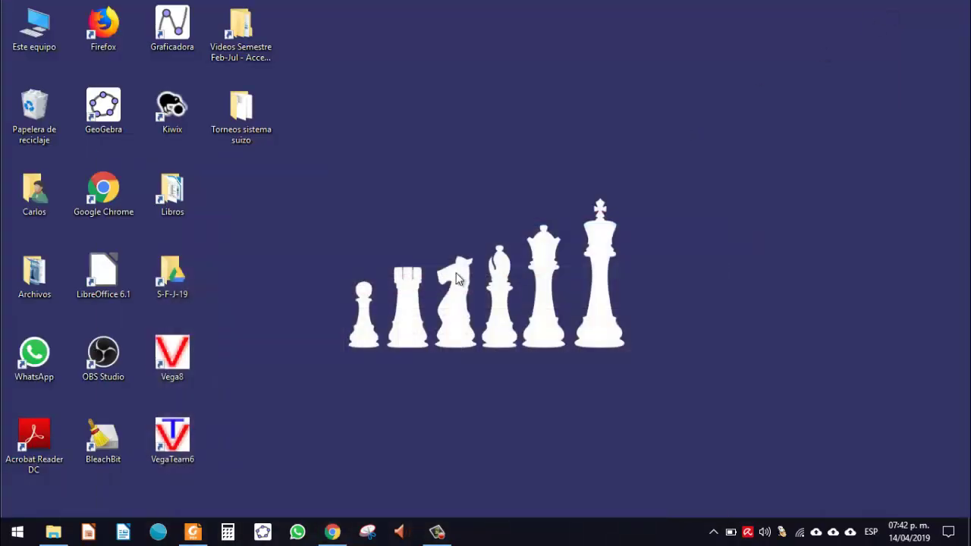
# Step: Launch VegaTeam, dismiss the license warning and switch the interface language to Spanish
pyautogui.doubleClick(180, 448)
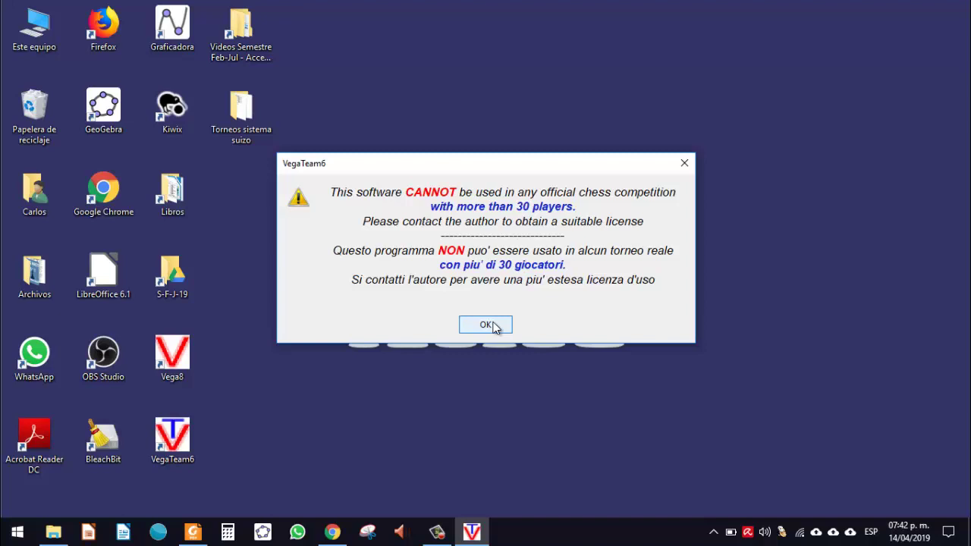
pyautogui.click(488, 325)
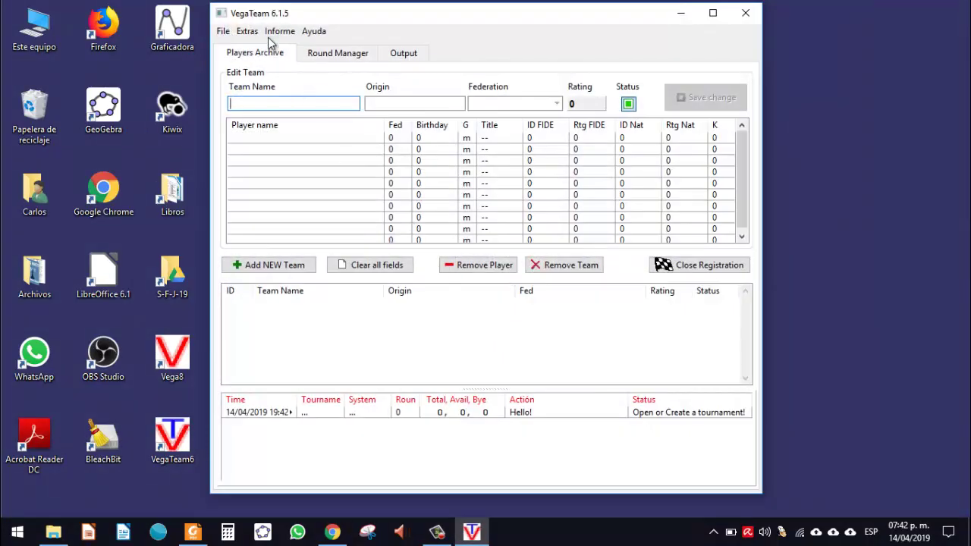
pyautogui.click(260, 36)
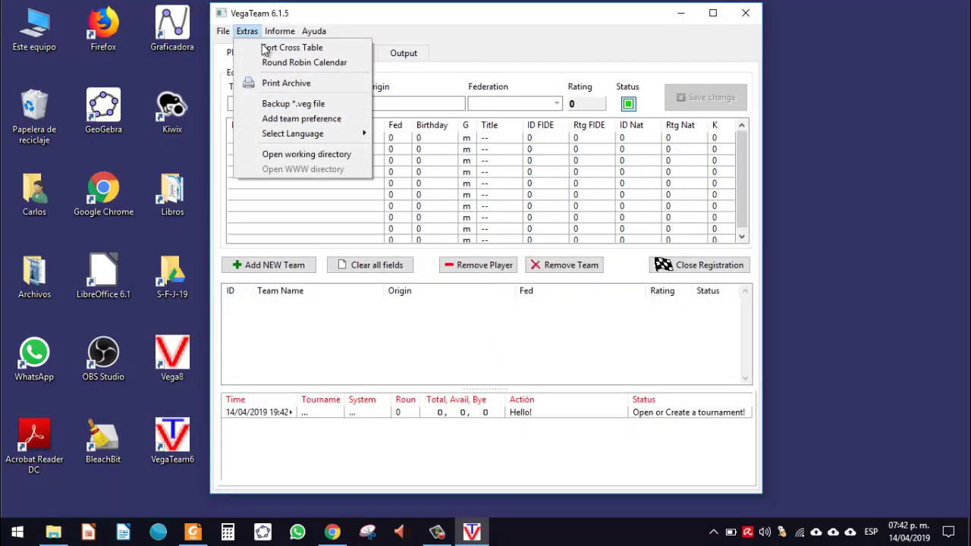
pyautogui.moveTo(323, 142)
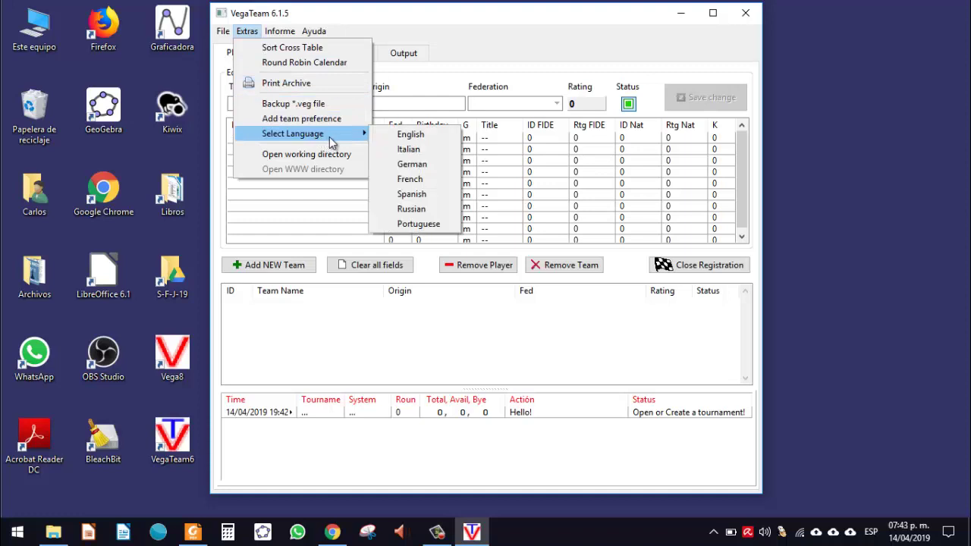
pyautogui.click(414, 194)
pyautogui.click(485, 279)
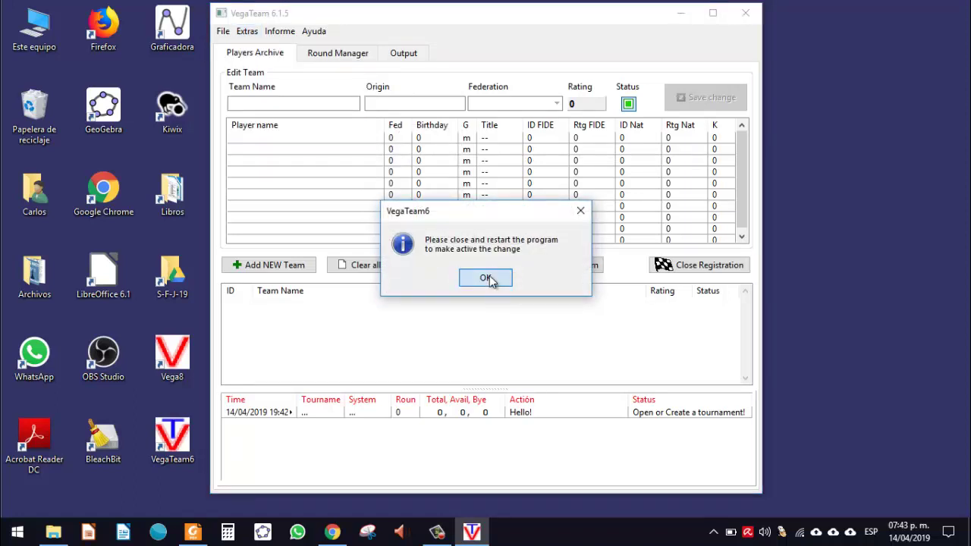
# Step: Exit VegaTeam without saving and relaunch it so the Spanish language applies
pyautogui.click(742, 15)
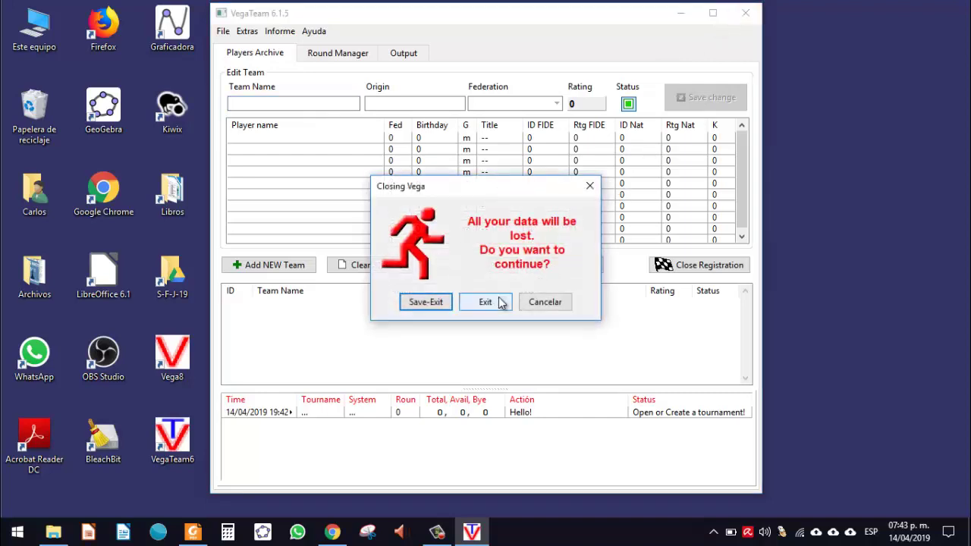
pyautogui.click(500, 302)
pyautogui.doubleClick(194, 426)
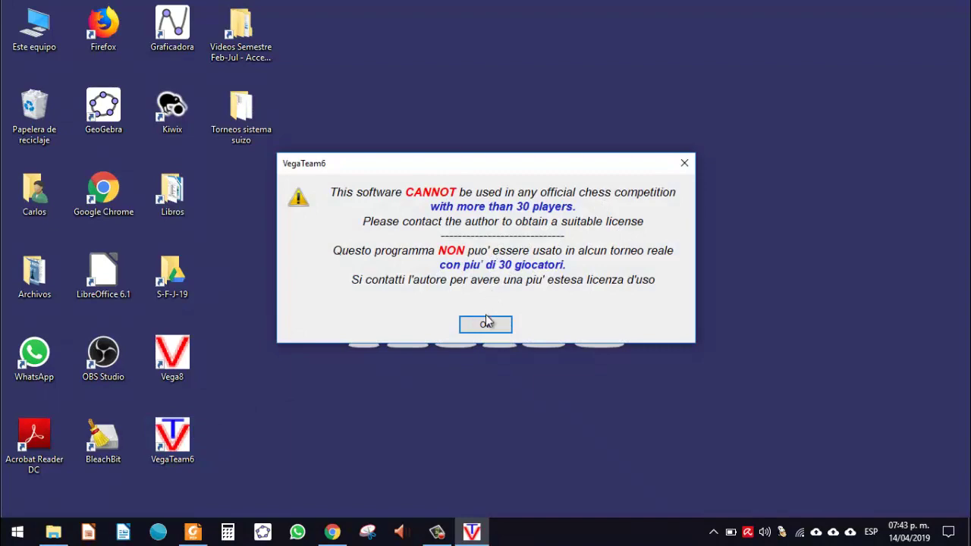
# Step: Dismiss the license warning and browse the Round Manager, Output and Players Archive pages
pyautogui.click(487, 324)
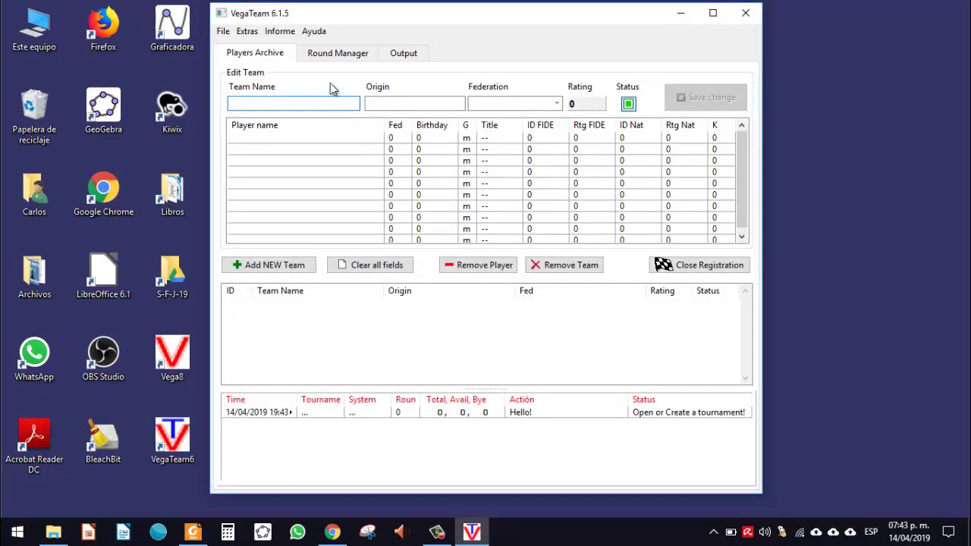
pyautogui.click(325, 53)
pyautogui.click(262, 53)
pyautogui.click(337, 49)
pyautogui.click(384, 57)
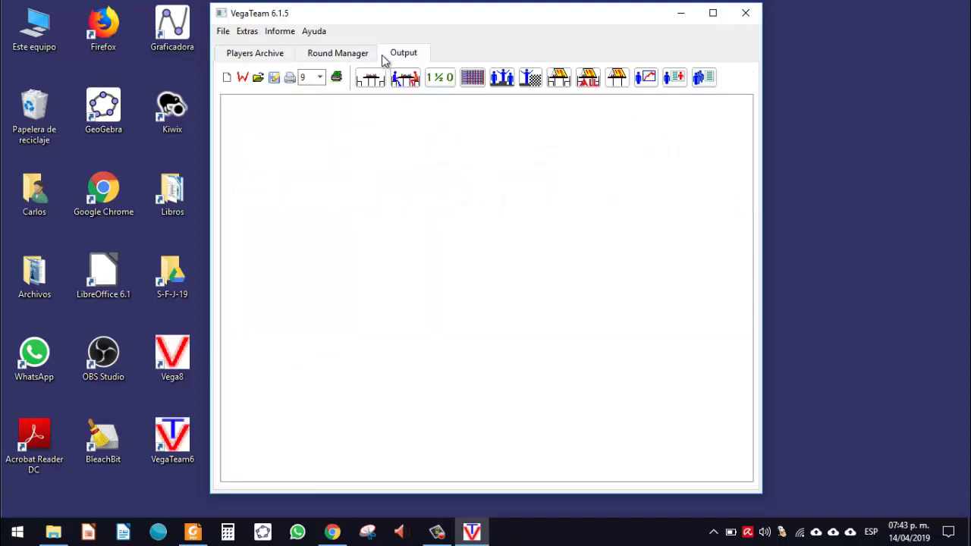
pyautogui.click(345, 56)
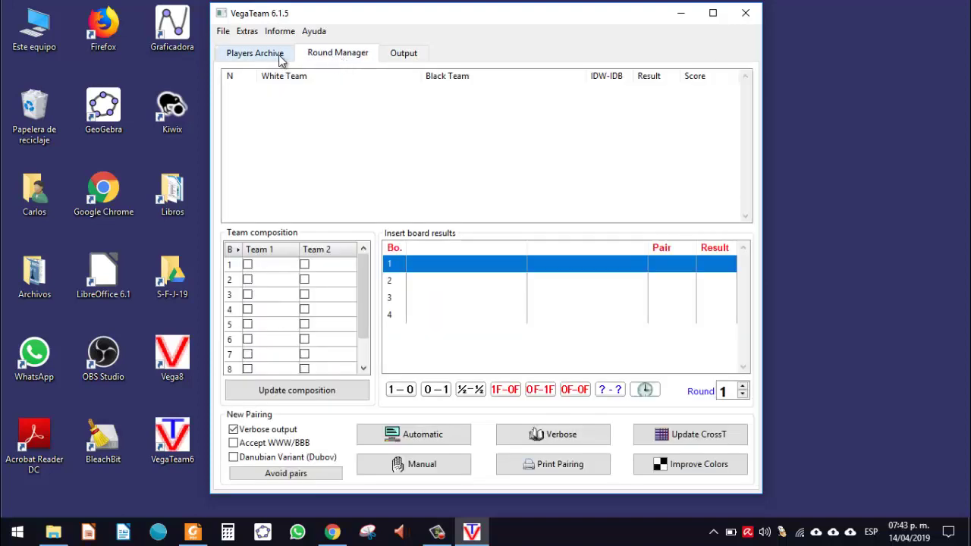
pyautogui.click(280, 60)
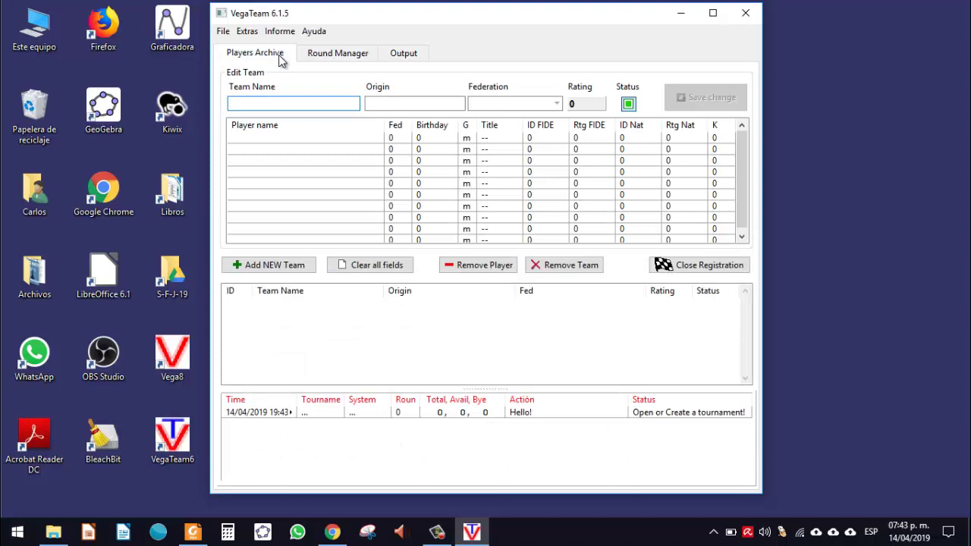
pyautogui.click(325, 55)
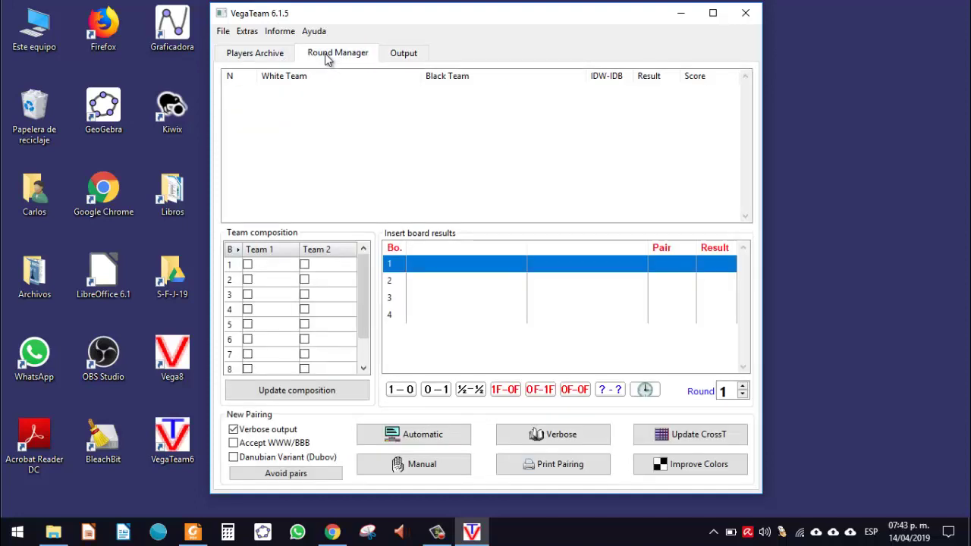
pyautogui.click(269, 58)
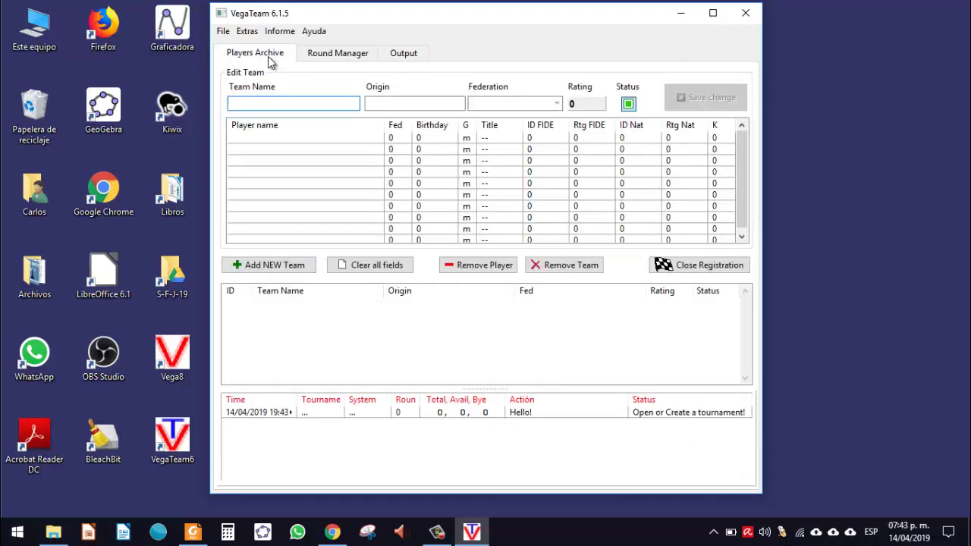
# Step: Bring up the File menu with its tournament commands
pyautogui.click(222, 34)
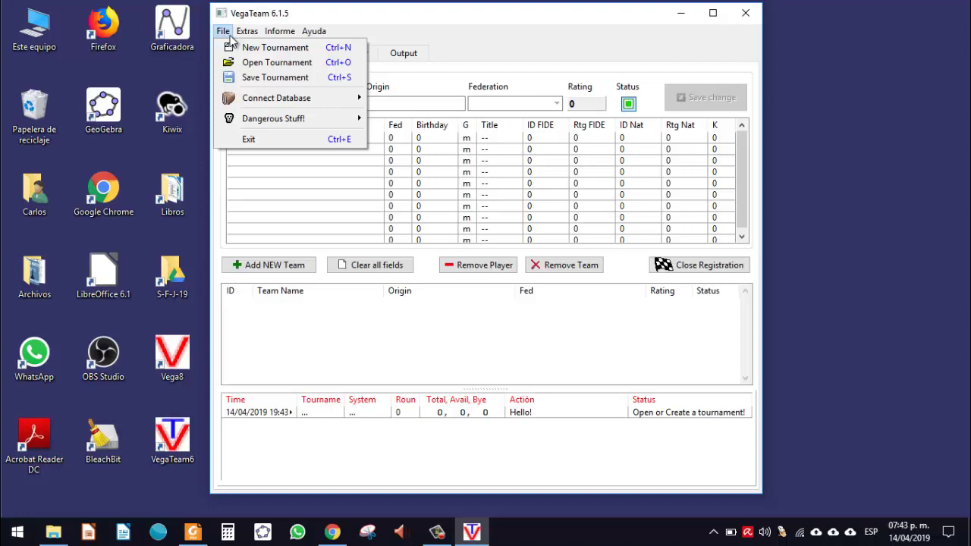
pyautogui.click(373, 29)
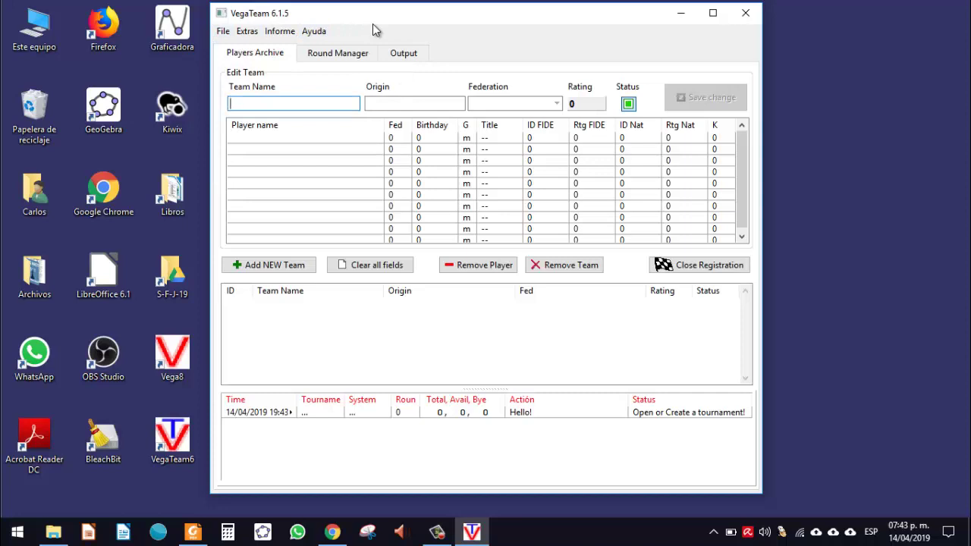
pyautogui.click(224, 33)
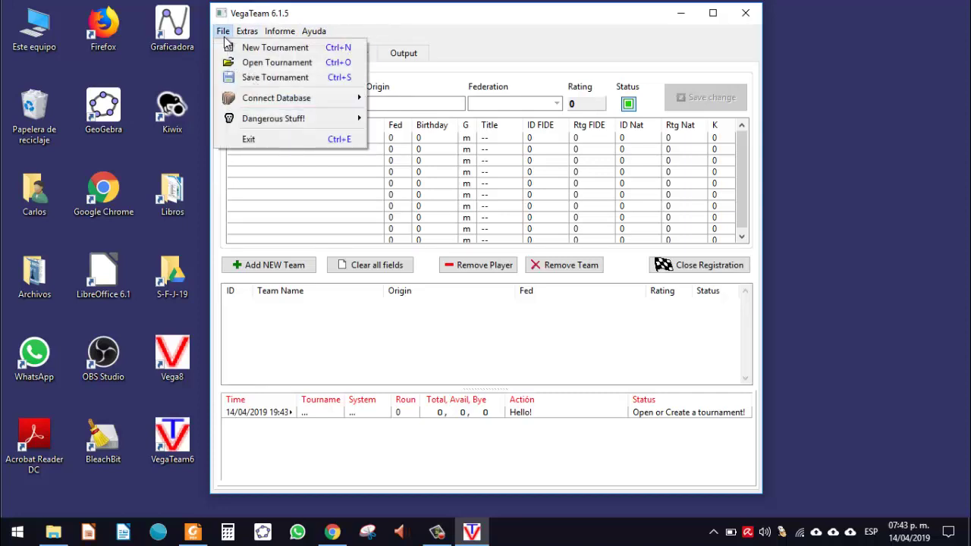
pyautogui.press('Escape')
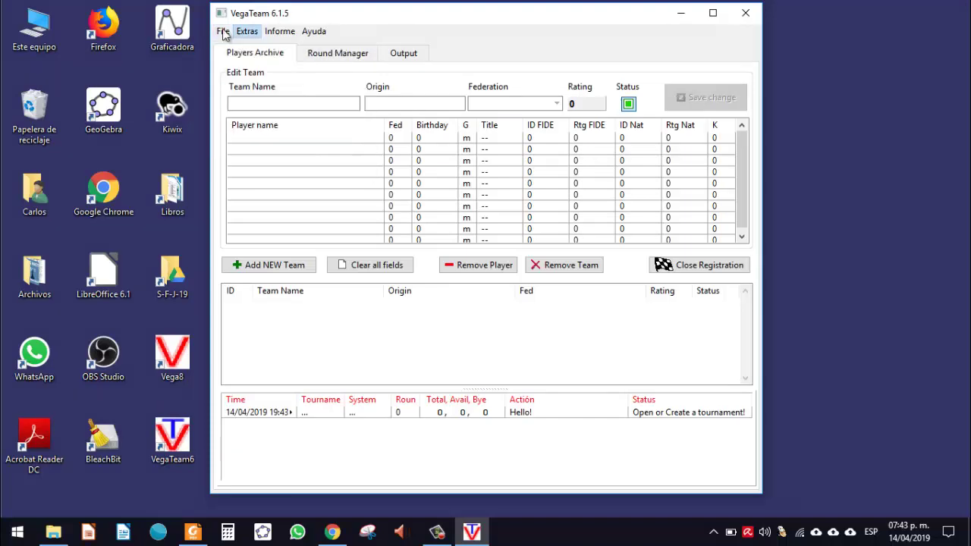
pyautogui.click(224, 34)
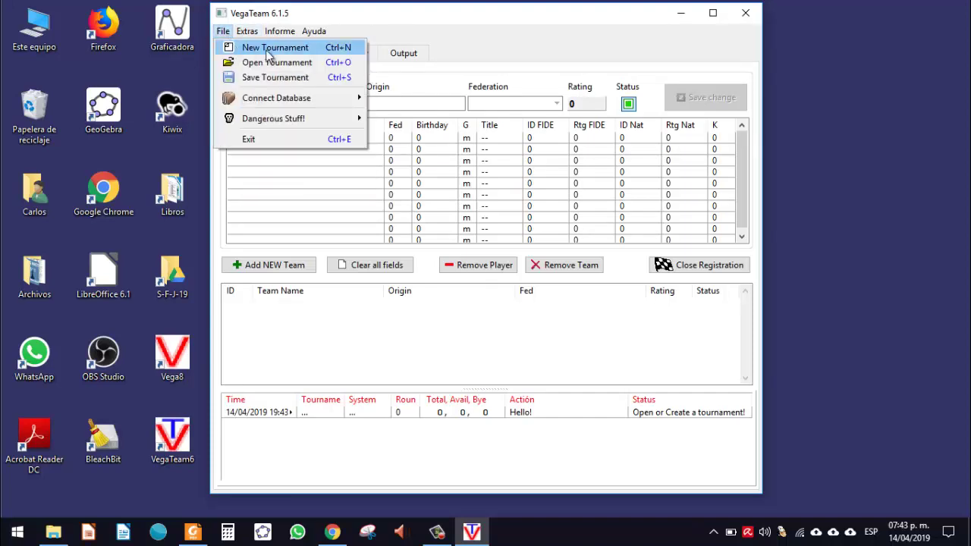
# Step: Start a new tournament, keeping the default place myTown, federation fed and begin date
pyautogui.click(267, 49)
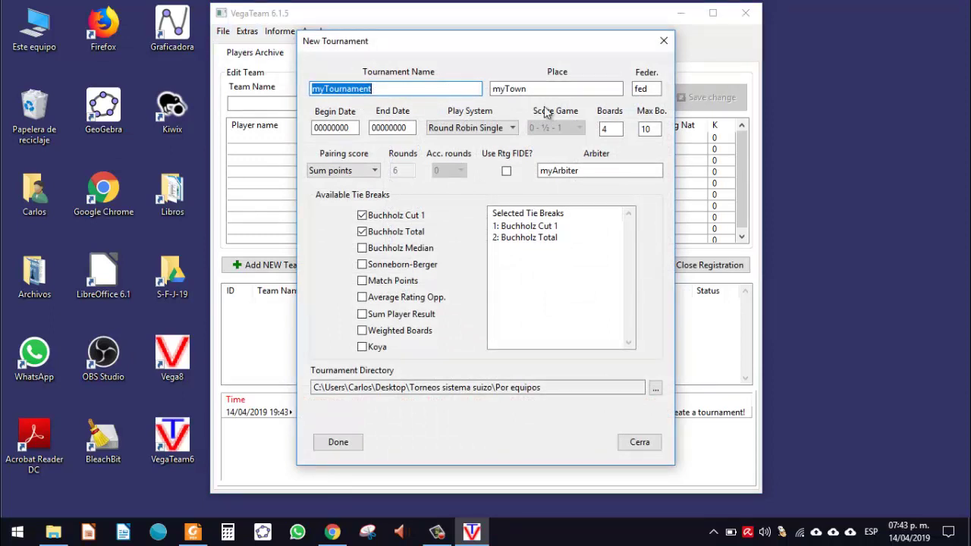
pyautogui.click(540, 96)
pyautogui.doubleClick(538, 95)
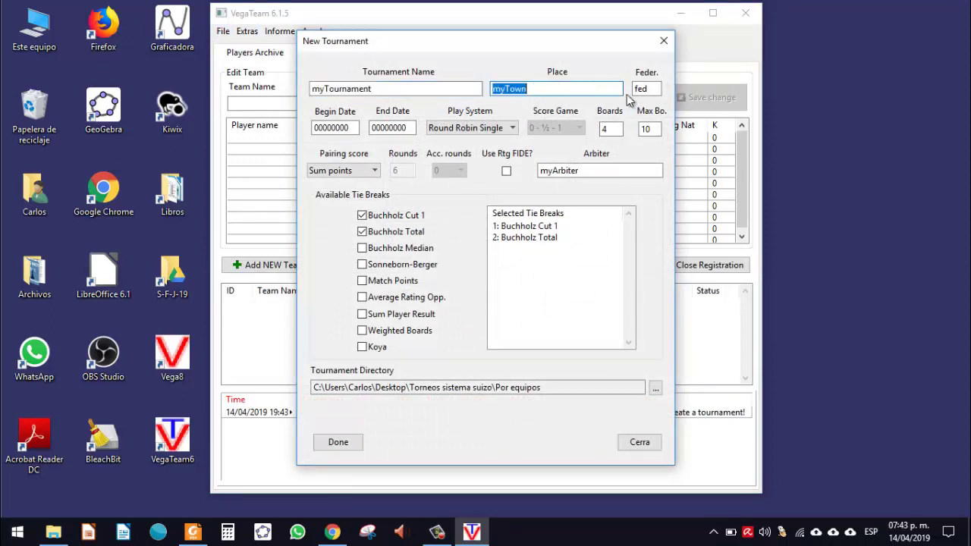
pyautogui.click(651, 89)
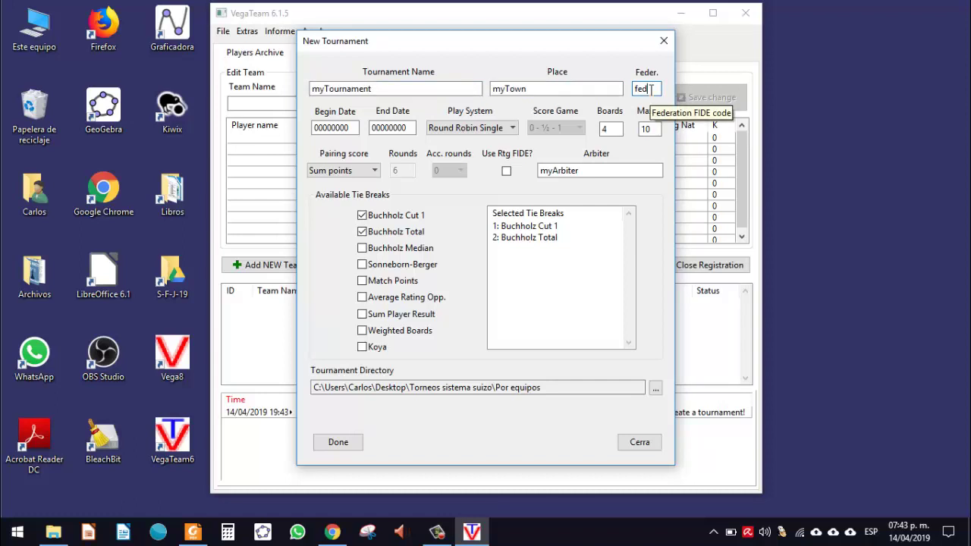
pyautogui.doubleClick(651, 90)
pyautogui.doubleClick(335, 129)
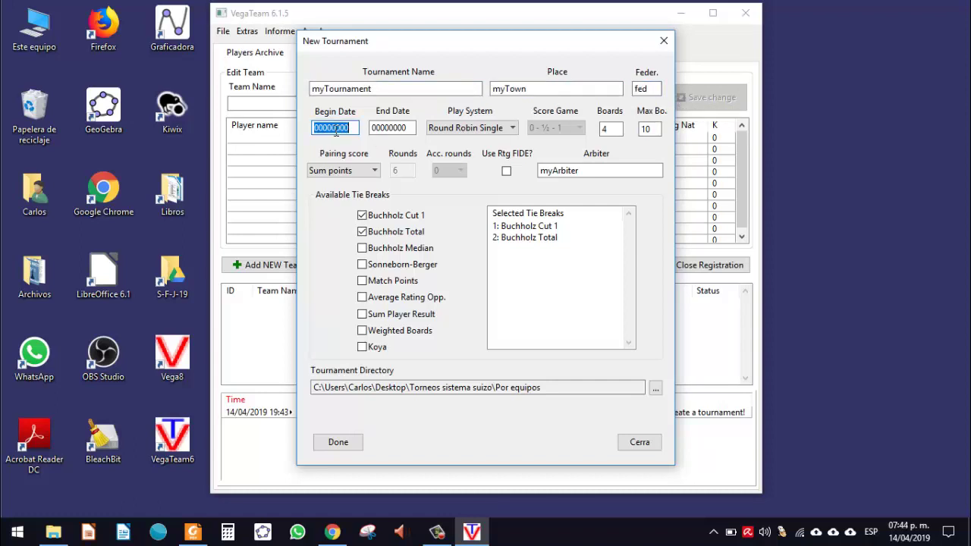
# Step: Choose Swiss Vega as play system and review boards 4, maximum players 10 and arbiter fields
pyautogui.click(433, 132)
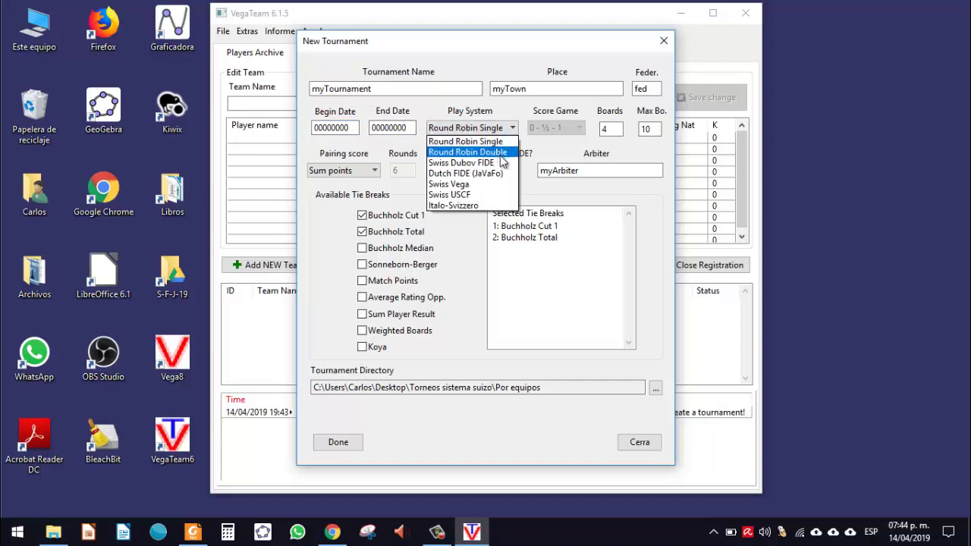
pyautogui.click(458, 185)
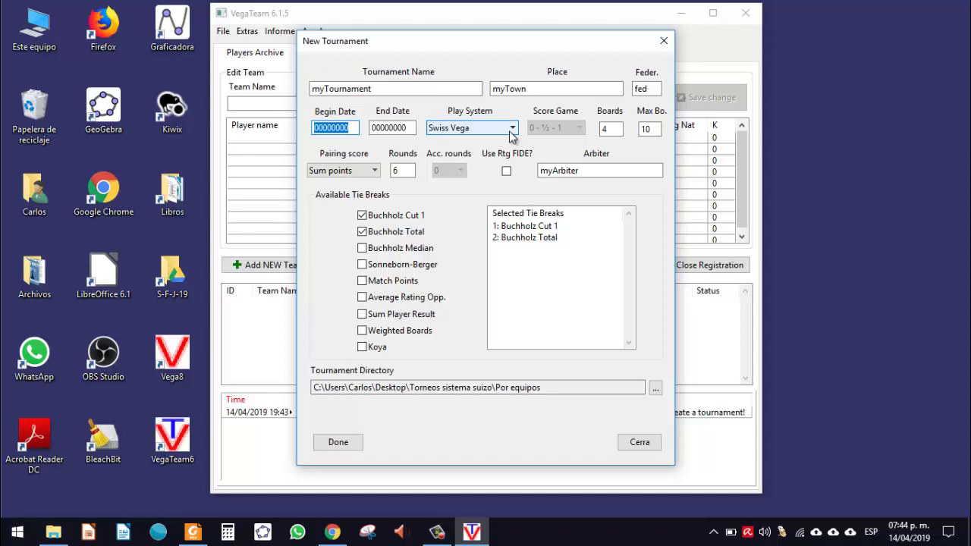
pyautogui.click(619, 130)
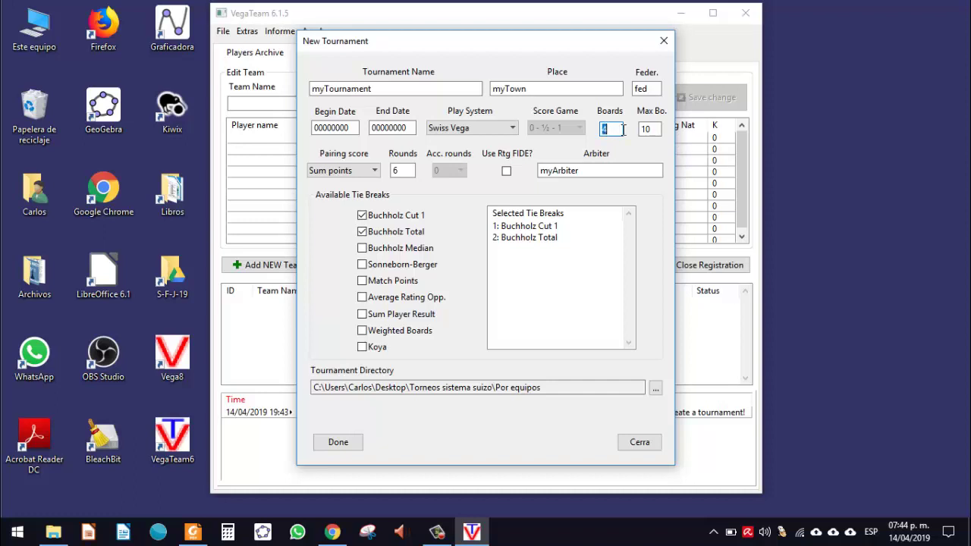
pyautogui.click(659, 130)
pyautogui.doubleClick(658, 129)
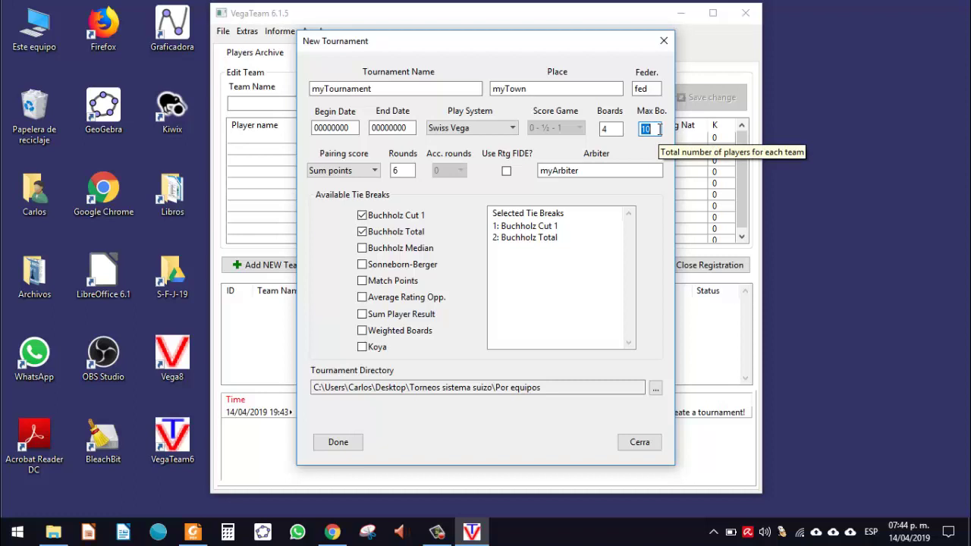
pyautogui.doubleClick(604, 130)
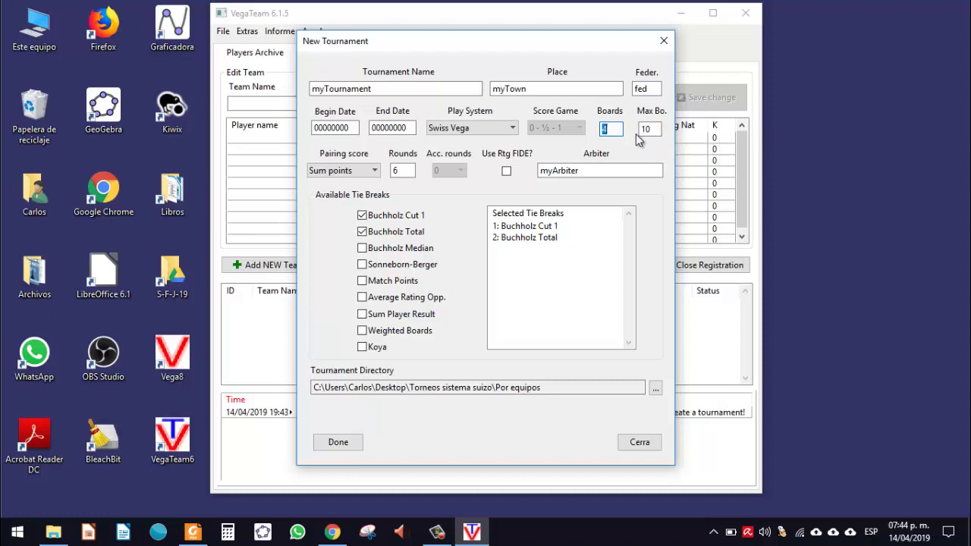
pyautogui.doubleClick(645, 130)
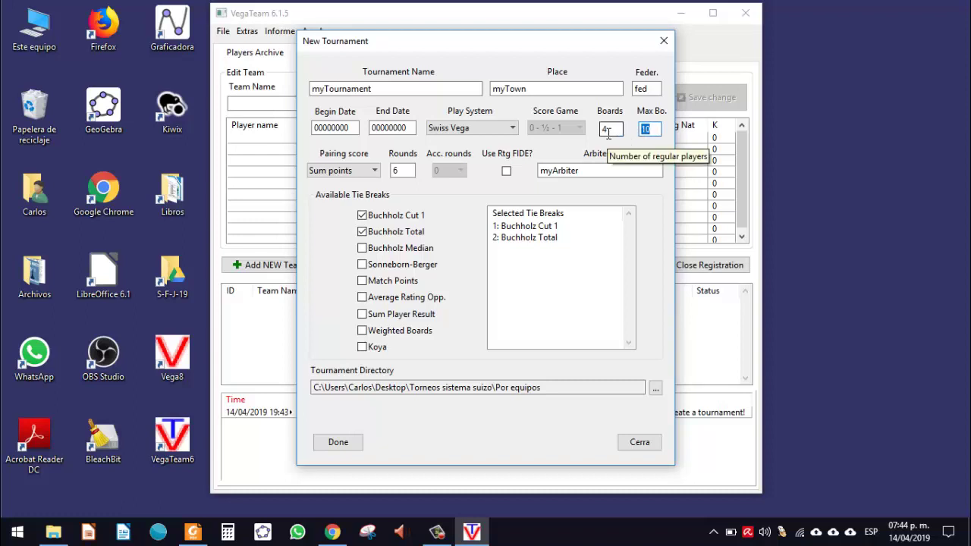
pyautogui.click(608, 131)
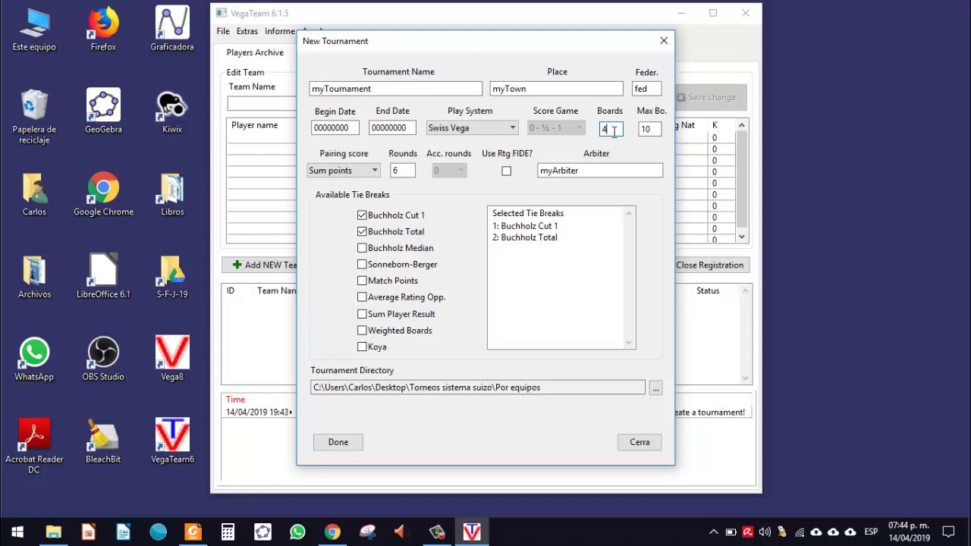
pyautogui.doubleClick(644, 130)
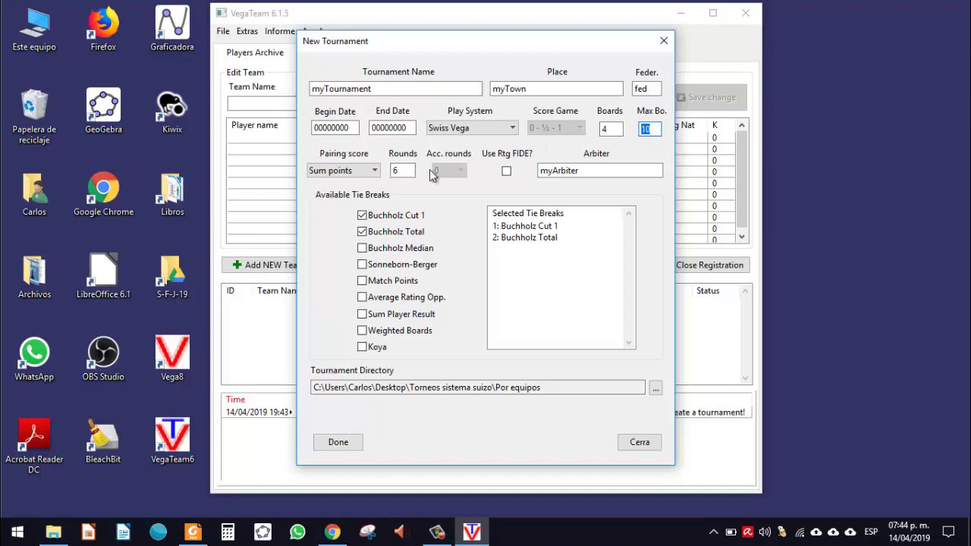
pyautogui.click(598, 171)
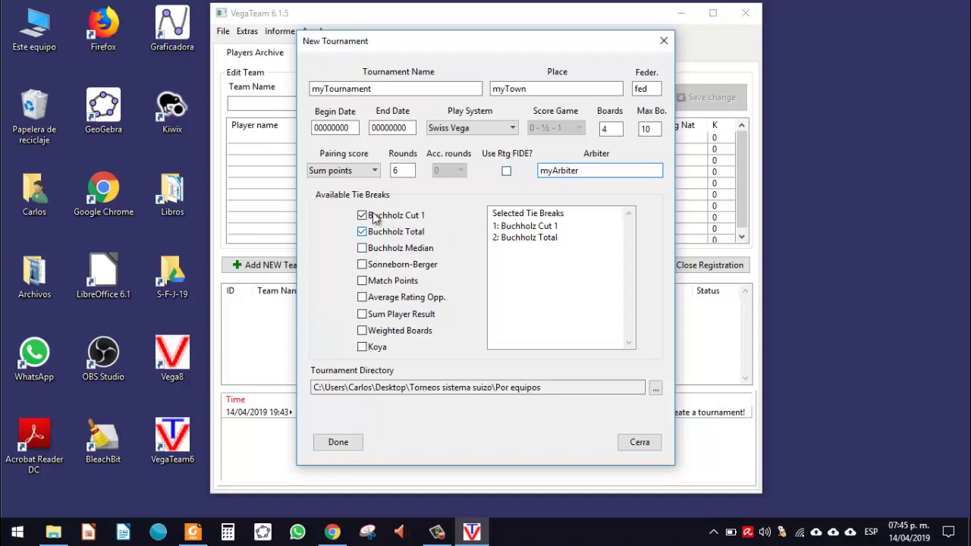
# Step: Create an EQUIPOS folder inside Torneos sistema suizo and set it as the tournament directory
pyautogui.click(656, 388)
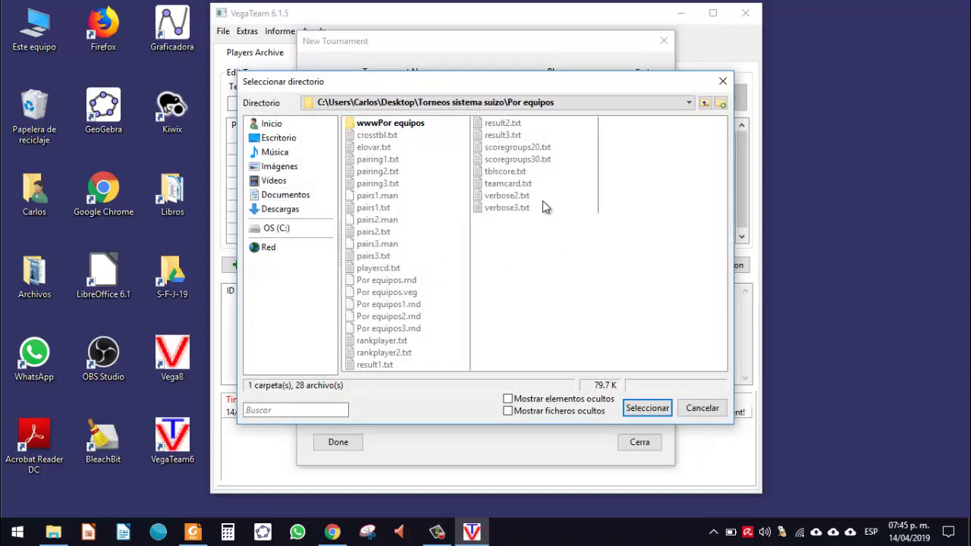
pyautogui.click(705, 102)
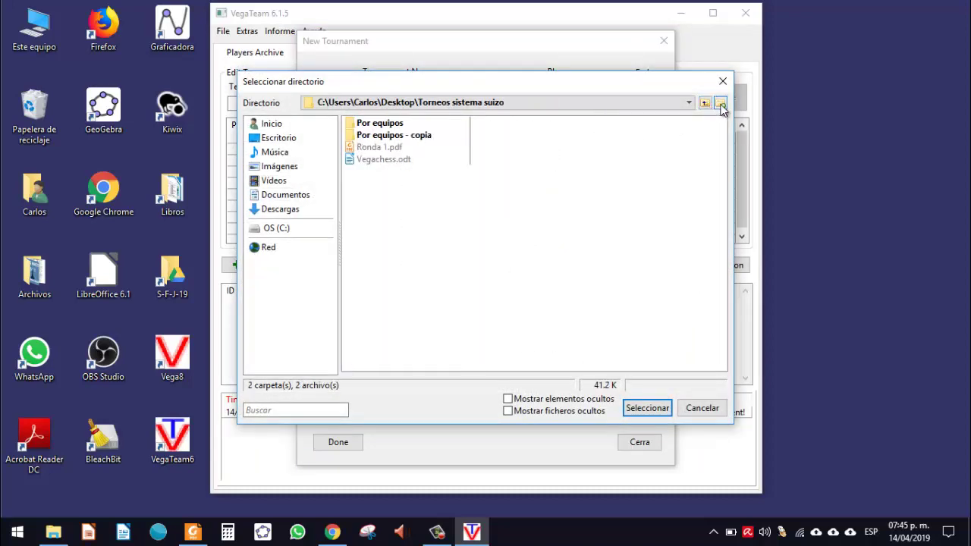
pyautogui.click(721, 103)
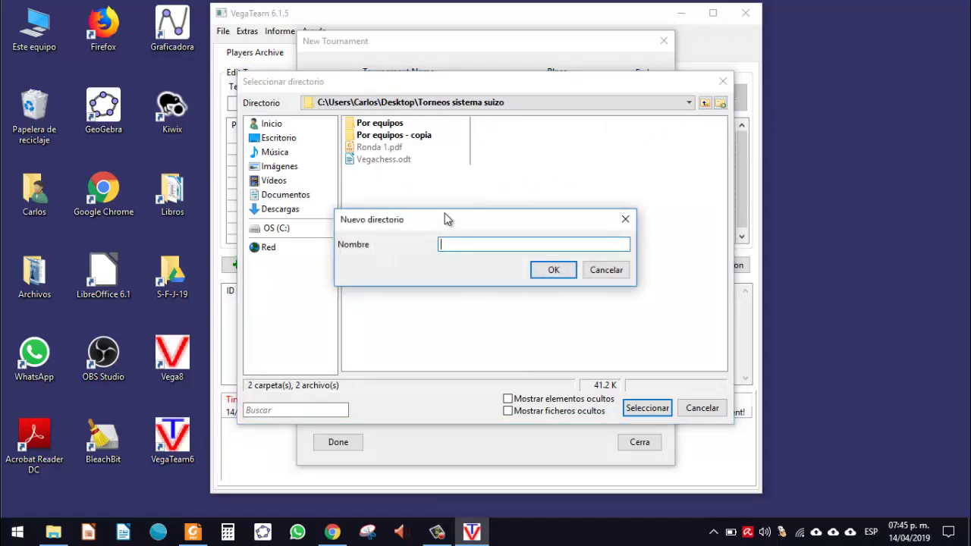
pyautogui.write('EQUIPOS')
pyautogui.press('Return')
pyautogui.doubleClick(383, 125)
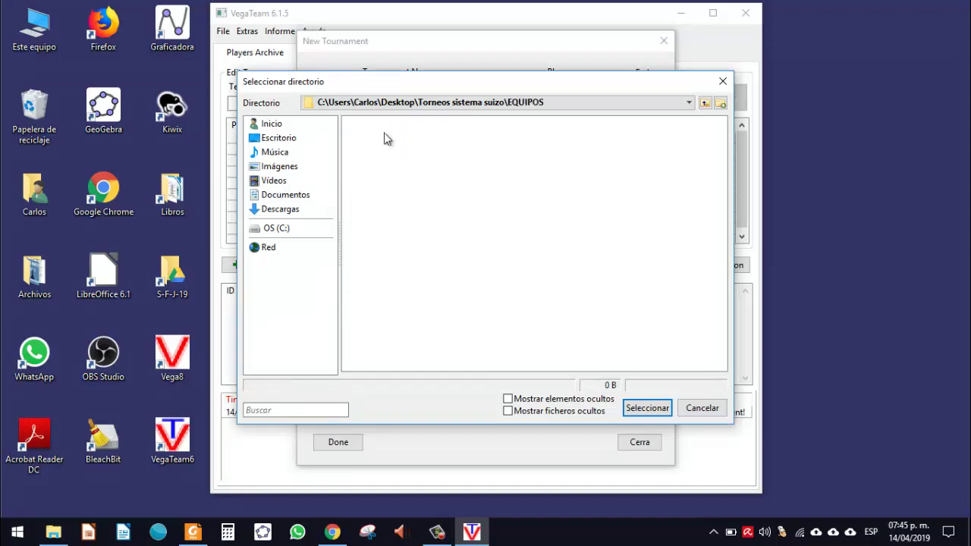
pyautogui.click(658, 413)
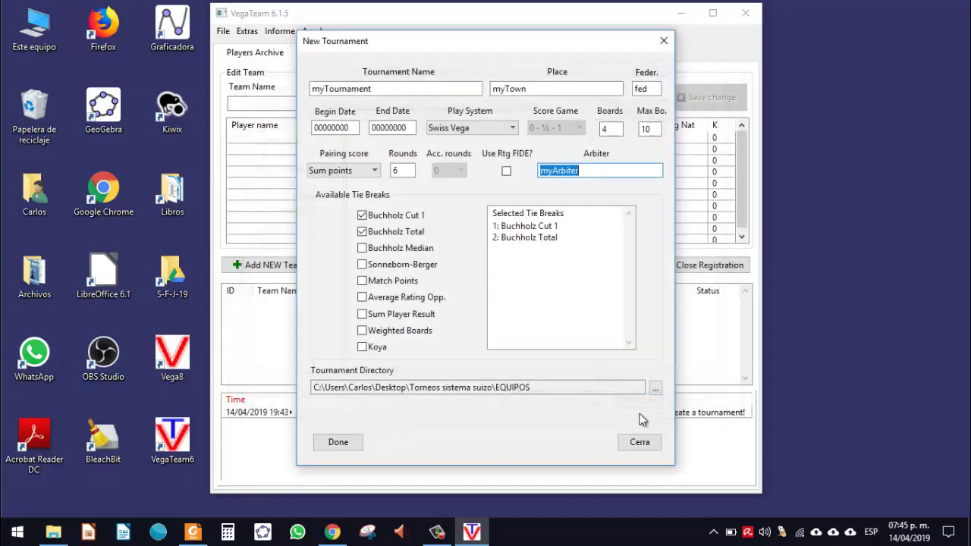
# Step: Select the directory path, then cancel the new tournament setup
pyautogui.tripleClick(527, 388)
pyautogui.click(530, 388)
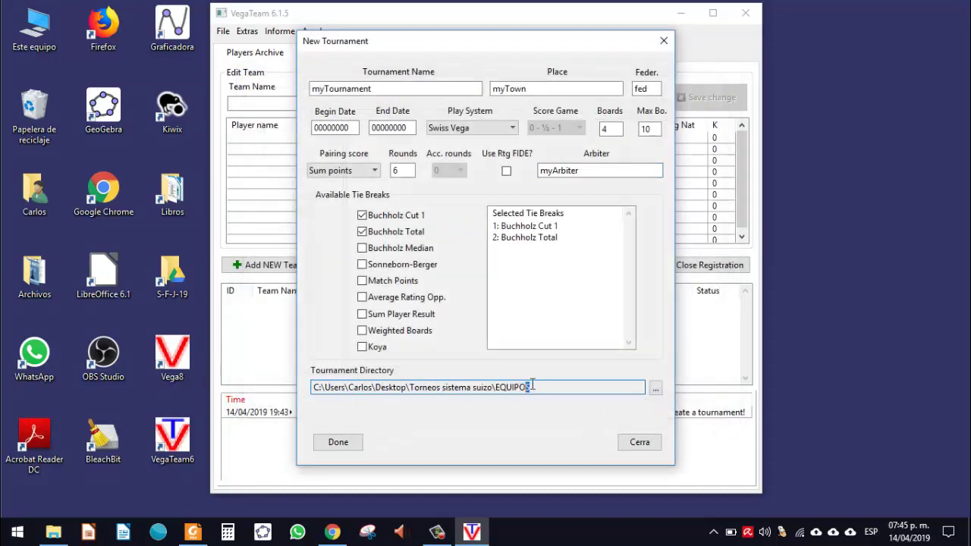
pyautogui.tripleClick(531, 389)
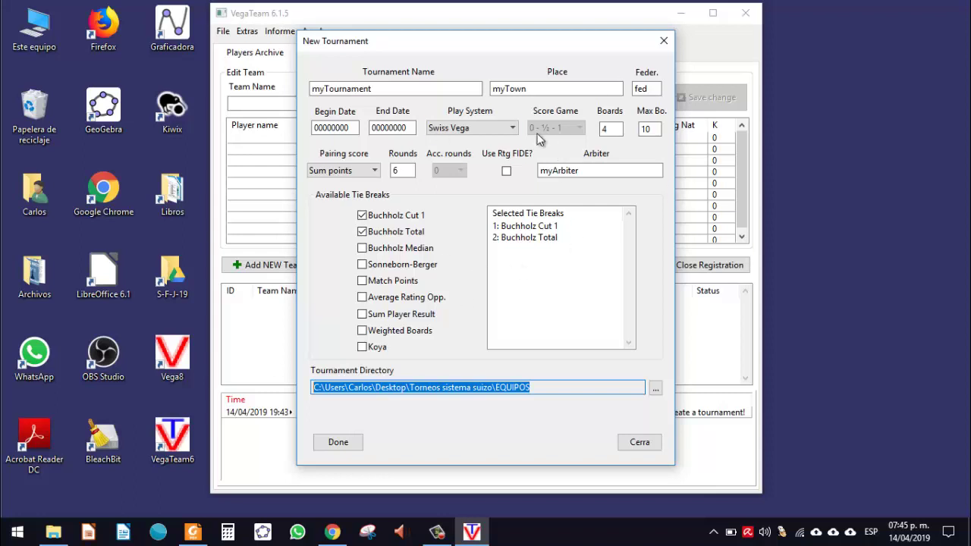
pyautogui.click(641, 447)
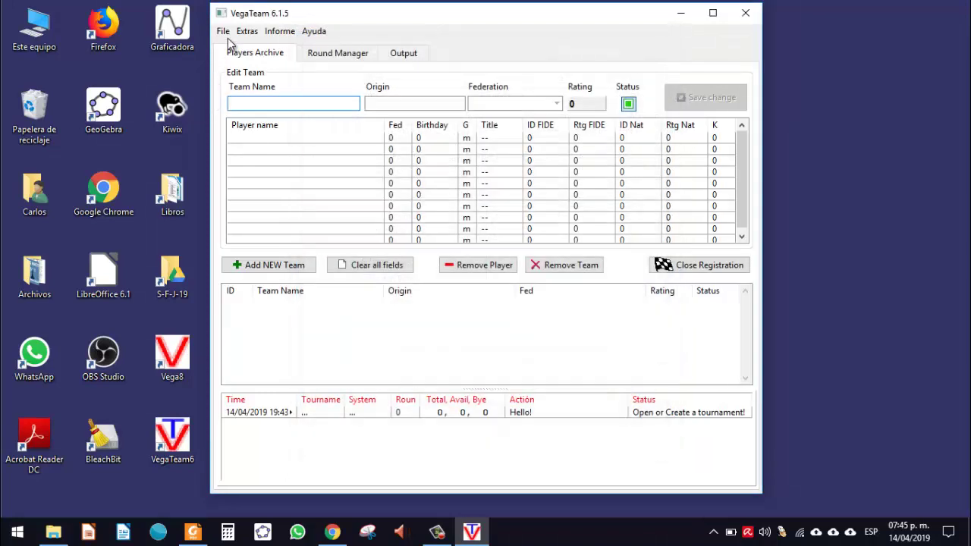
# Step: Open the Por equipos.veg tournament file and maximize the window
pyautogui.click(223, 34)
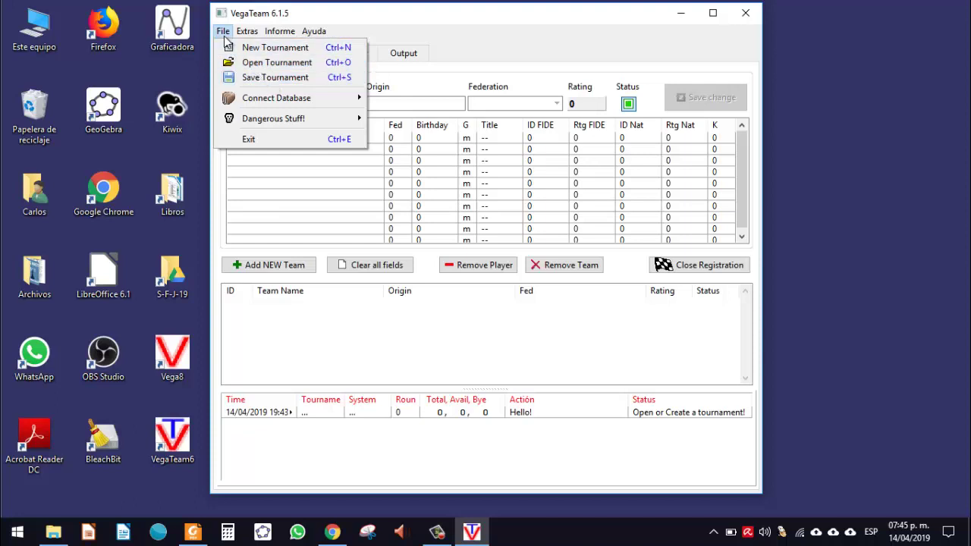
pyautogui.click(262, 66)
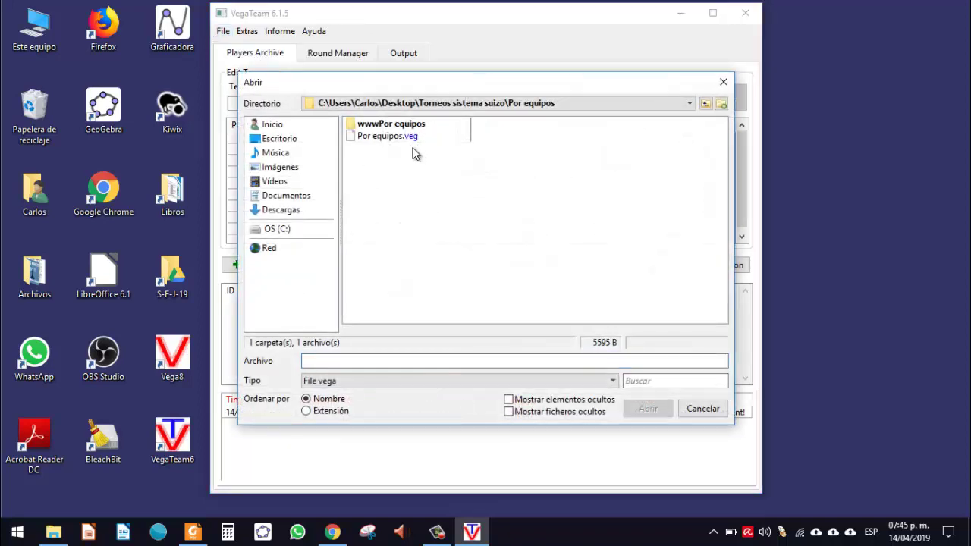
pyautogui.click(381, 138)
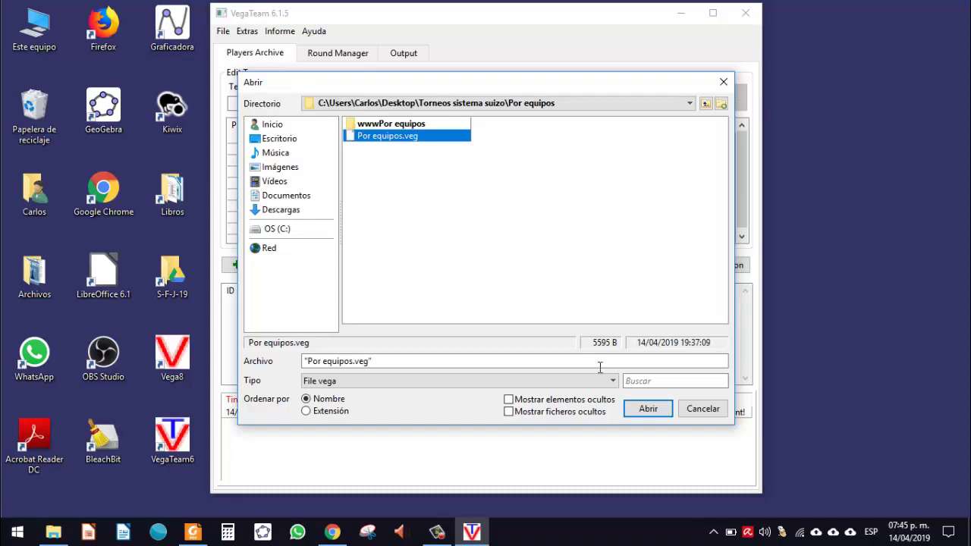
pyautogui.click(644, 410)
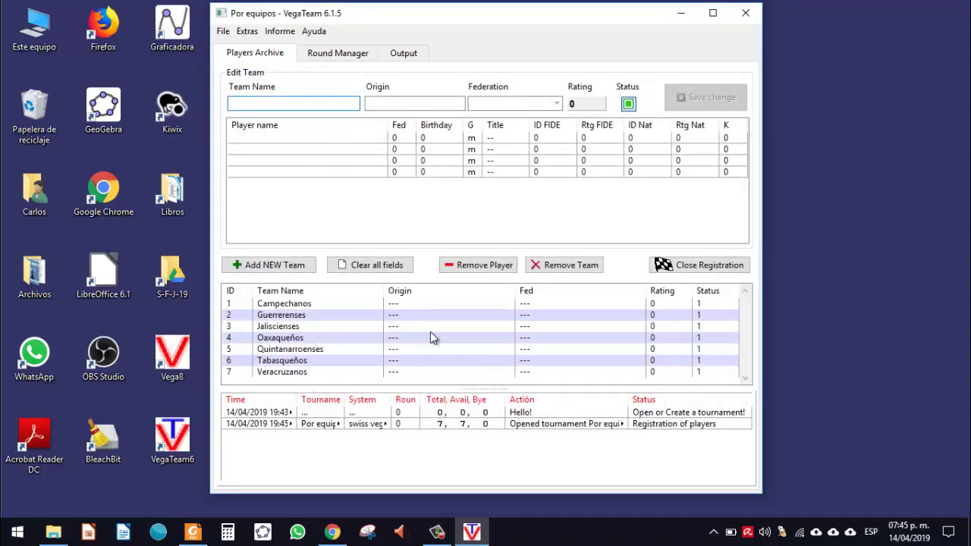
pyautogui.click(714, 12)
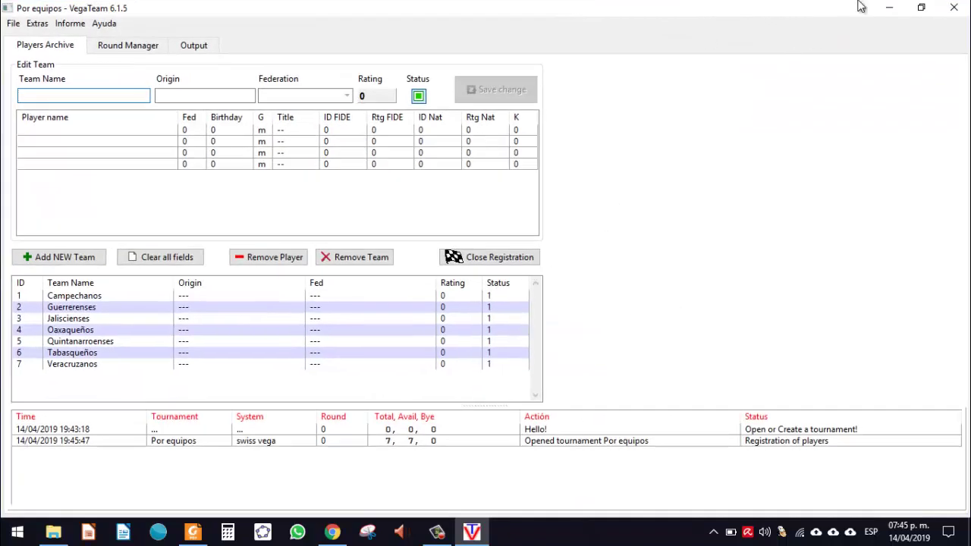
# Step: Restore the window size and open Modify Tournament from File > Dangerous Stuff!
pyautogui.click(921, 8)
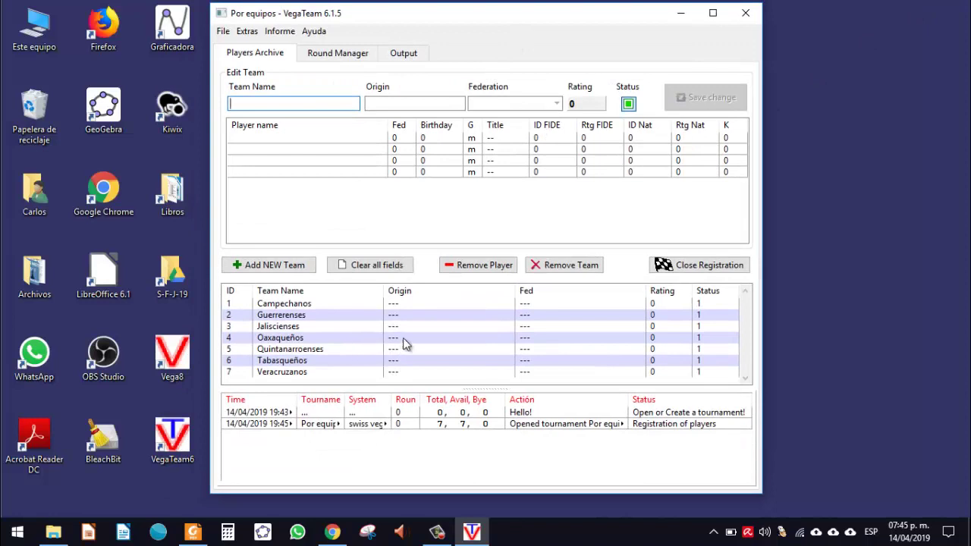
pyautogui.click(223, 34)
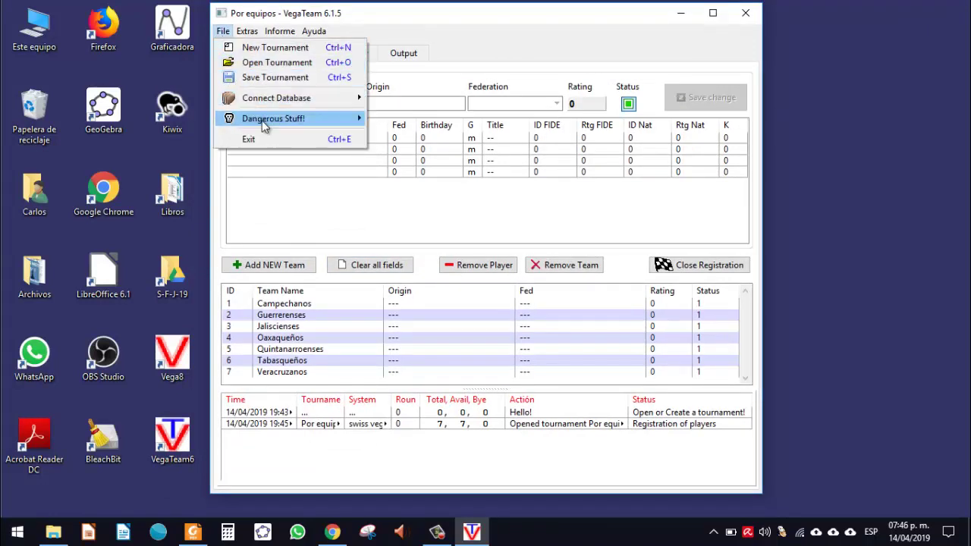
pyautogui.moveTo(264, 127)
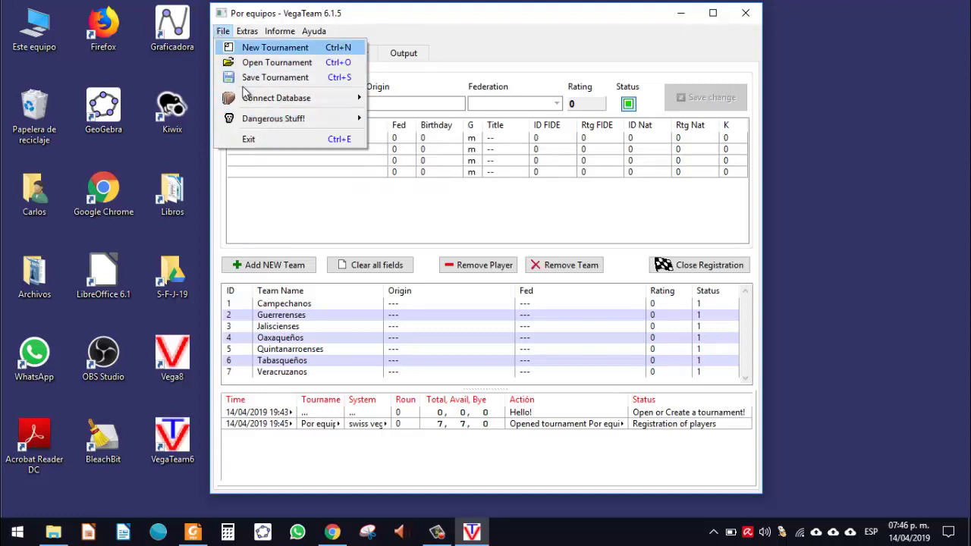
pyautogui.moveTo(317, 122)
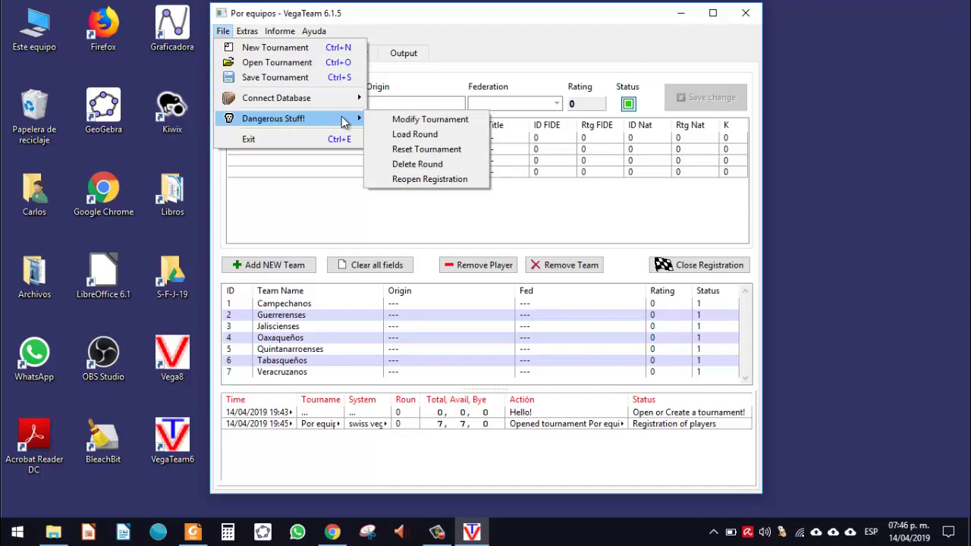
pyautogui.click(425, 122)
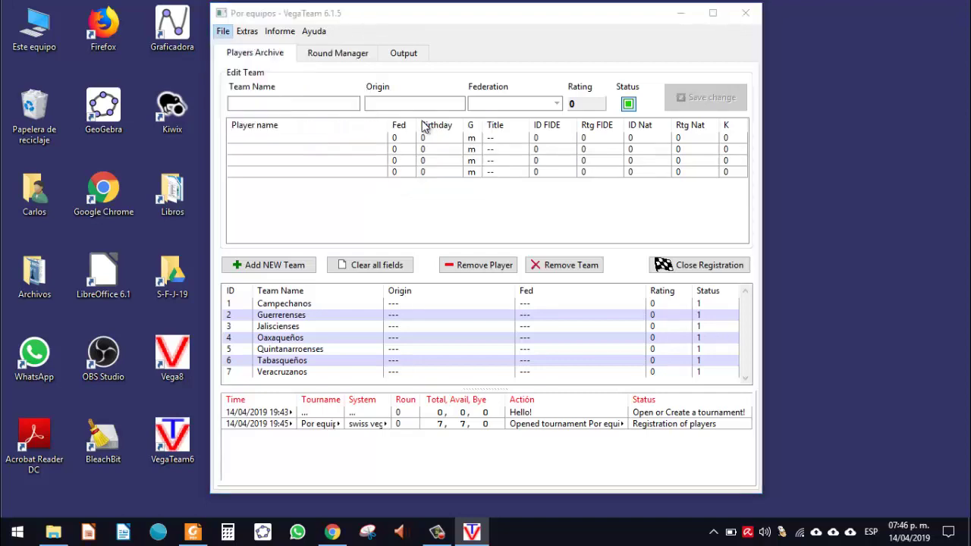
# Step: Correct the tournament place to 'Valladolid, Yucatán'
pyautogui.click(441, 88)
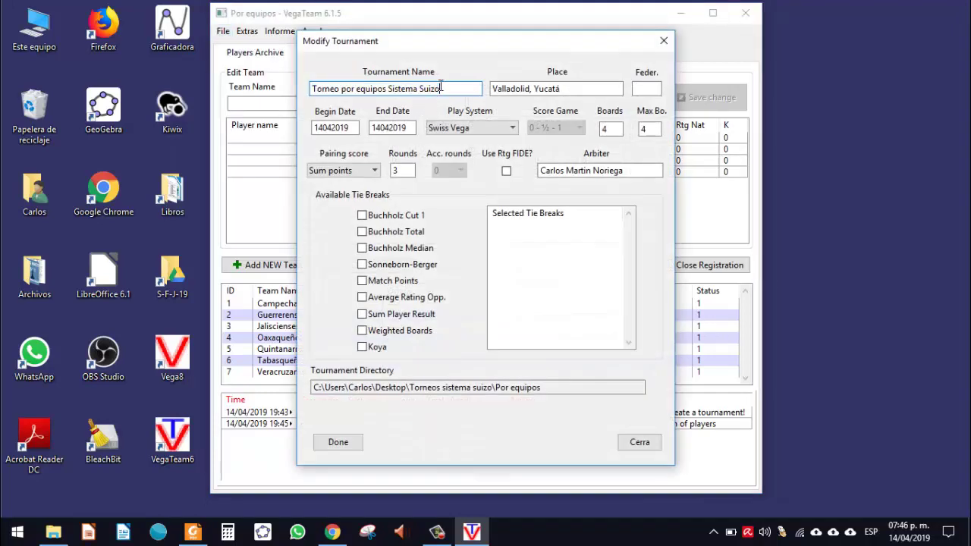
pyautogui.tripleClick(441, 88)
pyautogui.click(467, 90)
pyautogui.tripleClick(467, 90)
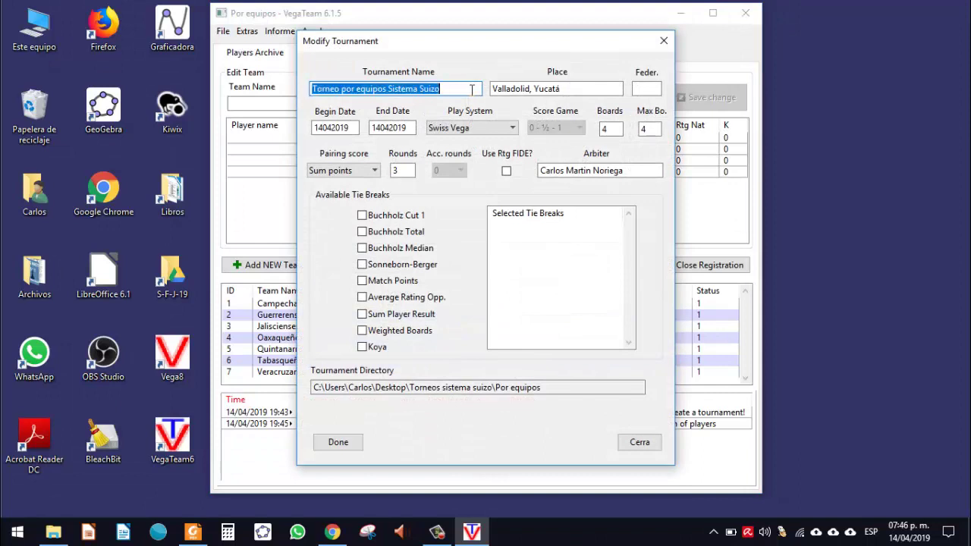
pyautogui.click(576, 85)
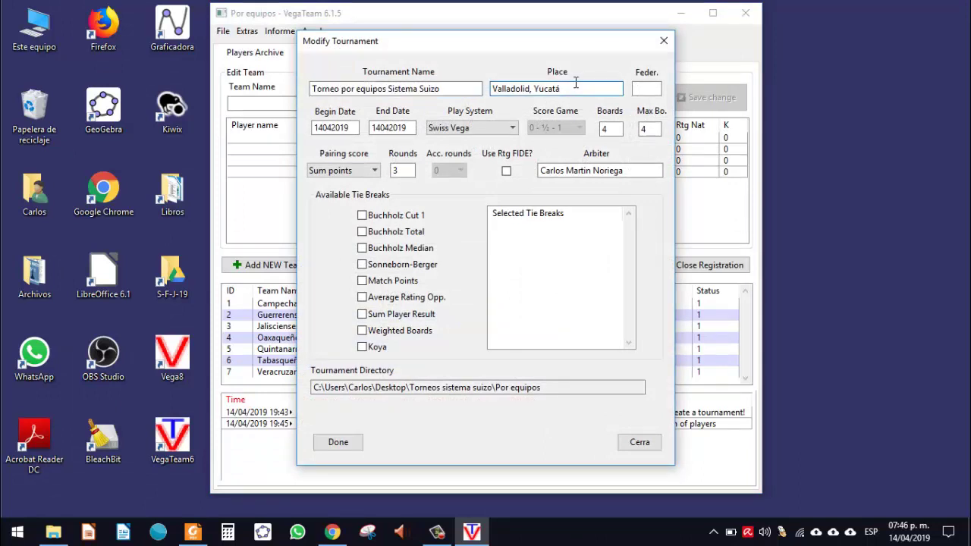
pyautogui.write('N')
pyautogui.press('BackSpace')
pyautogui.write('n')
pyautogui.click(644, 91)
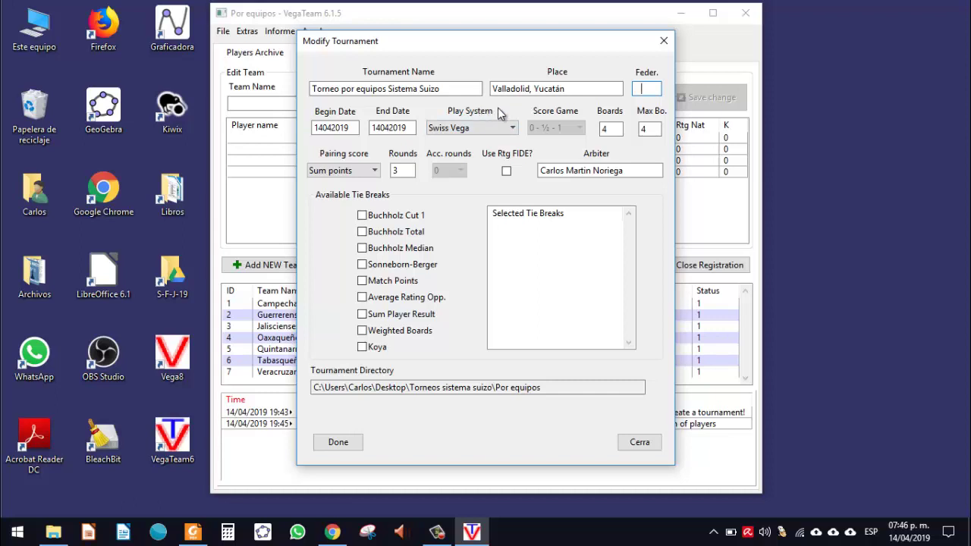
# Step: Check boards 4, maximum boards 4, rounds 3 and the arbiter name
pyautogui.click(618, 130)
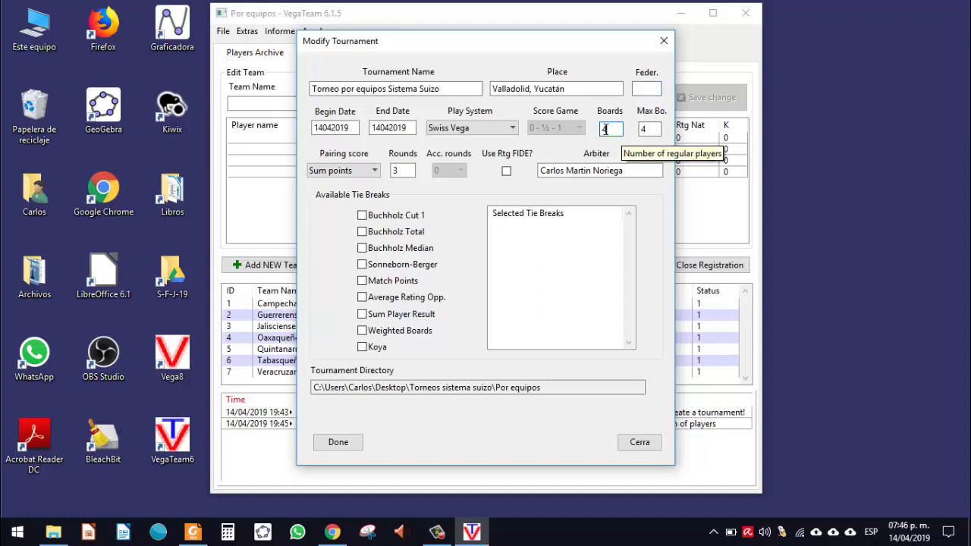
pyautogui.click(644, 129)
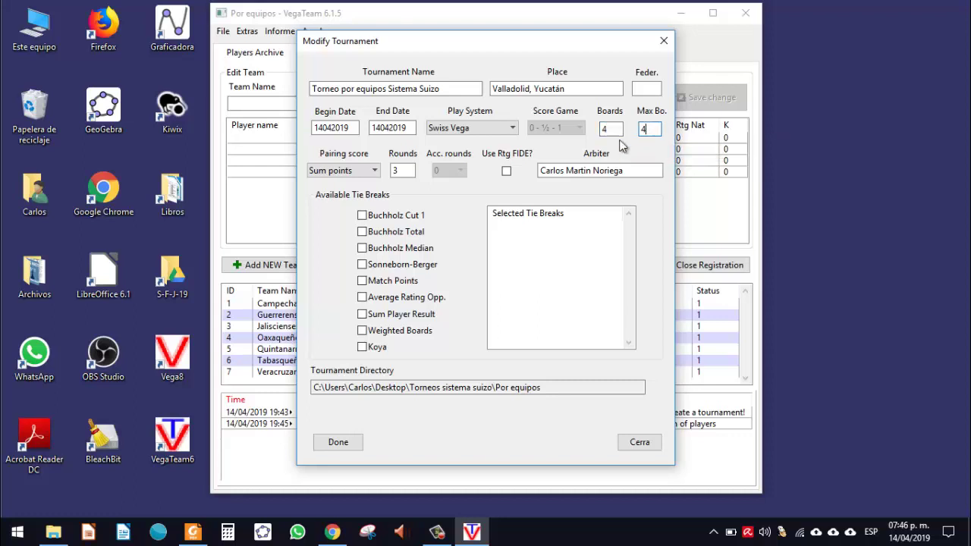
pyautogui.click(404, 170)
pyautogui.doubleClick(394, 170)
pyautogui.tripleClick(593, 173)
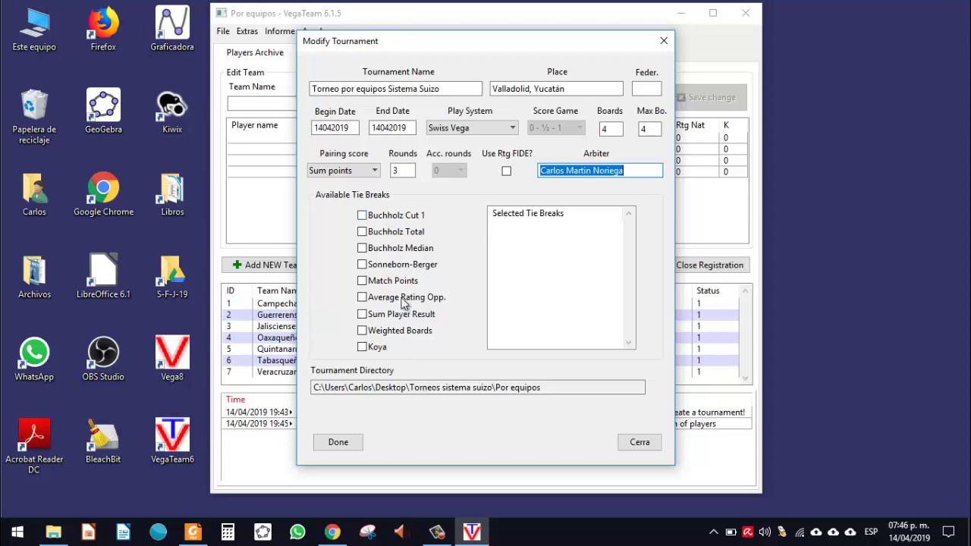
pyautogui.click(374, 170)
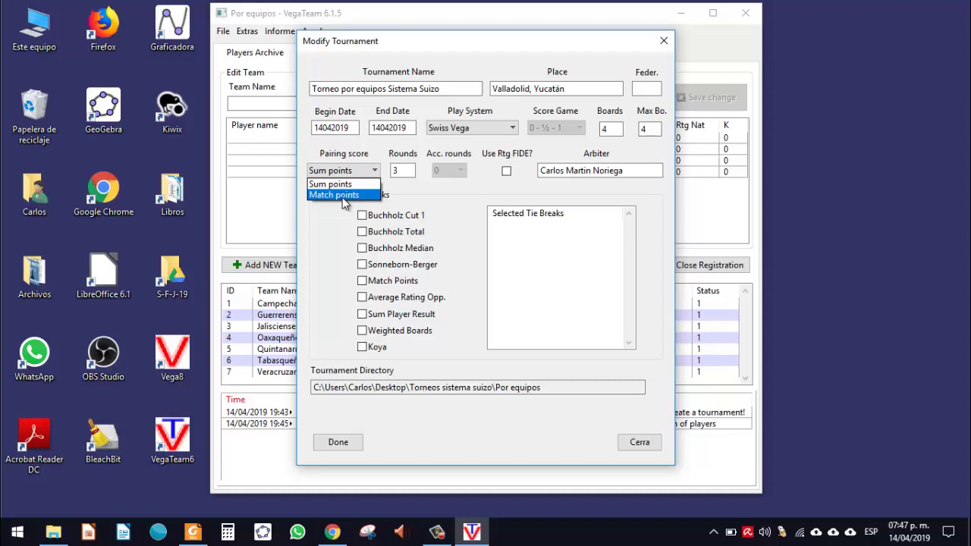
pyautogui.click(342, 184)
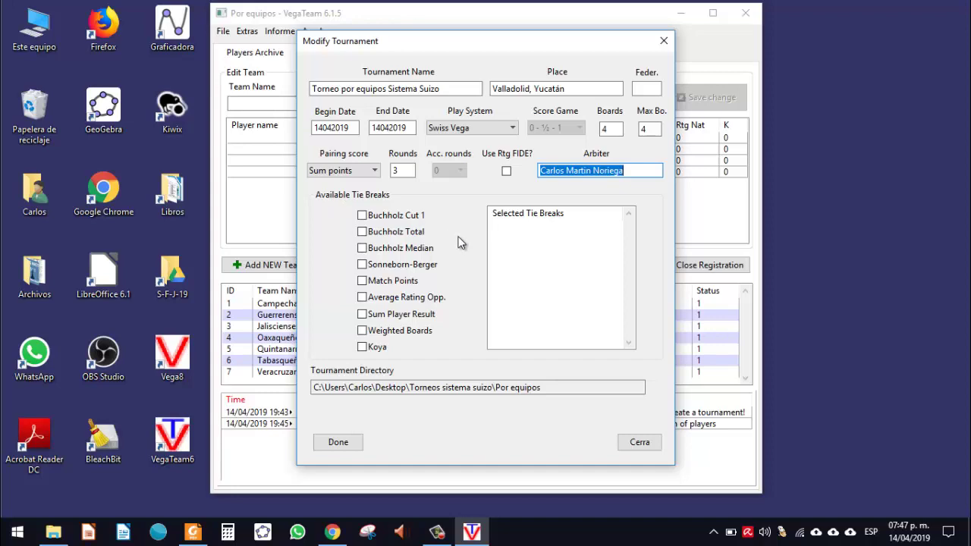
pyautogui.hotkey('alt', 'Tab')
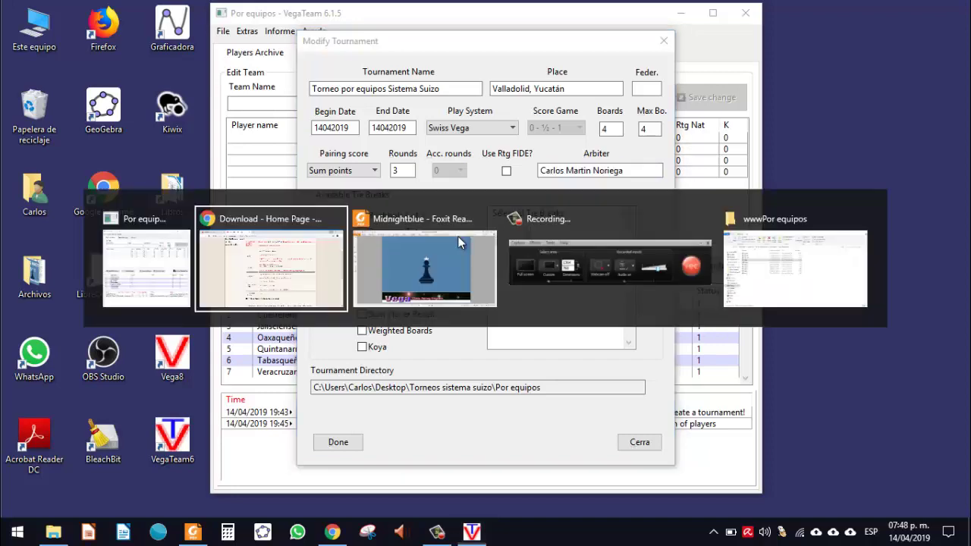
# Step: Scroll the PDF to page 3, Desempates, then return to VegaTeam's tournament settings
pyautogui.hotkey('alt', 'Tab')
pyautogui.scroll(-2, 458, 242)
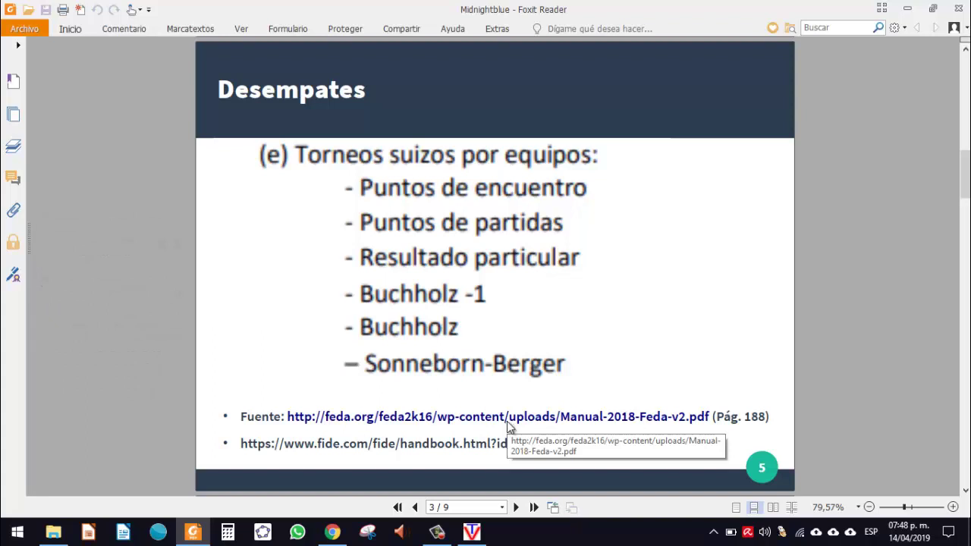
pyautogui.hotkey('alt', 'Tab')
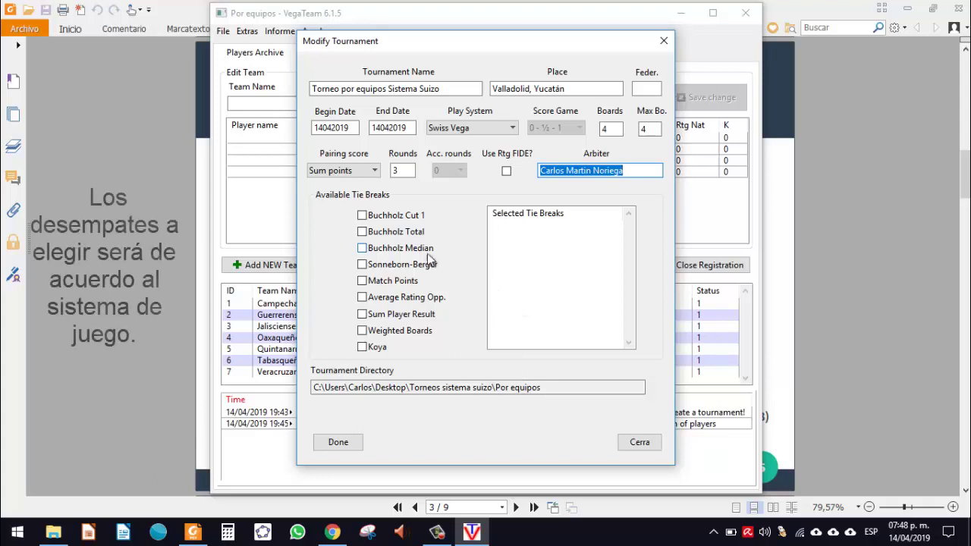
# Step: Add Sum Player Result then Match Points as tie-breaks, selecting Match Points in the chosen list
pyautogui.click(410, 318)
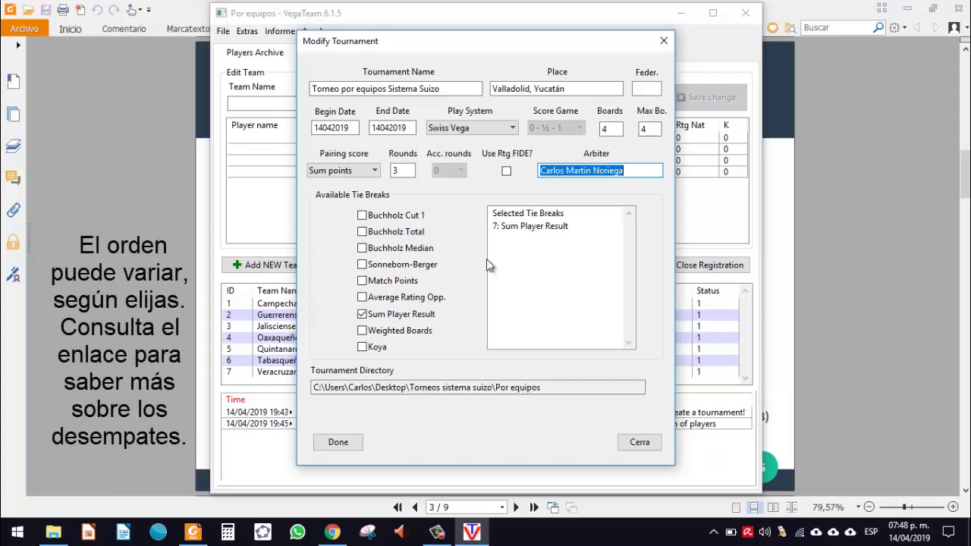
pyautogui.click(391, 283)
pyautogui.click(541, 241)
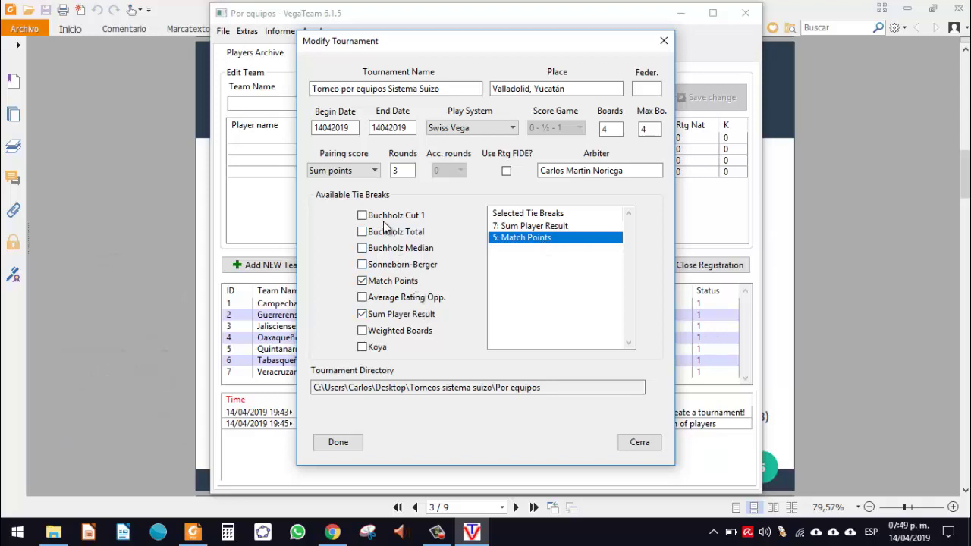
# Step: Add Buchholz Cut 1, Buchholz Total and Sonneborn-Berger as tie-breaks and review their order
pyautogui.click(370, 218)
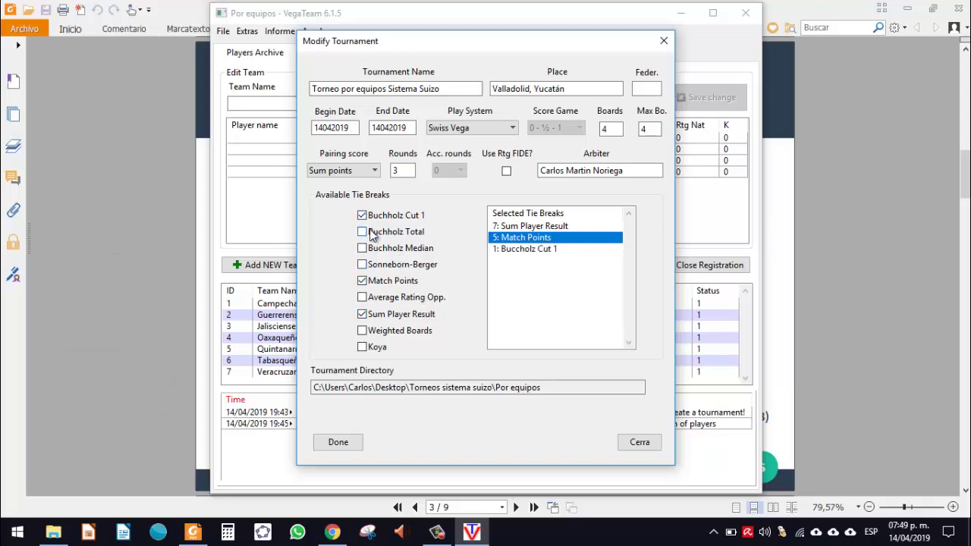
pyautogui.click(370, 235)
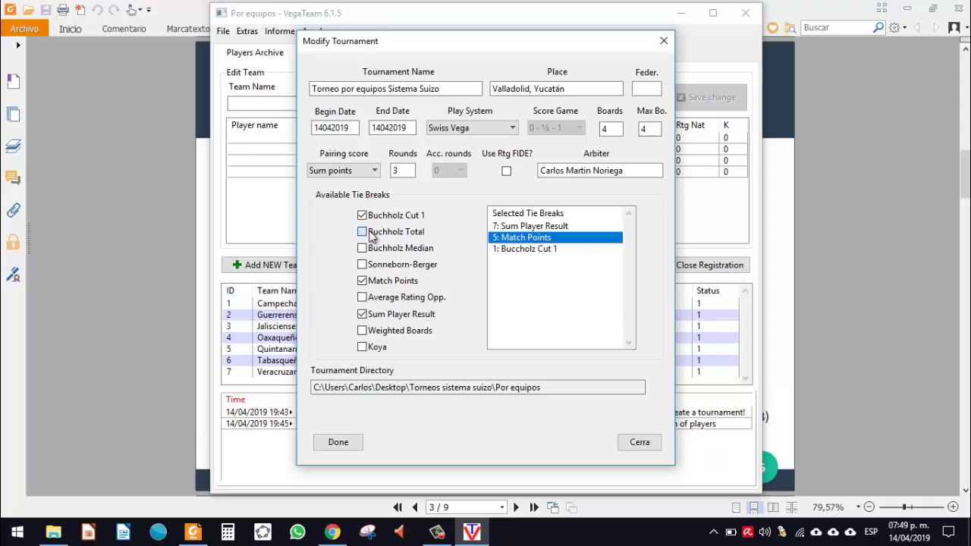
pyautogui.click(385, 267)
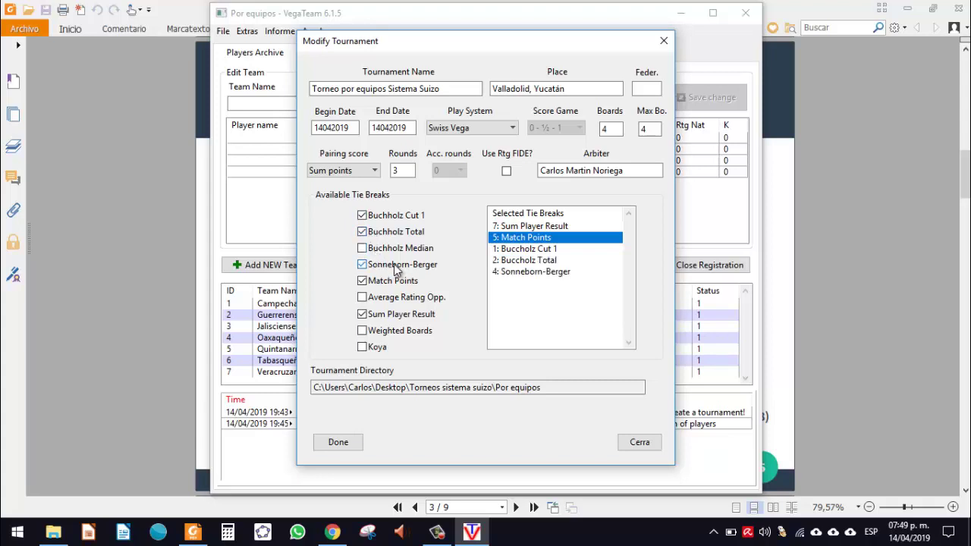
pyautogui.click(549, 263)
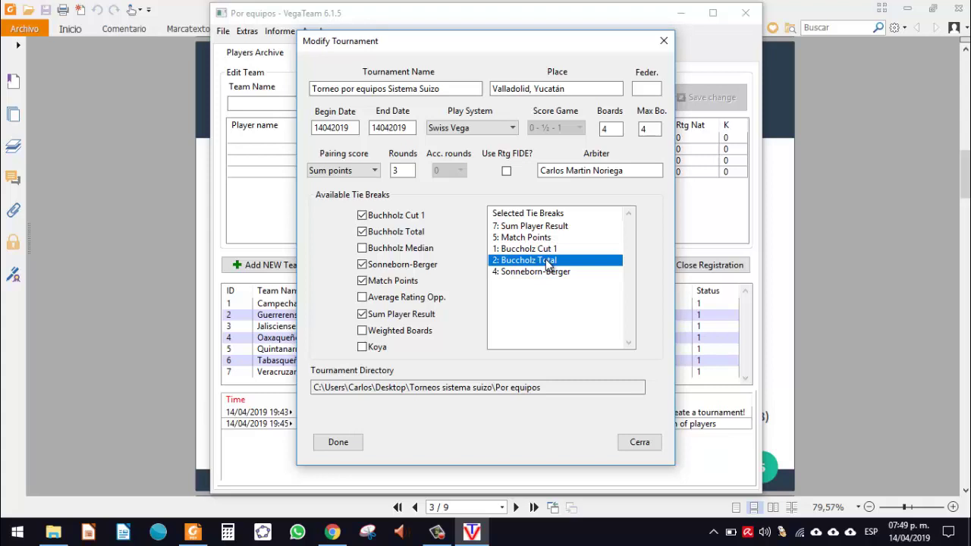
pyautogui.click(542, 253)
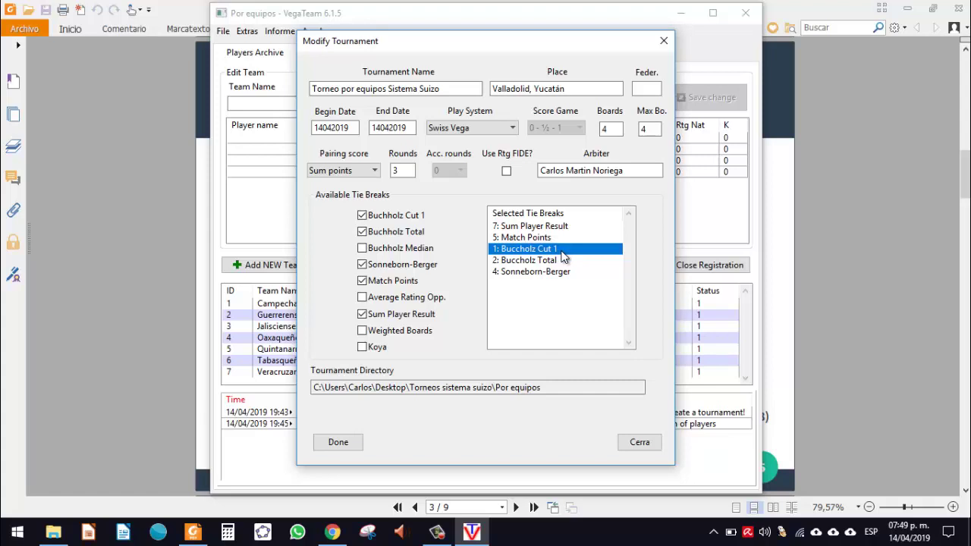
pyautogui.click(562, 273)
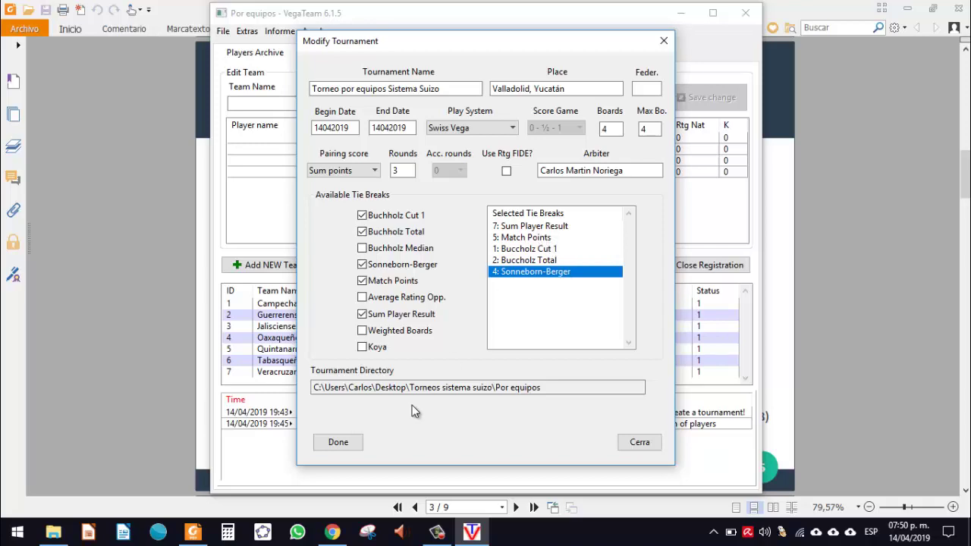
pyautogui.click(331, 534)
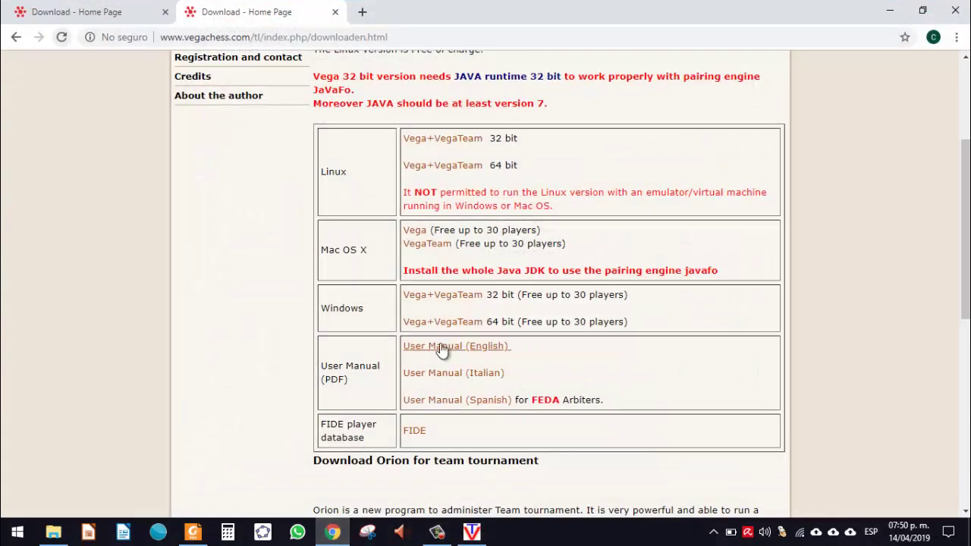
pyautogui.click(334, 536)
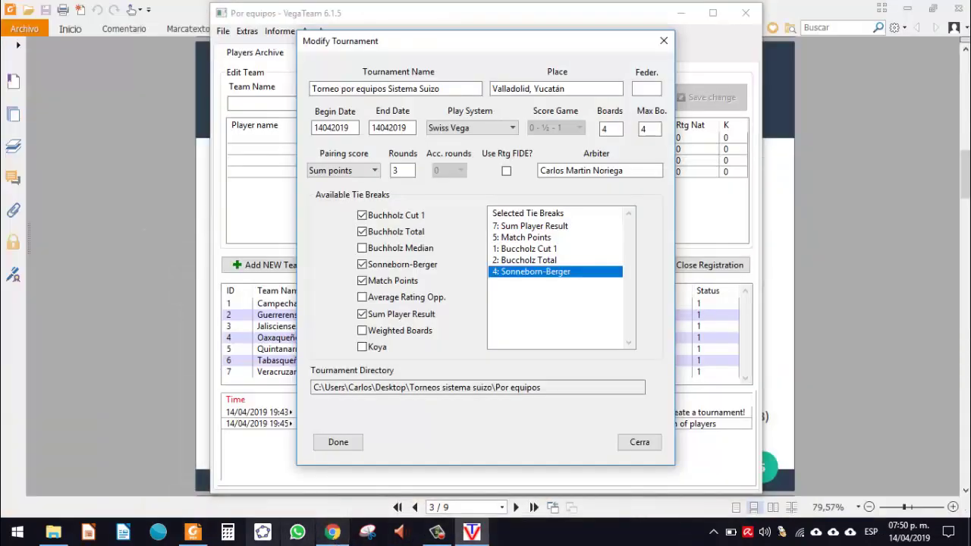
pyautogui.click(190, 535)
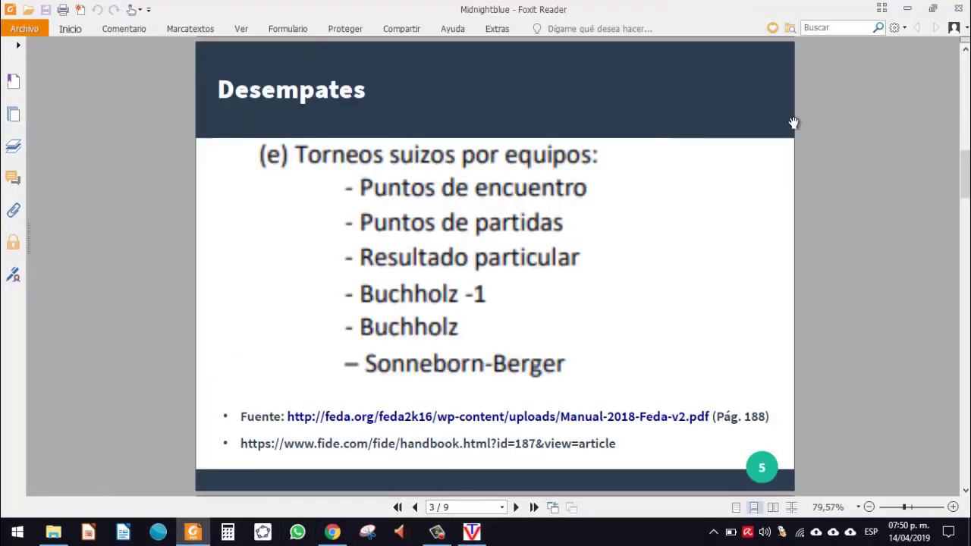
pyautogui.click(909, 9)
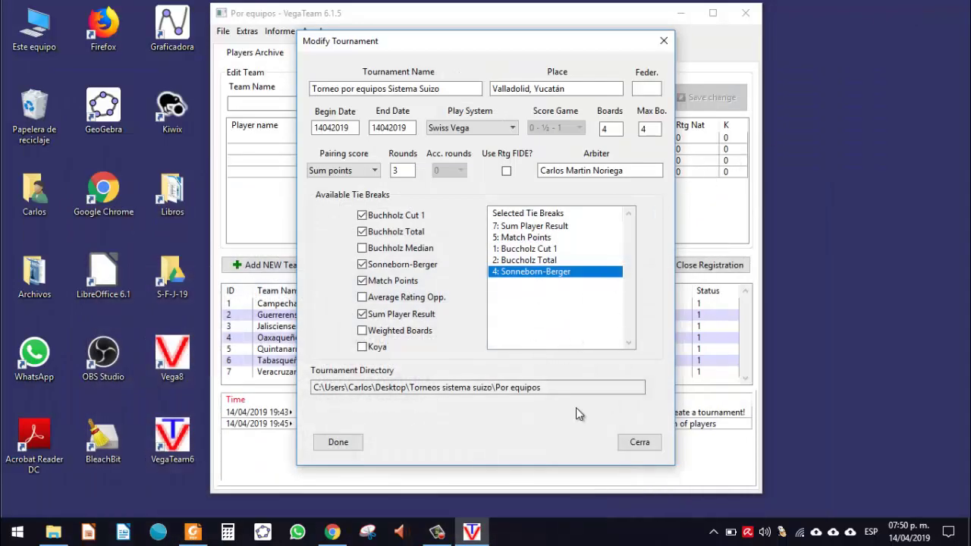
# Step: Enter MEX as the tournament federation code and save the tournament settings
pyautogui.moveTo(620, 384); pyautogui.dragTo(282, 444)
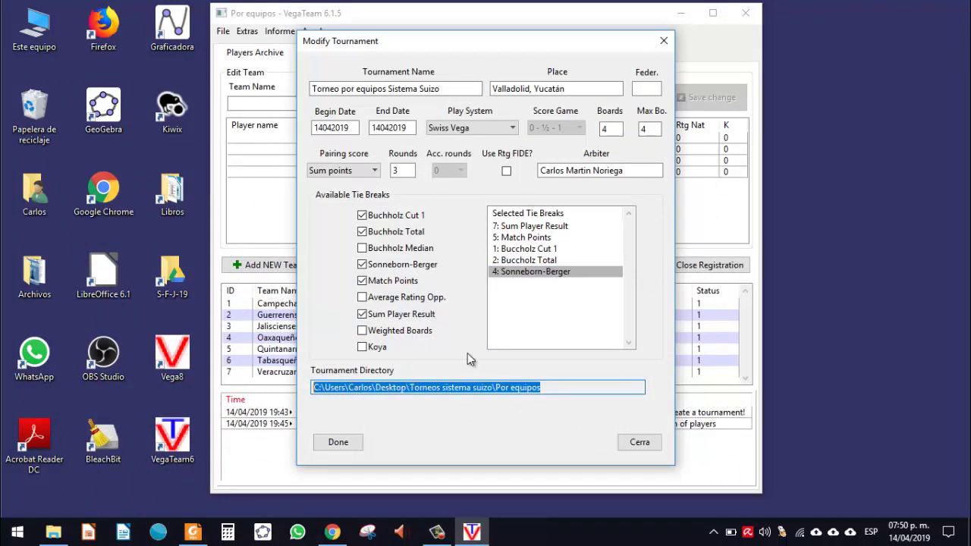
pyautogui.click(576, 387)
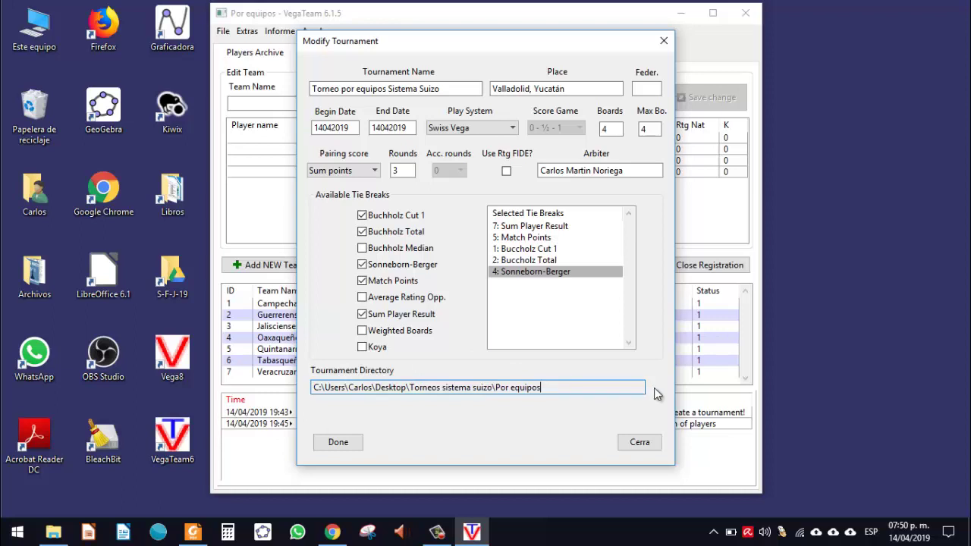
pyautogui.click(341, 448)
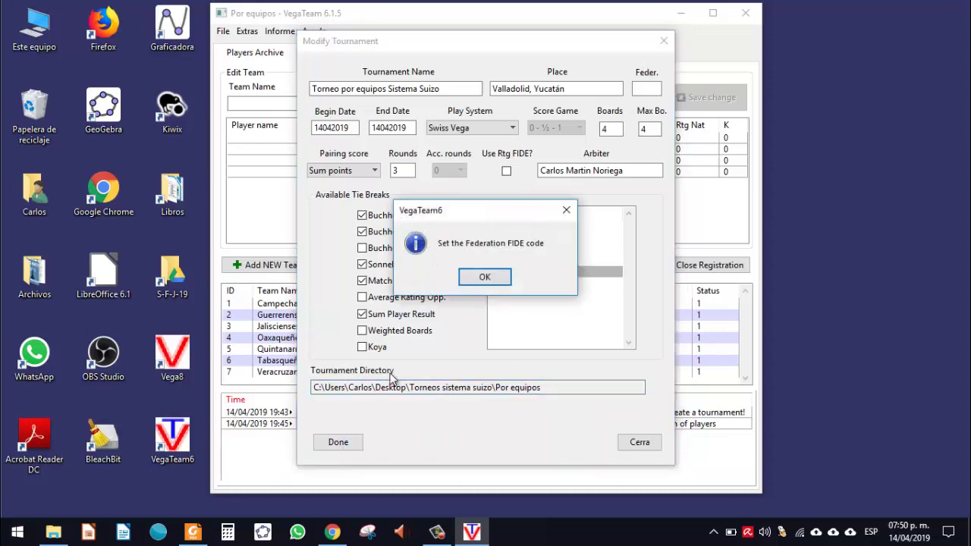
pyautogui.click(477, 278)
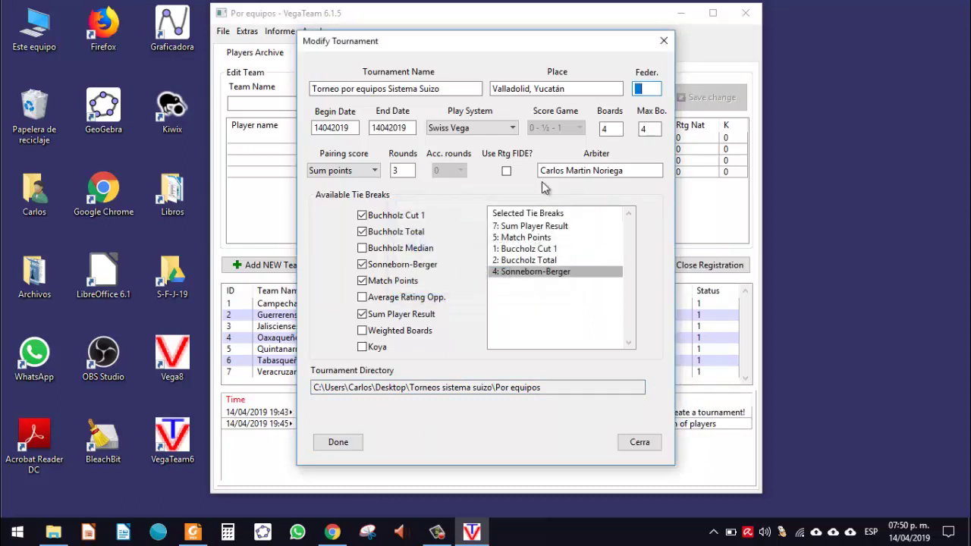
pyautogui.click(647, 86)
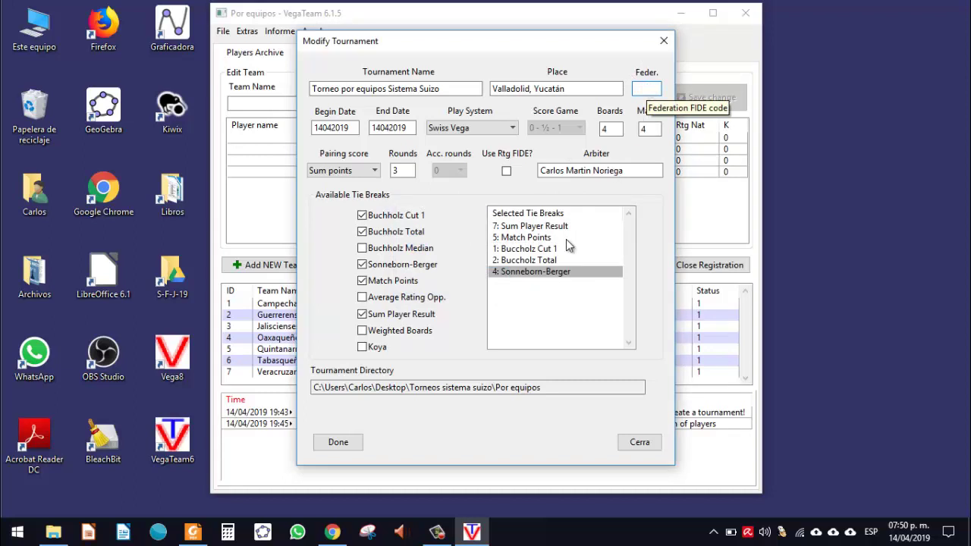
pyautogui.click(357, 442)
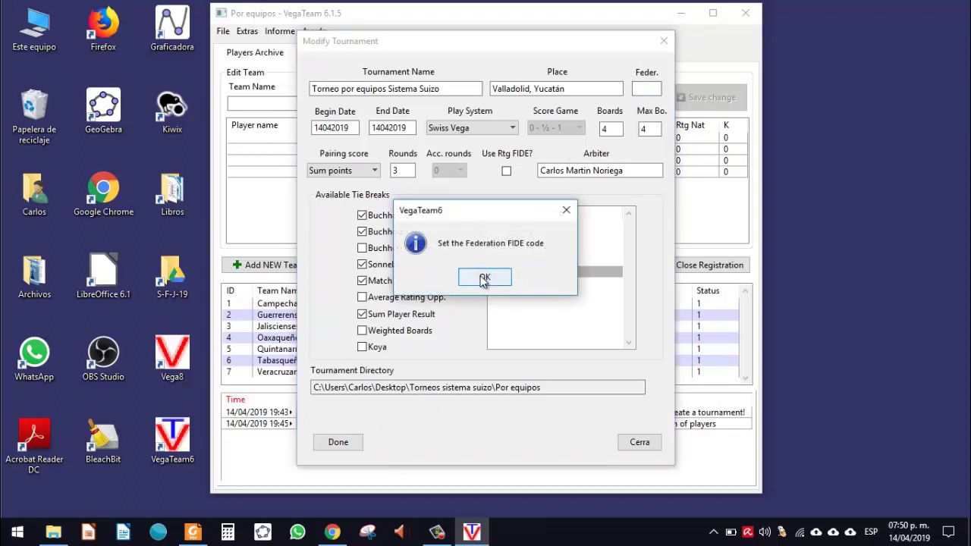
pyautogui.click(484, 277)
pyautogui.write('MEX')
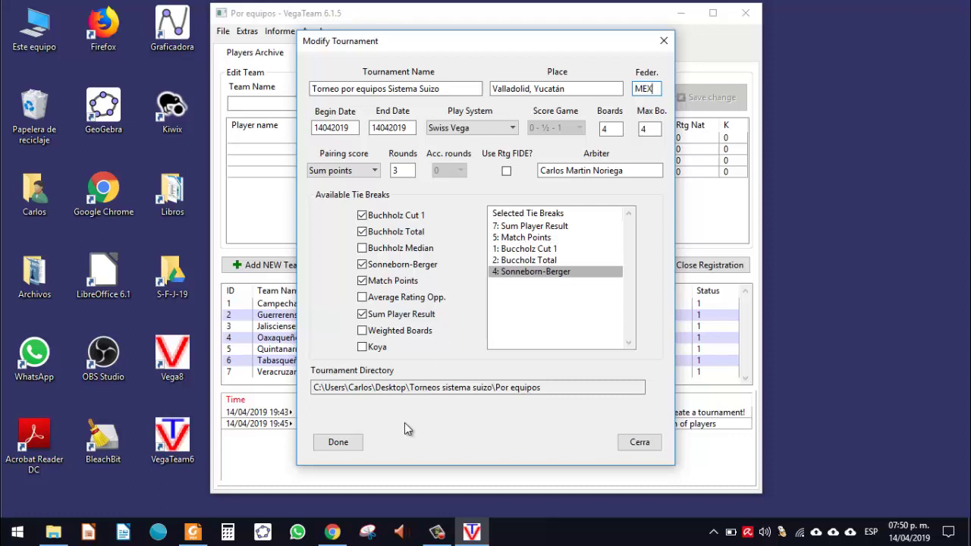
pyautogui.click(341, 447)
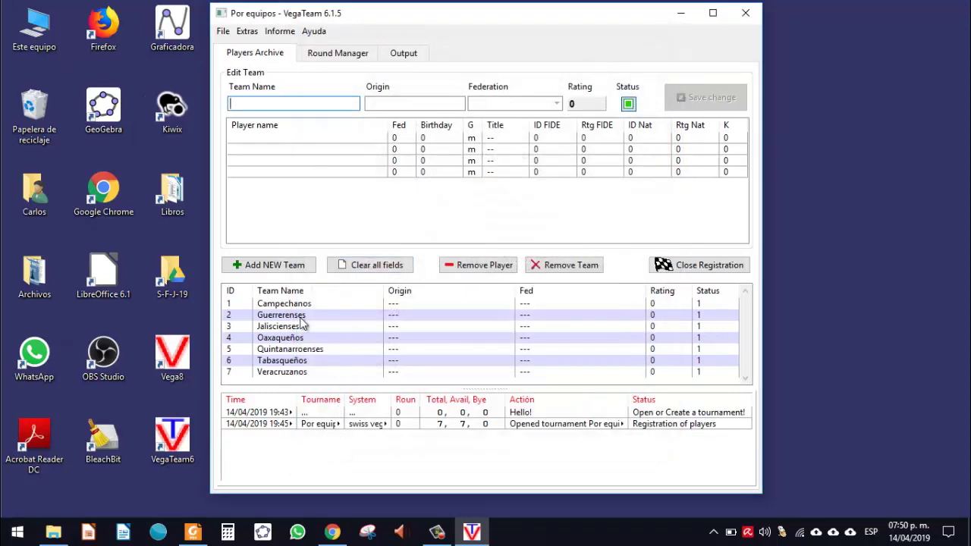
# Step: Restore the program window and name the new team 'Yucatecos'
pyautogui.click(721, 13)
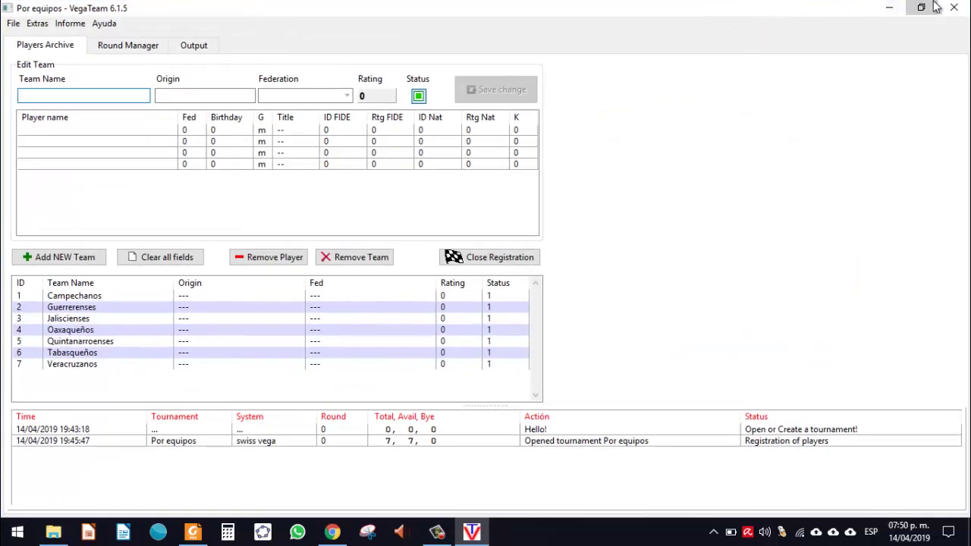
pyautogui.click(921, 7)
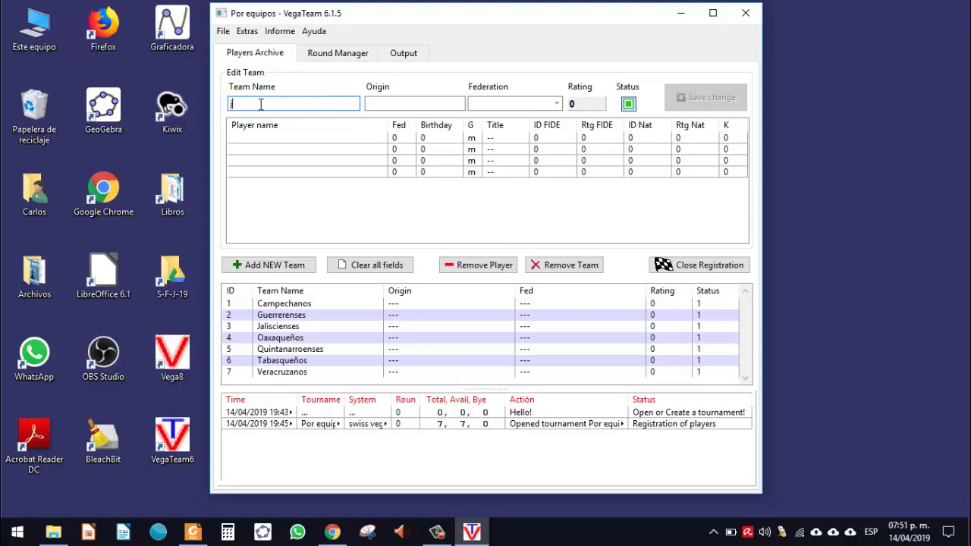
pyautogui.write('yUCA')
pyautogui.doubleClick(261, 104)
pyautogui.write('Yucatecos')
# Step: Enter the names of the team's four players
pyautogui.click(303, 136)
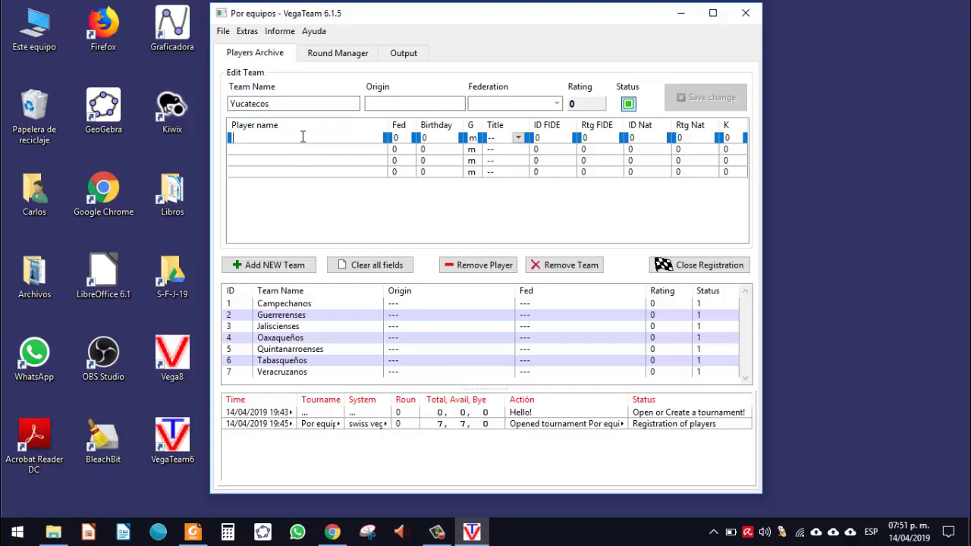
pyautogui.click(306, 148)
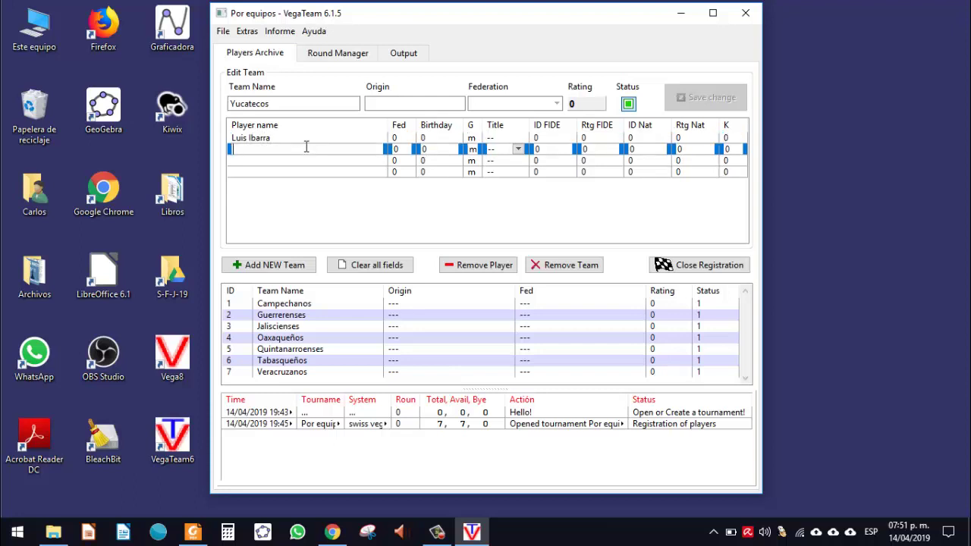
pyautogui.click(304, 160)
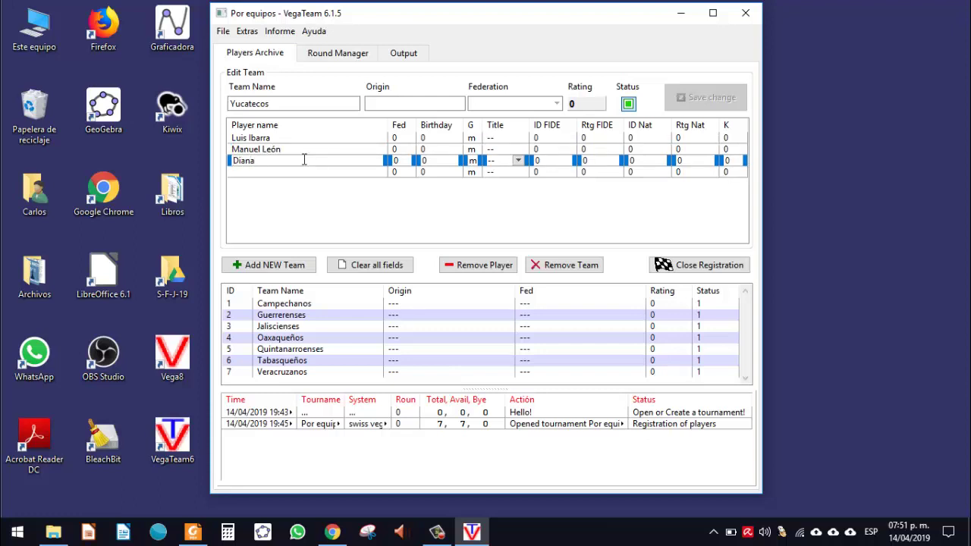
pyautogui.click(301, 172)
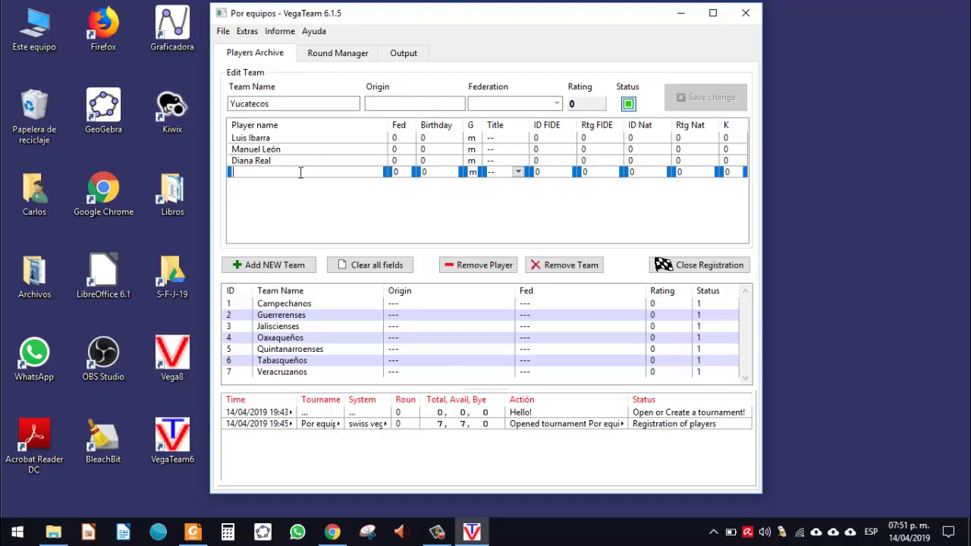
# Step: Mark the third and fourth players as gender f and add Yucatecos as a new team
pyautogui.click(472, 161)
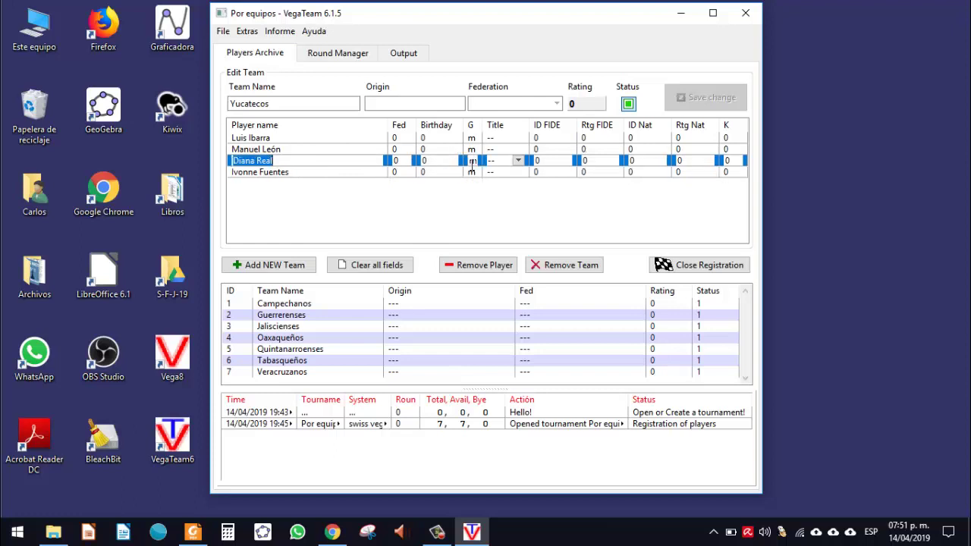
pyautogui.doubleClick(472, 161)
pyautogui.click(471, 173)
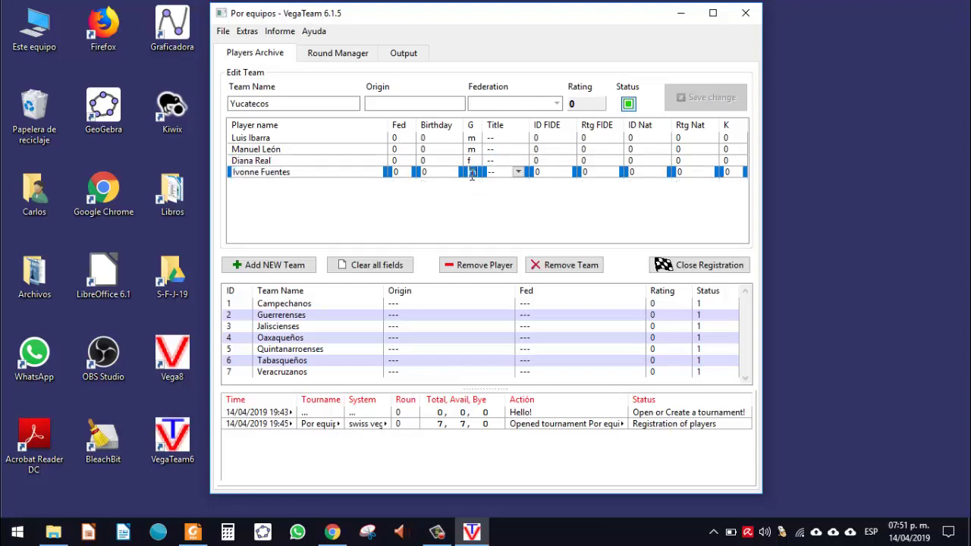
pyautogui.write('f')
pyautogui.click(292, 273)
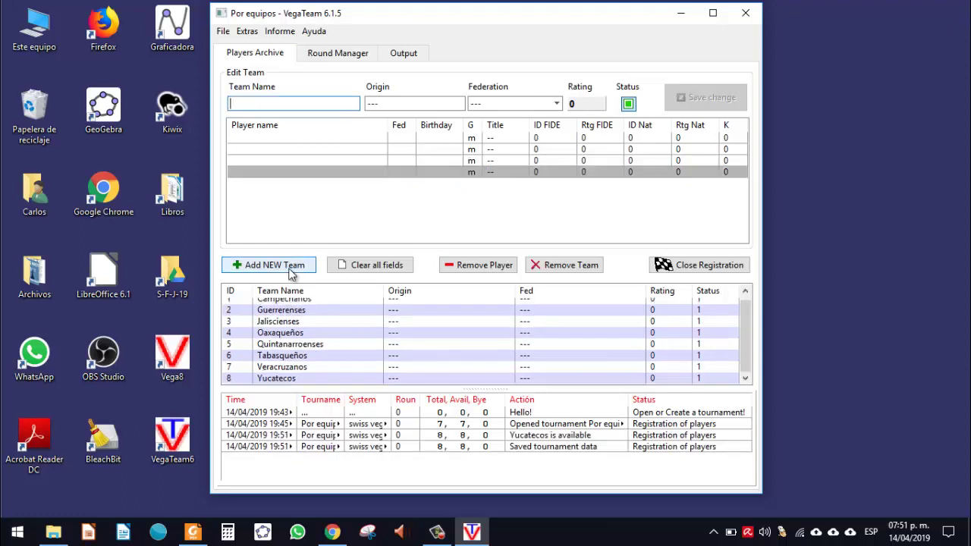
# Step: Reload Yucatecos, revisit the fourth player's entry and save the team changes
pyautogui.click(289, 379)
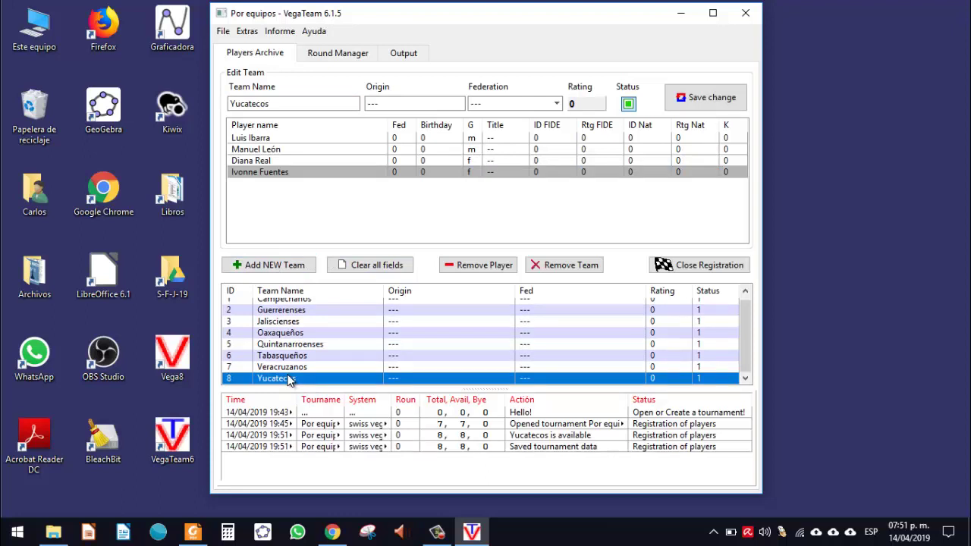
pyautogui.scroll(1, 289, 379)
pyautogui.scroll(-1, 289, 379)
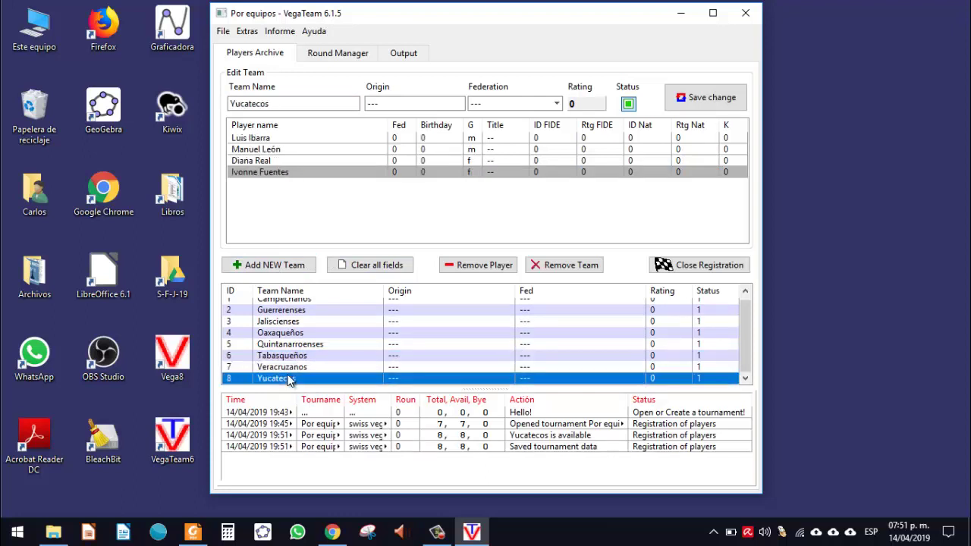
pyautogui.doubleClick(322, 170)
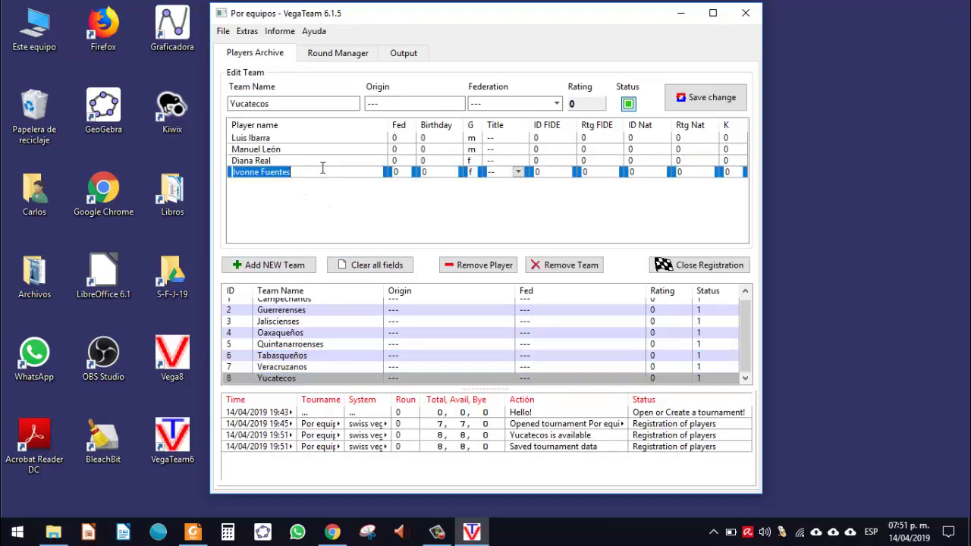
pyautogui.click(322, 170)
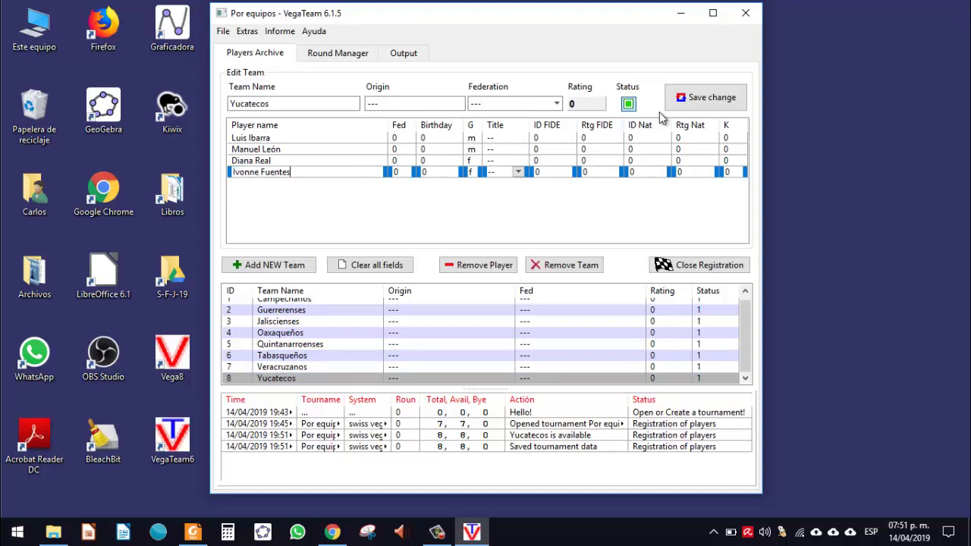
pyautogui.click(685, 104)
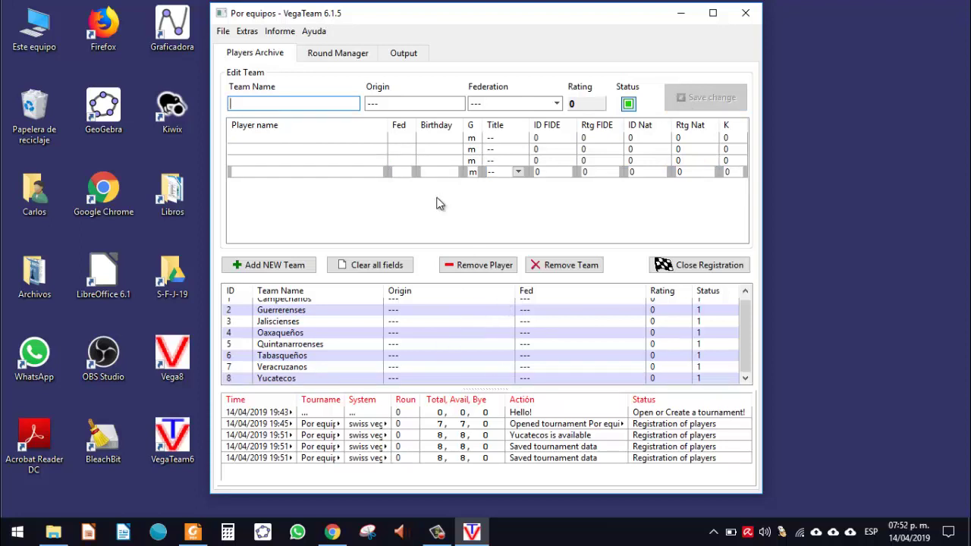
# Step: Load the Oaxaqueños team and select its third player
pyautogui.press('Tab')
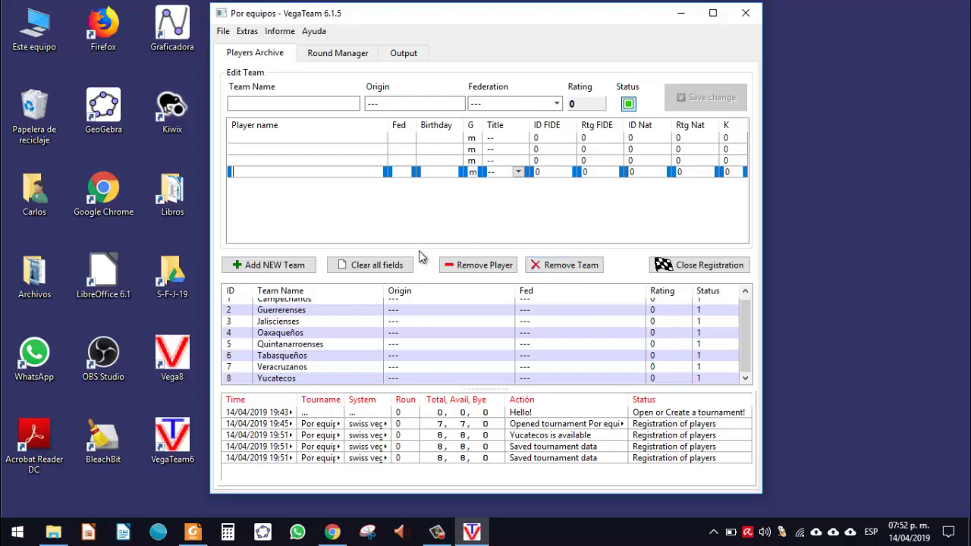
pyautogui.click(351, 334)
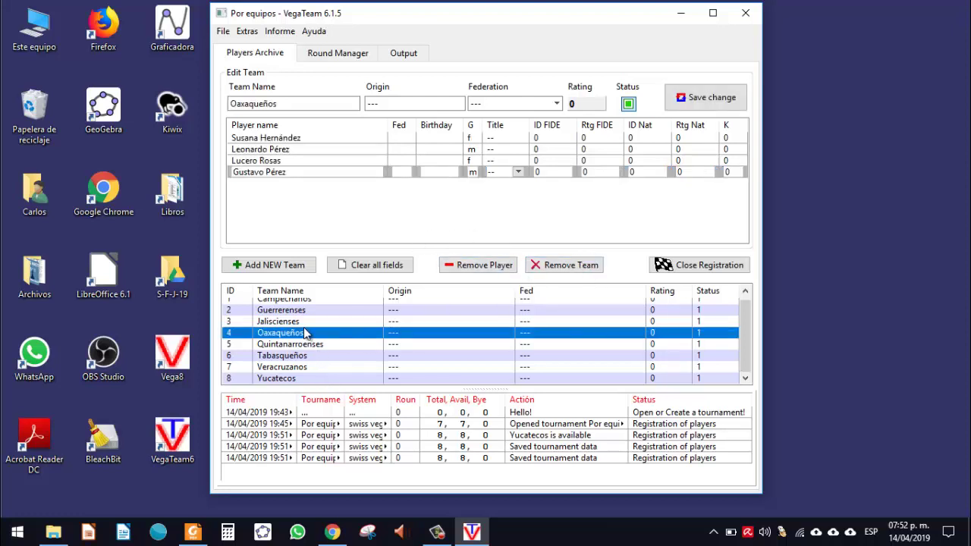
pyautogui.click(313, 160)
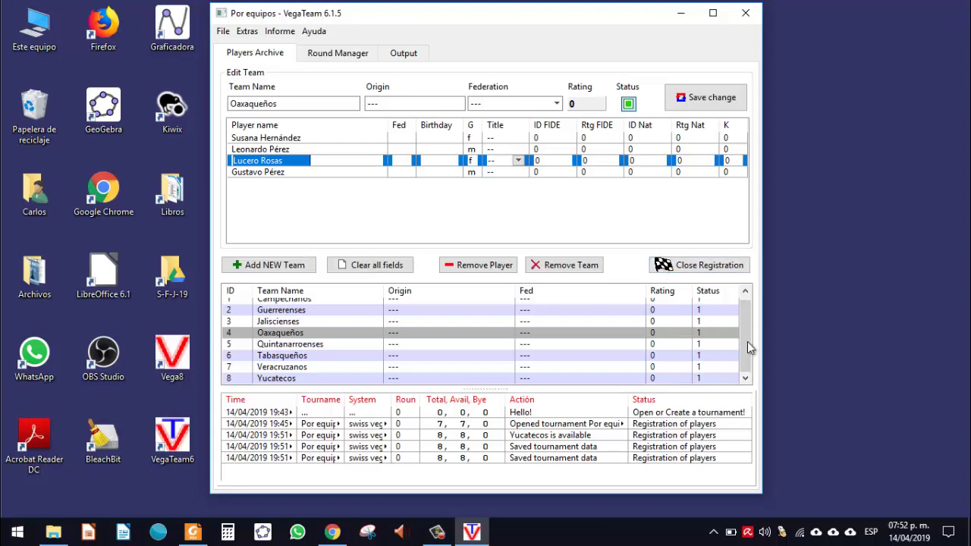
# Step: Close team registration, confirming with Sí and acknowledging the pairing warning
pyautogui.click(686, 271)
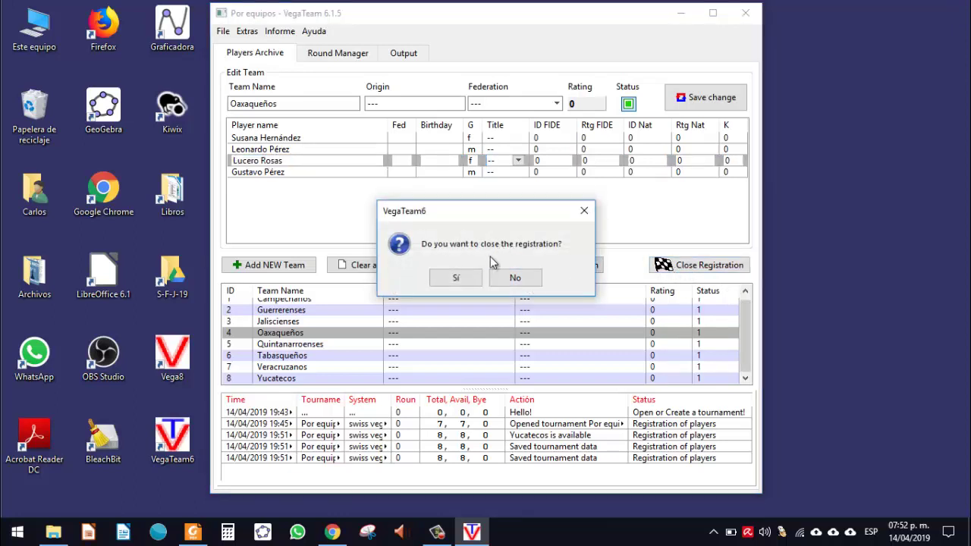
pyautogui.click(458, 279)
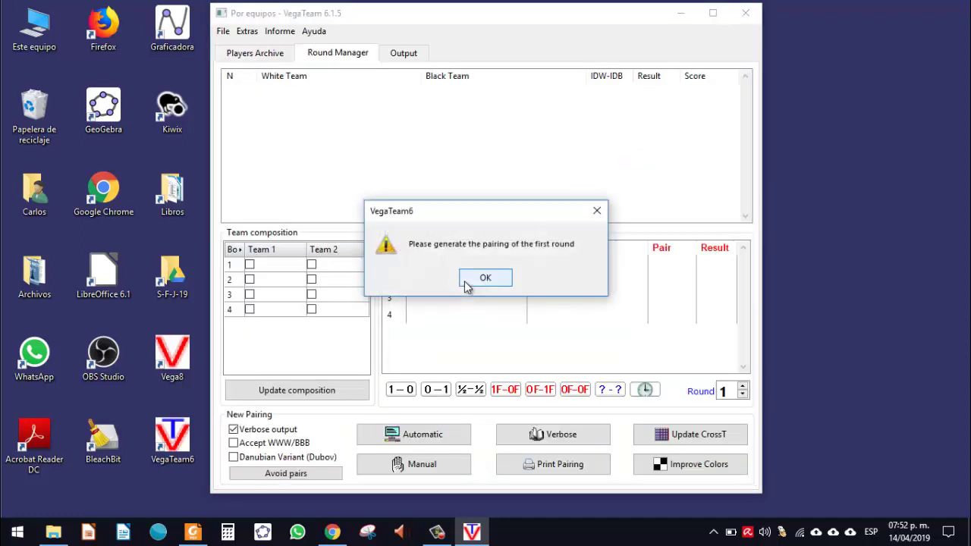
pyautogui.click(489, 281)
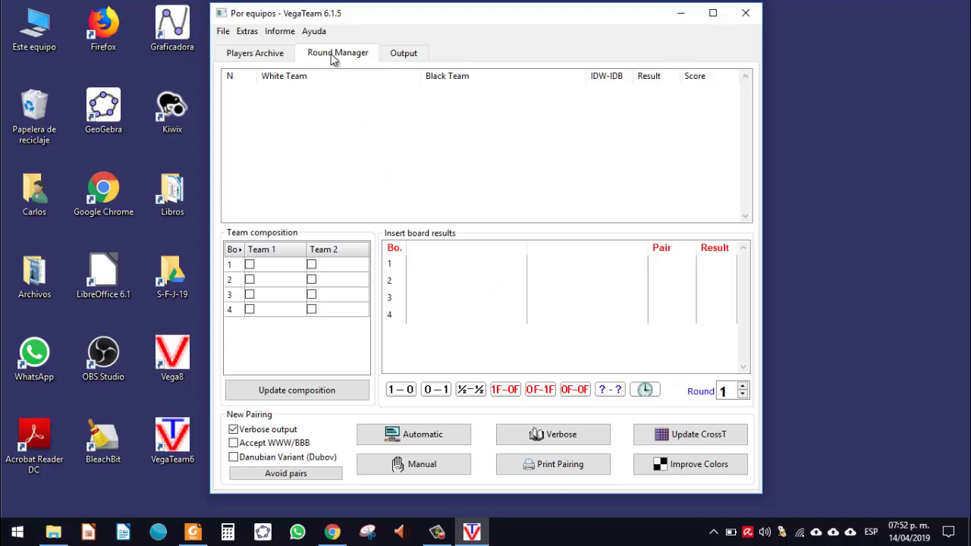
# Step: Look through the Players Archive, Round Manager and Output tabs
pyautogui.click(261, 54)
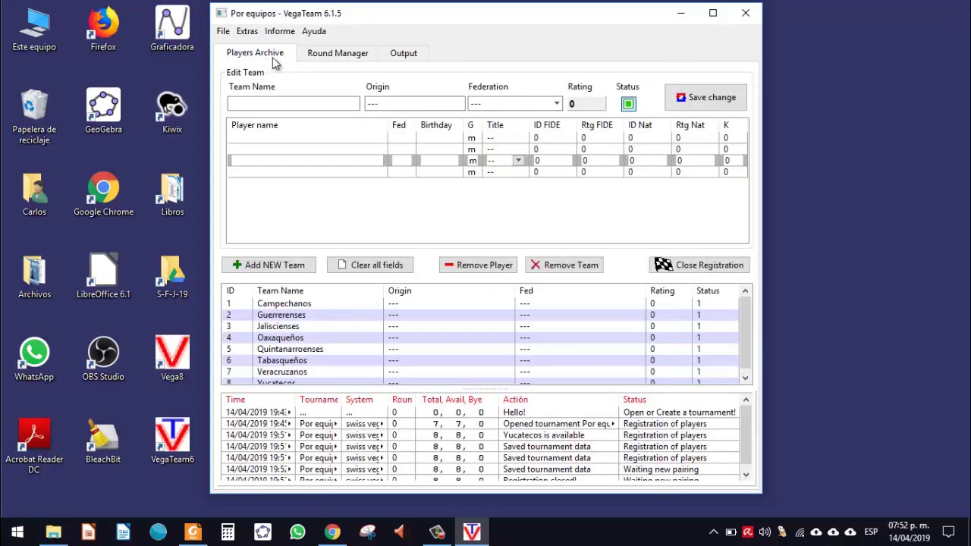
pyautogui.click(336, 61)
pyautogui.click(410, 55)
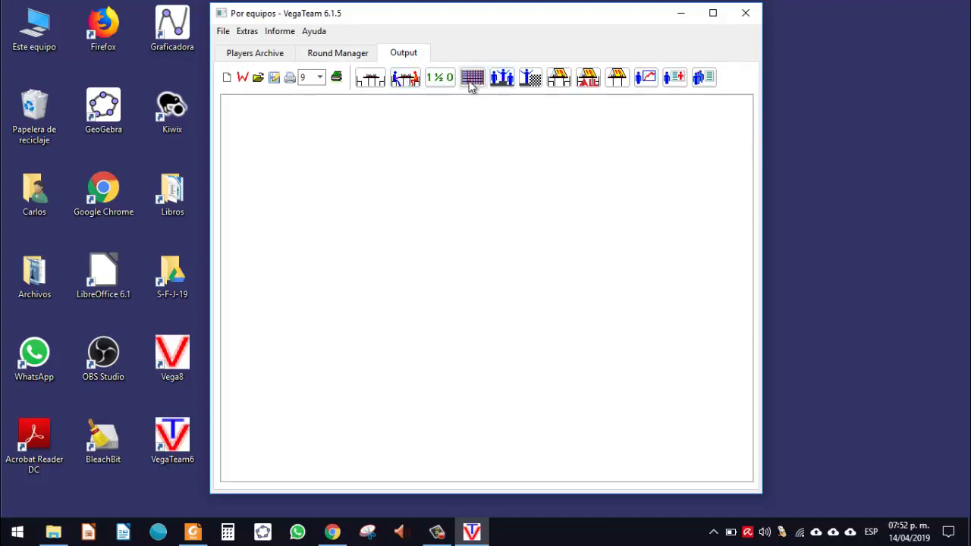
pyautogui.click(333, 59)
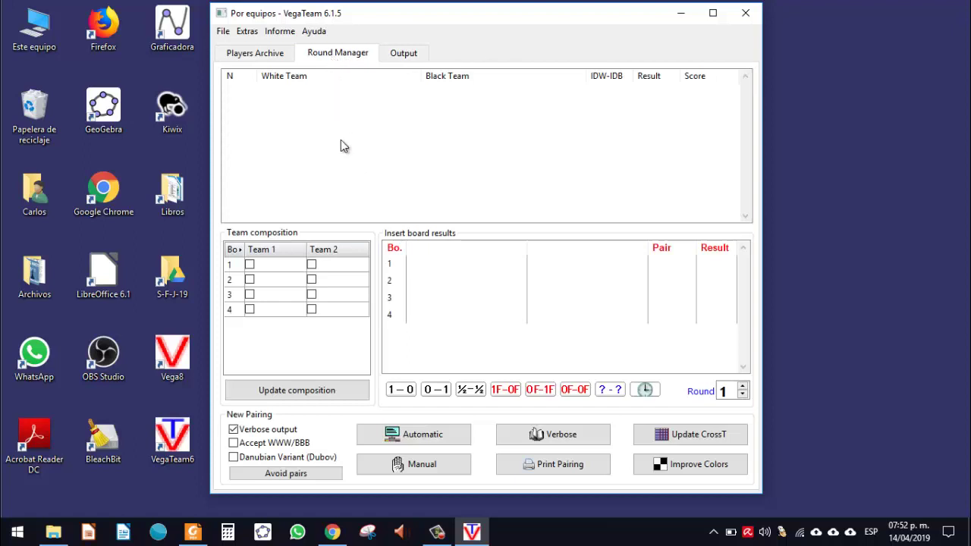
pyautogui.click(269, 59)
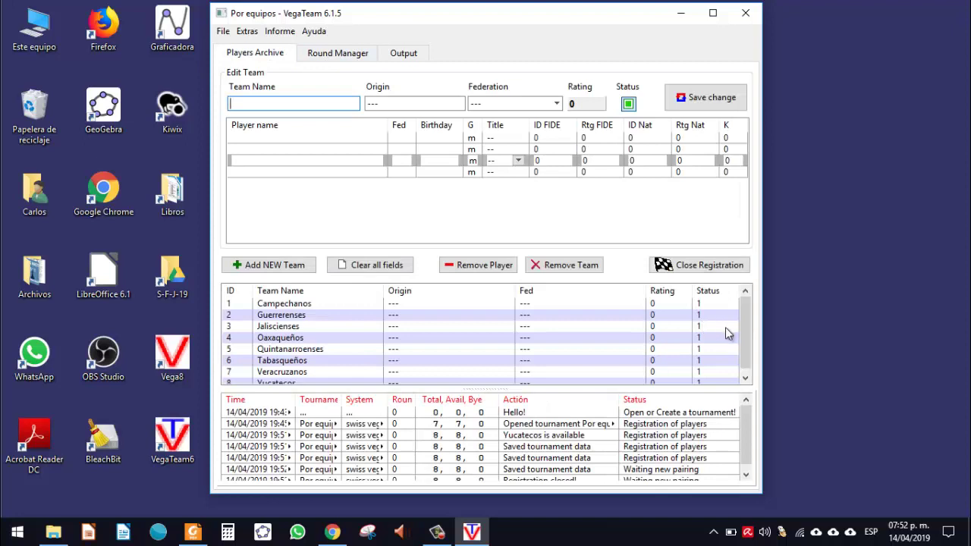
pyautogui.scroll(-1, 745, 336)
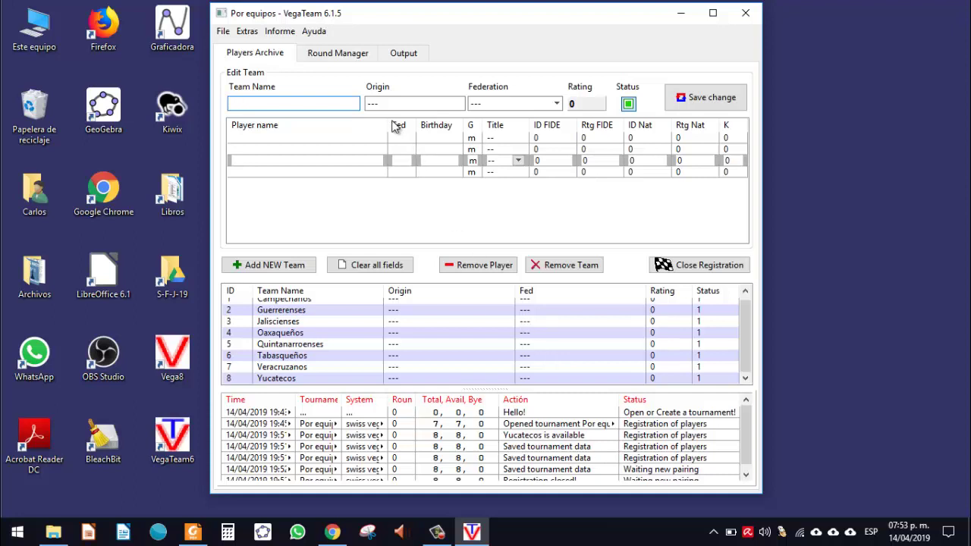
# Step: Pair round 1 automatically in the Round Manager with a random first-board colour
pyautogui.click(342, 57)
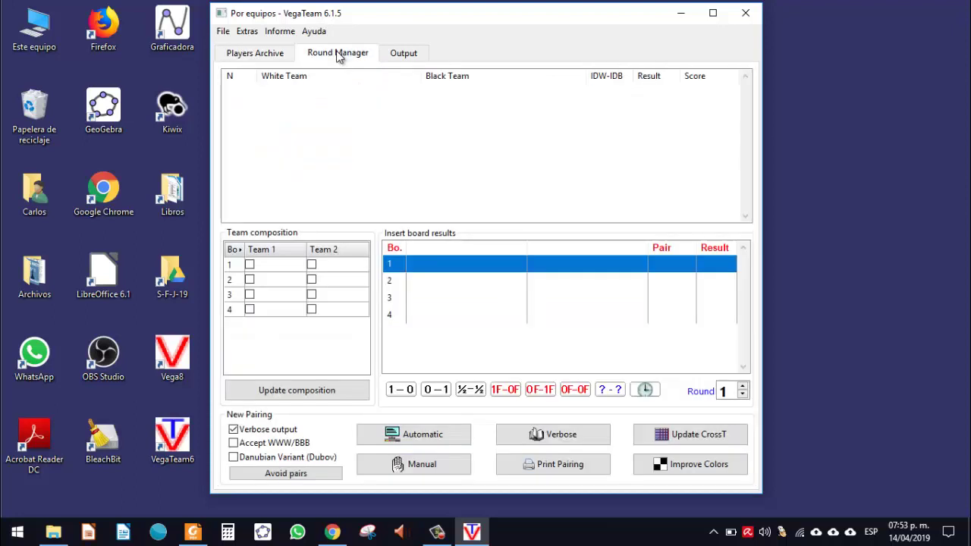
pyautogui.click(427, 435)
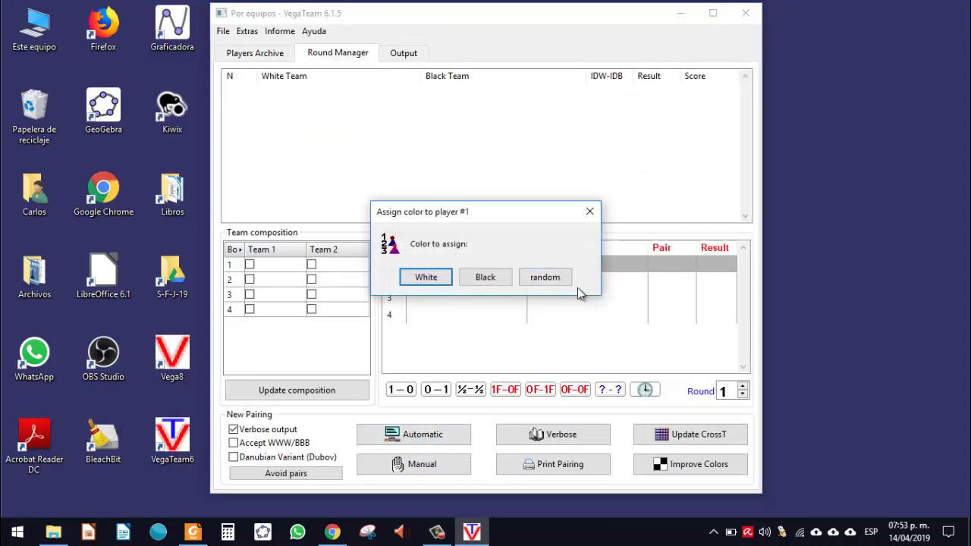
pyautogui.click(540, 278)
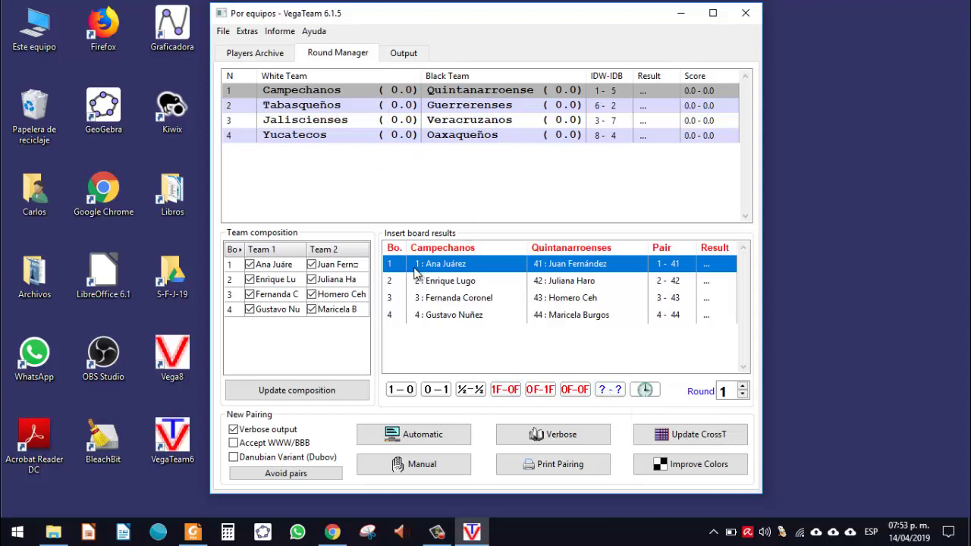
# Step: Score Campechanos–Quintanarroense board by board and Tabasqueños–Guerrerenses 3.0-1.0
pyautogui.click(406, 396)
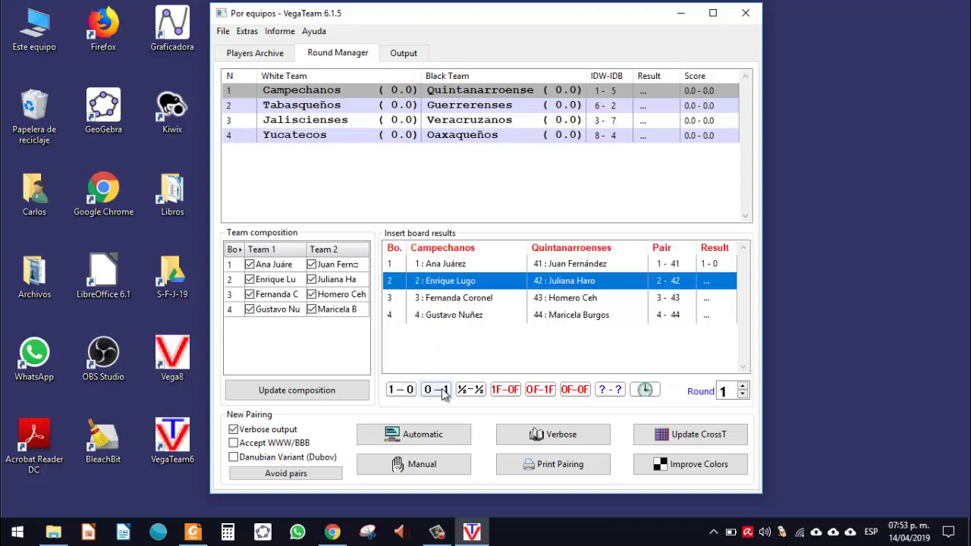
pyautogui.click(402, 391)
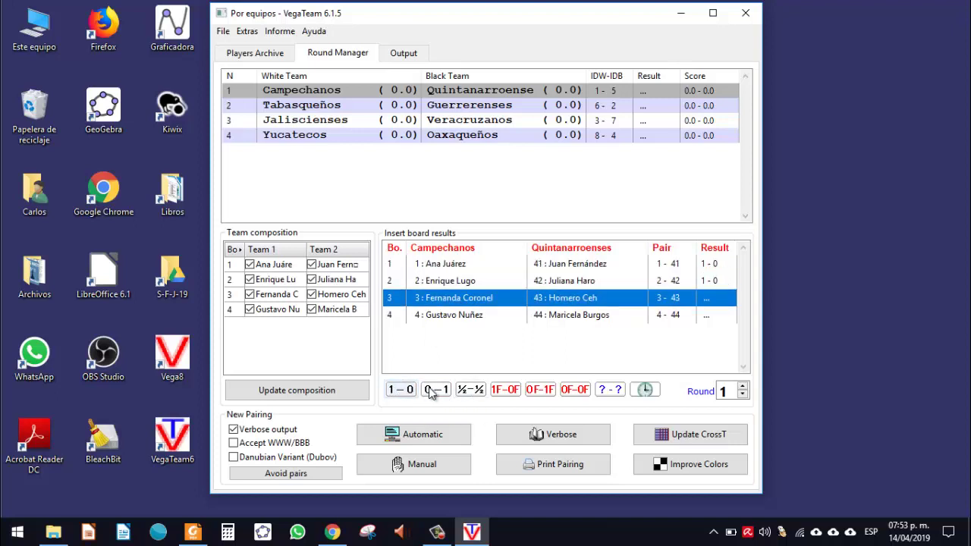
pyautogui.click(462, 392)
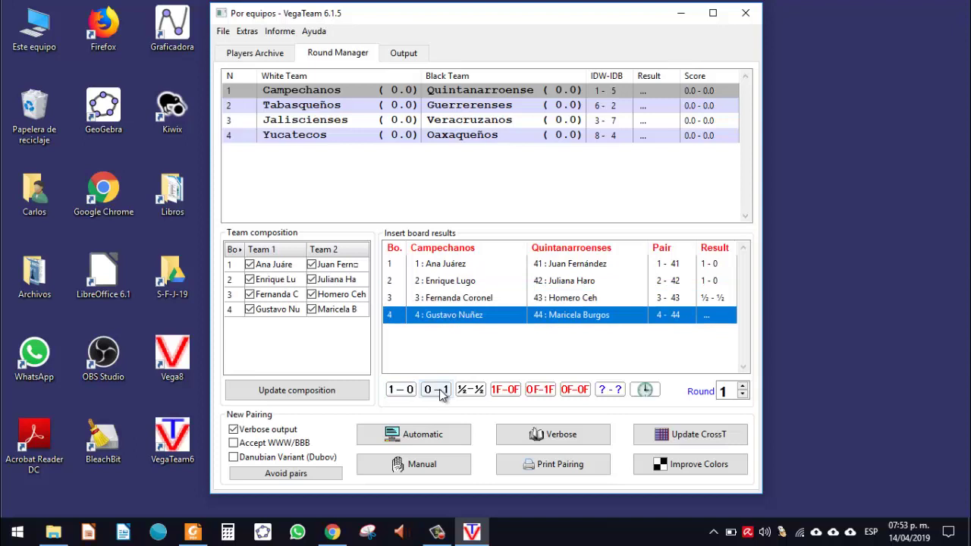
pyautogui.click(426, 393)
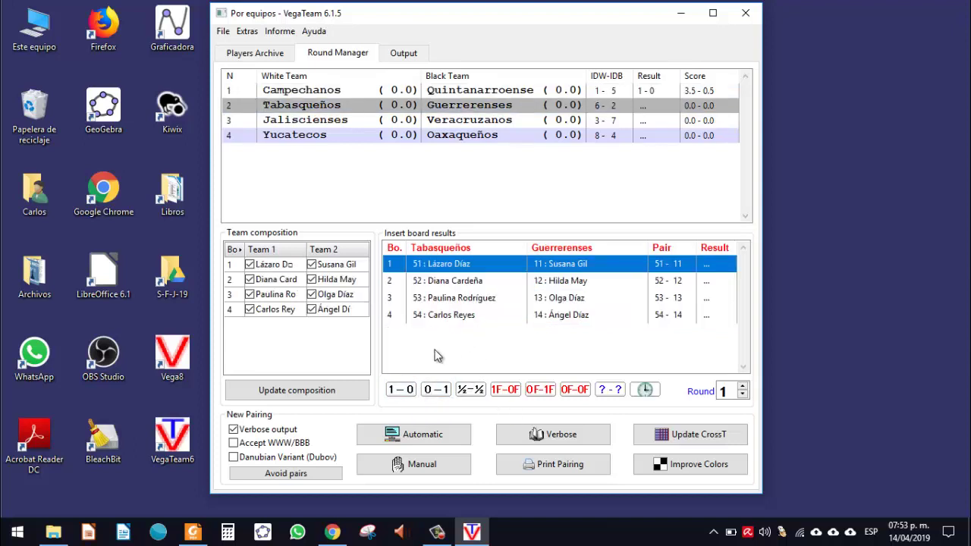
pyautogui.click(411, 390)
pyautogui.click(410, 390)
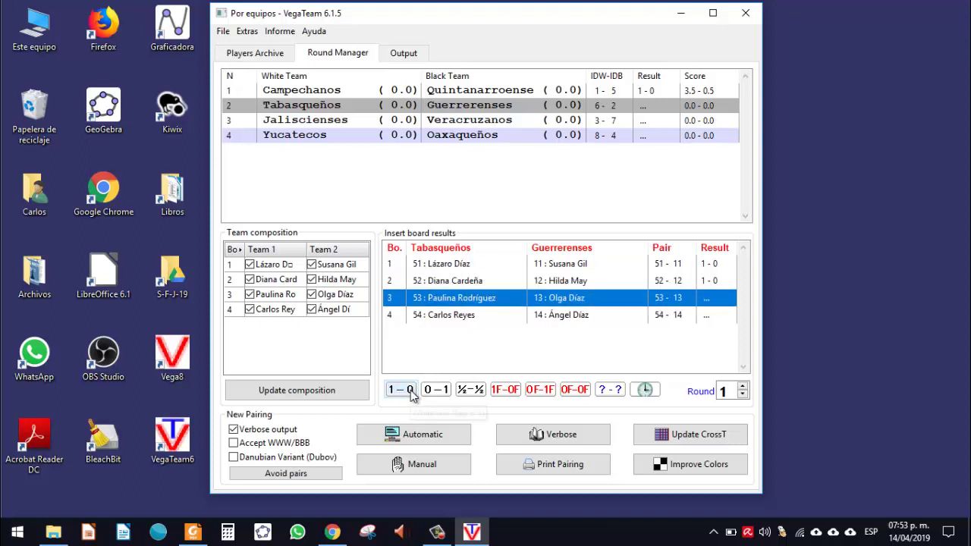
pyautogui.click(468, 391)
pyautogui.click(469, 392)
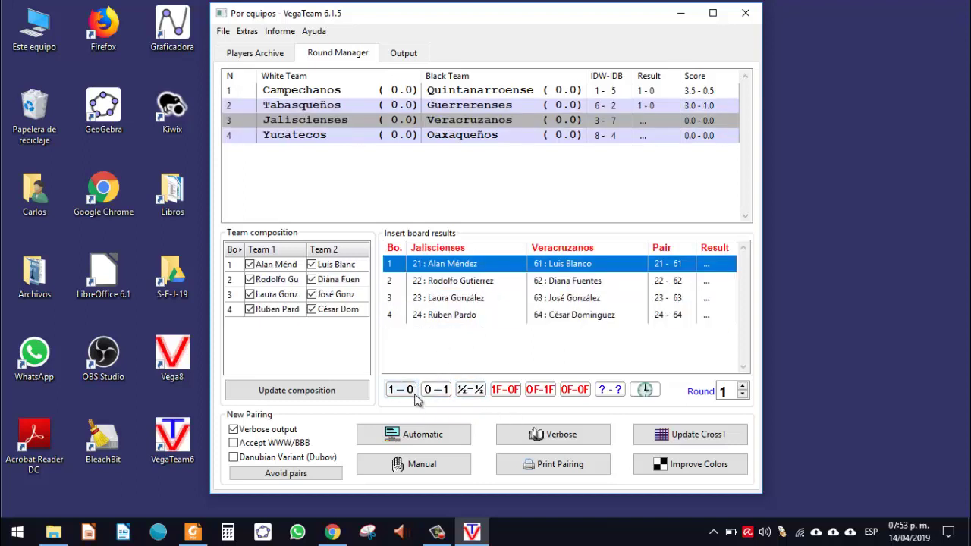
# Step: Score Jaliscienses–Veracruzanos 1.5-2.5 and Yucatecos–Oaxaqueños 4.0-0.0, then view the Output page
pyautogui.click(401, 390)
pyautogui.click(436, 390)
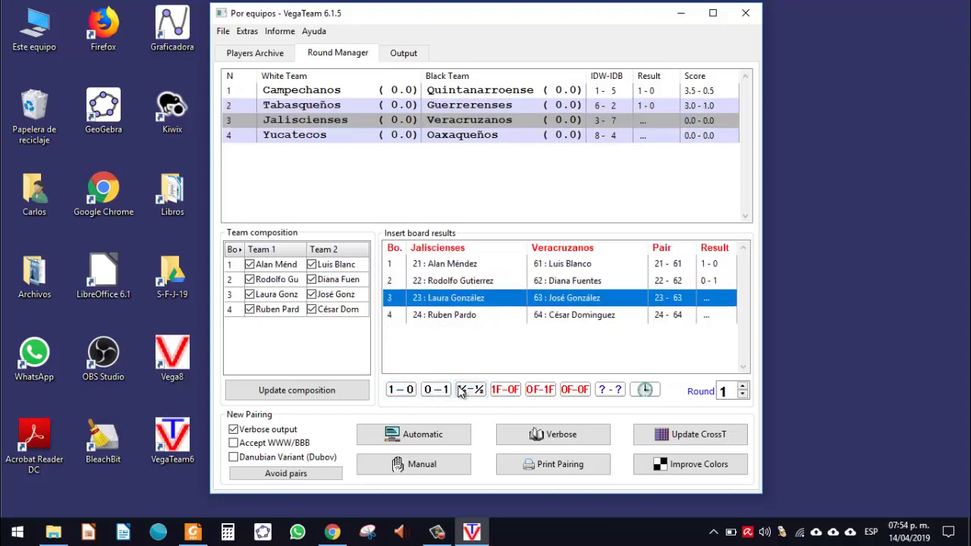
pyautogui.click(457, 390)
pyautogui.click(436, 390)
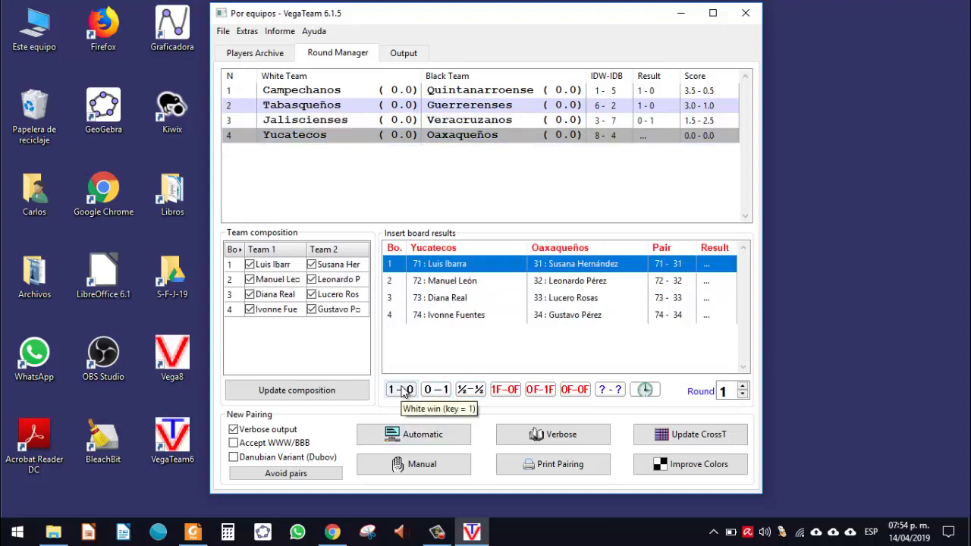
pyautogui.click(402, 390)
pyautogui.click(402, 390)
pyautogui.click(402, 390)
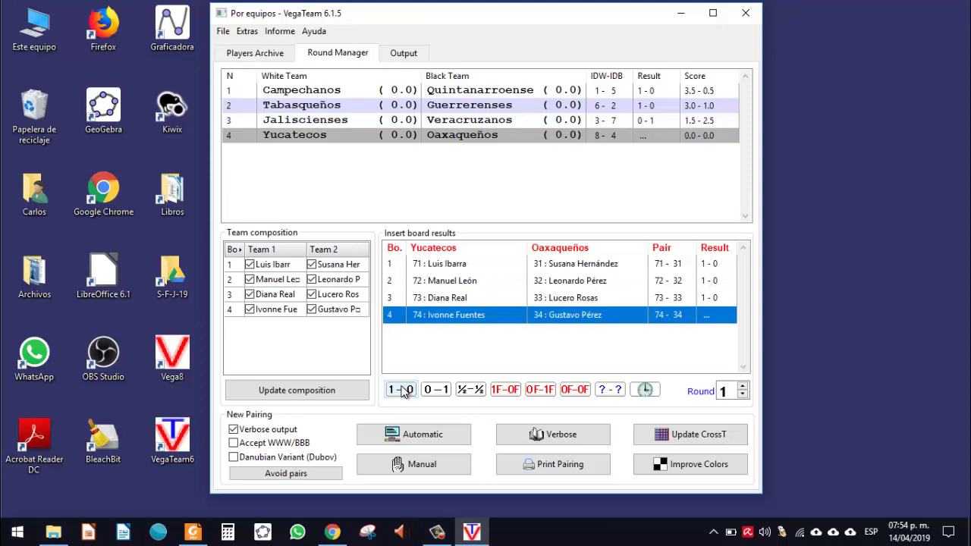
pyautogui.click(401, 390)
pyautogui.click(483, 280)
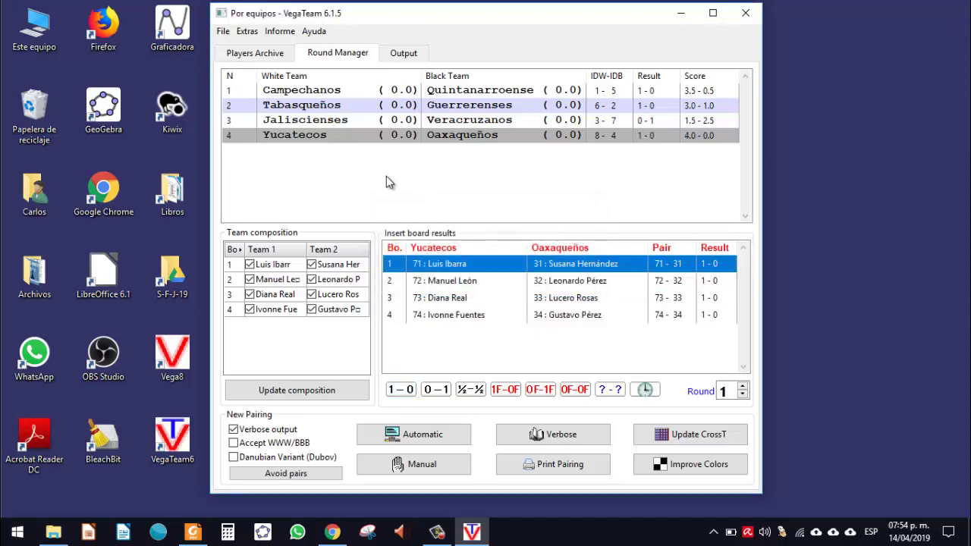
pyautogui.click(410, 59)
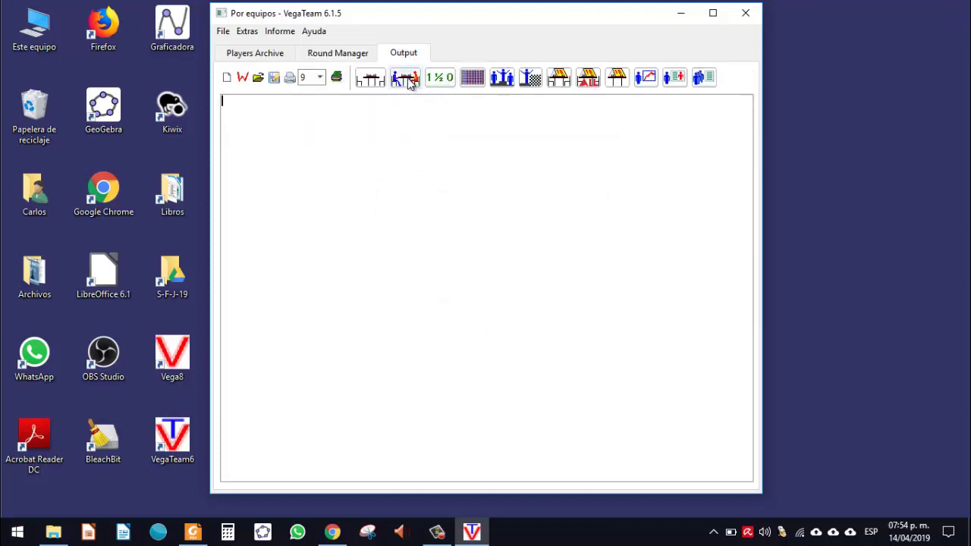
# Step: View the round 1 pairings in compact and detailed layouts, then show the round 1 standings
pyautogui.click(407, 80)
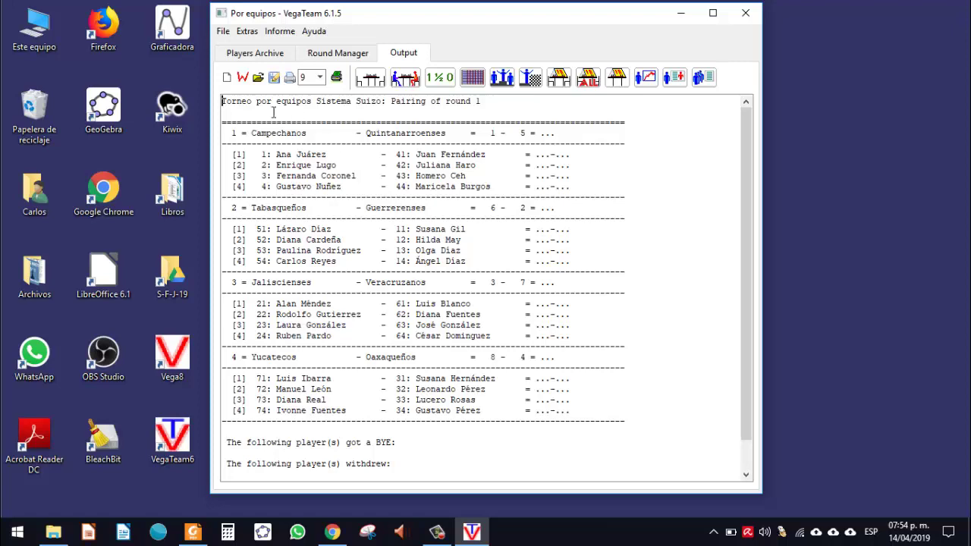
pyautogui.moveTo(246, 103); pyautogui.dragTo(521, 420)
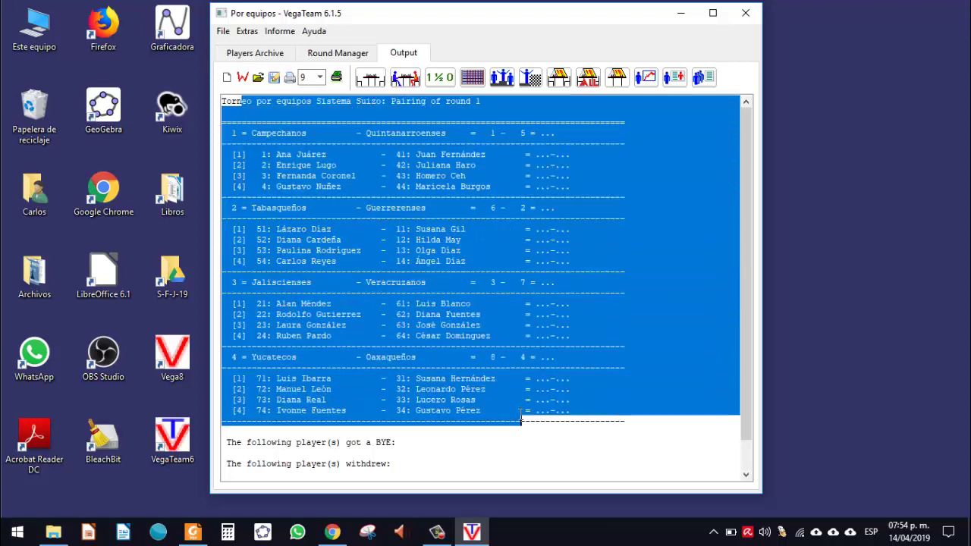
pyautogui.click(521, 419)
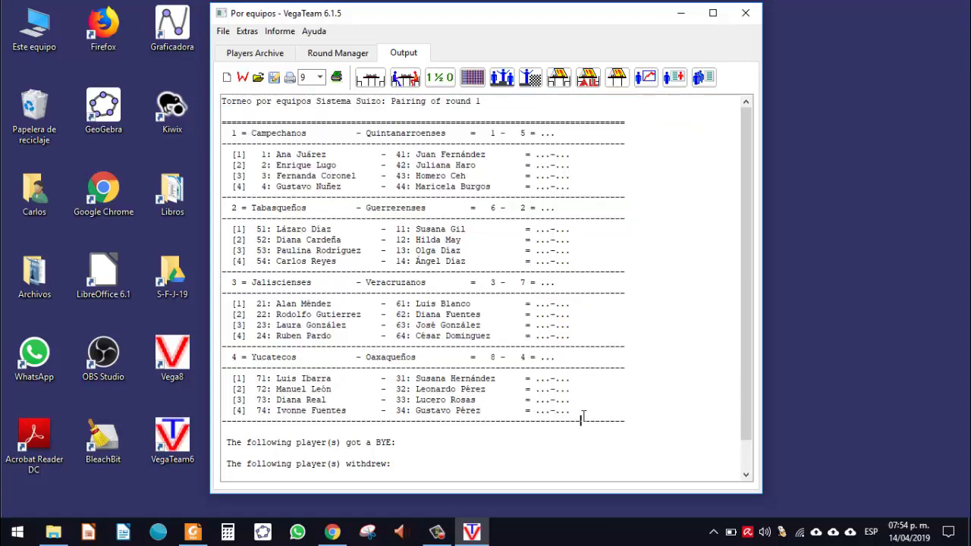
pyautogui.moveTo(261, 133); pyautogui.dragTo(317, 132)
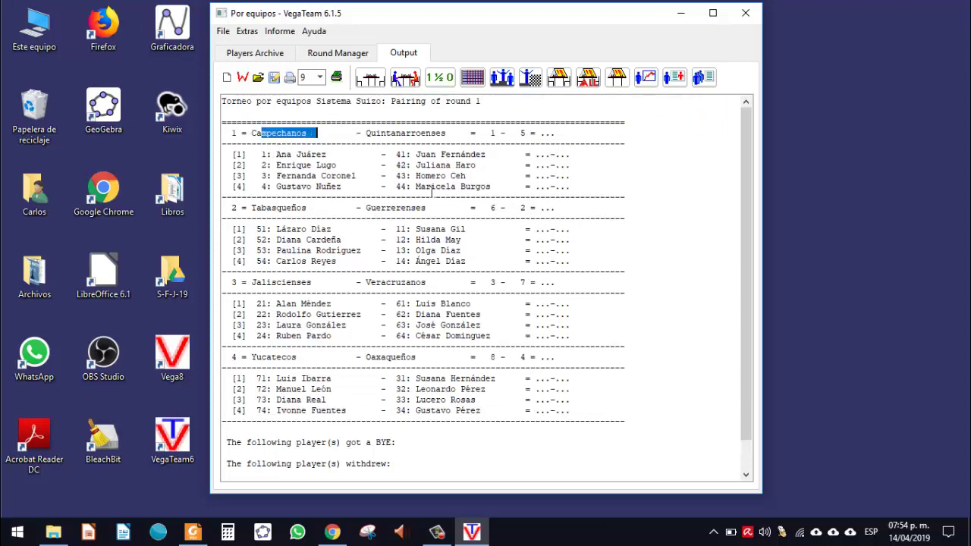
pyautogui.click(370, 77)
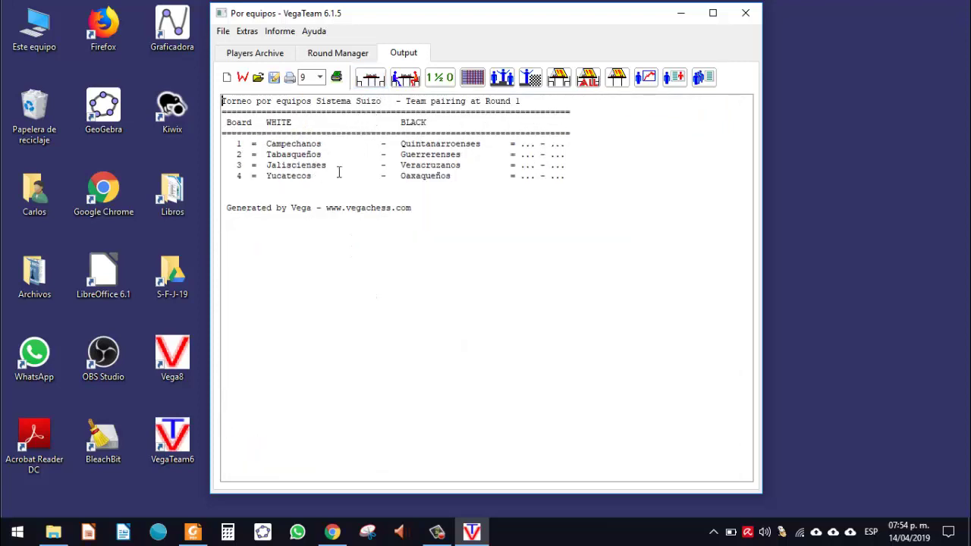
pyautogui.click(402, 80)
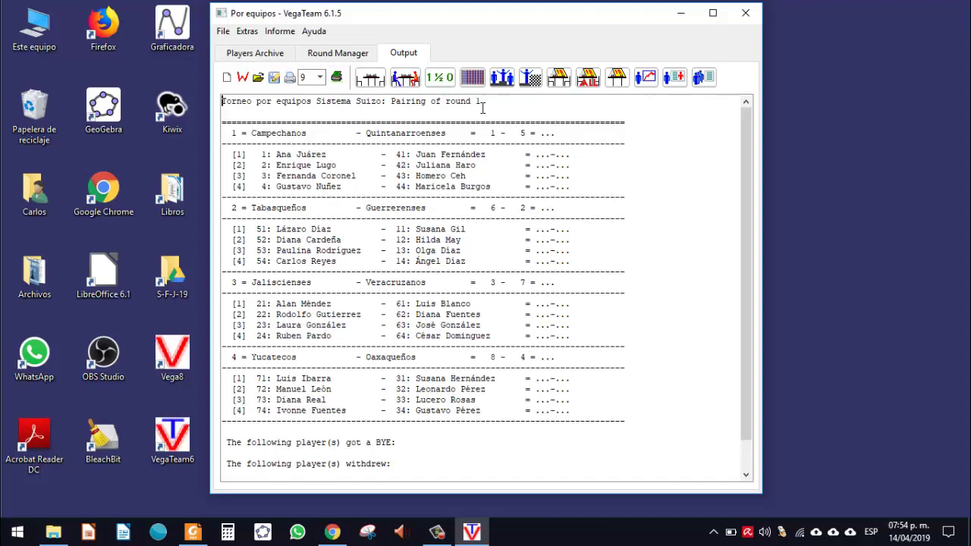
pyautogui.click(497, 86)
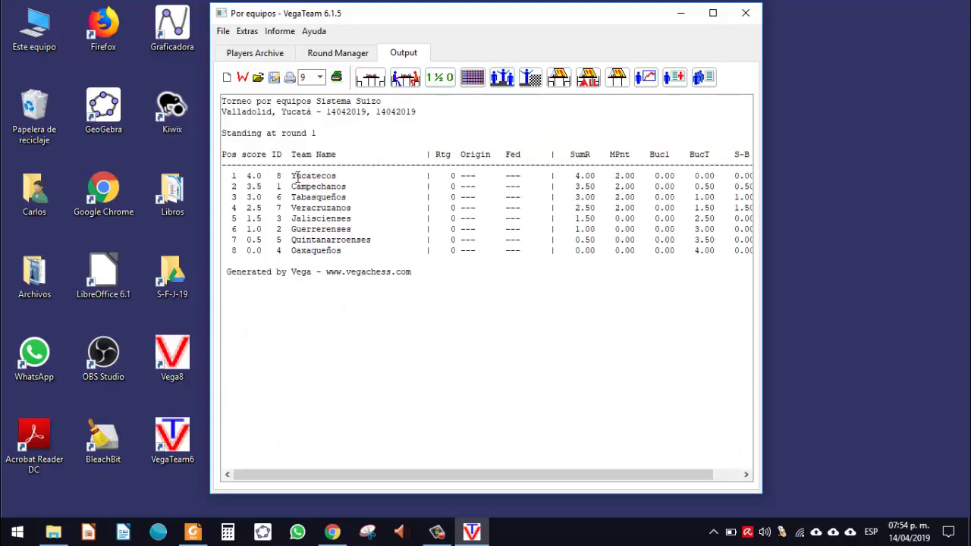
pyautogui.moveTo(291, 175); pyautogui.dragTo(323, 175)
pyautogui.click(635, 207)
pyautogui.moveTo(635, 204); pyautogui.dragTo(612, 175)
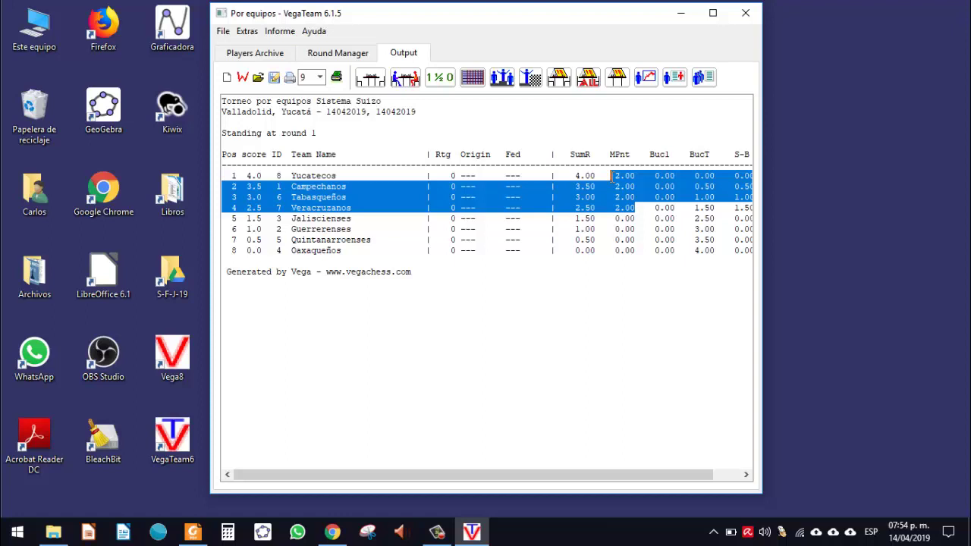
pyautogui.click(611, 176)
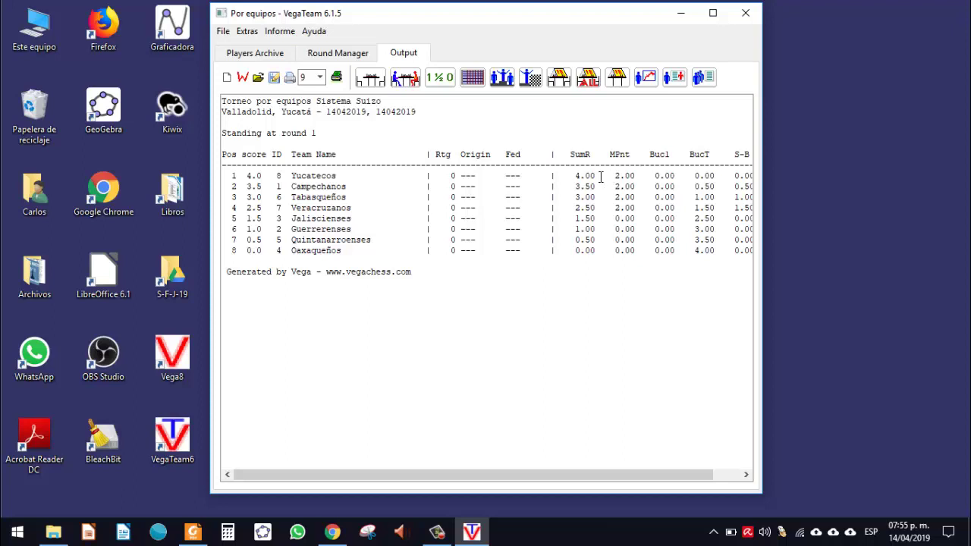
pyautogui.doubleClick(588, 178)
pyautogui.click(580, 186)
pyautogui.doubleClick(586, 218)
pyautogui.doubleClick(588, 207)
pyautogui.tripleClick(585, 173)
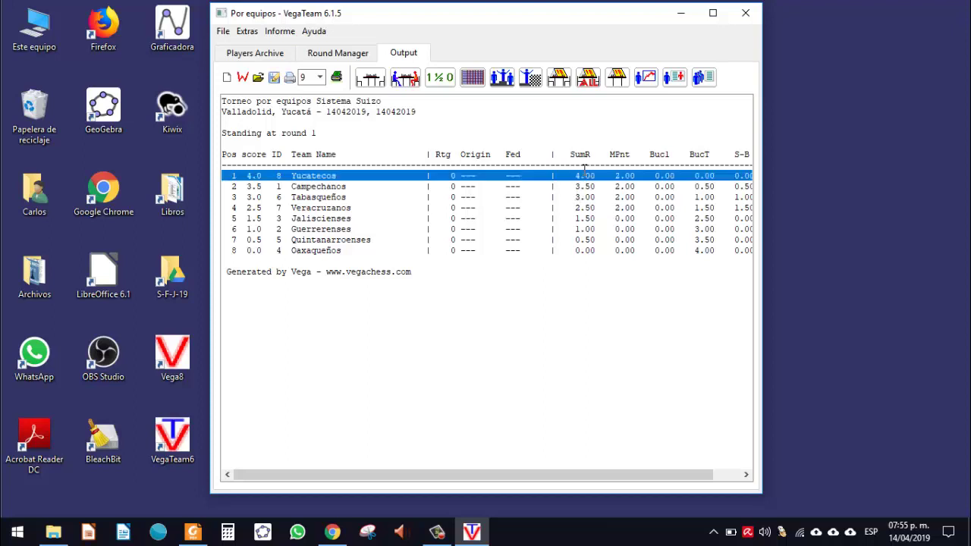
pyautogui.click(585, 170)
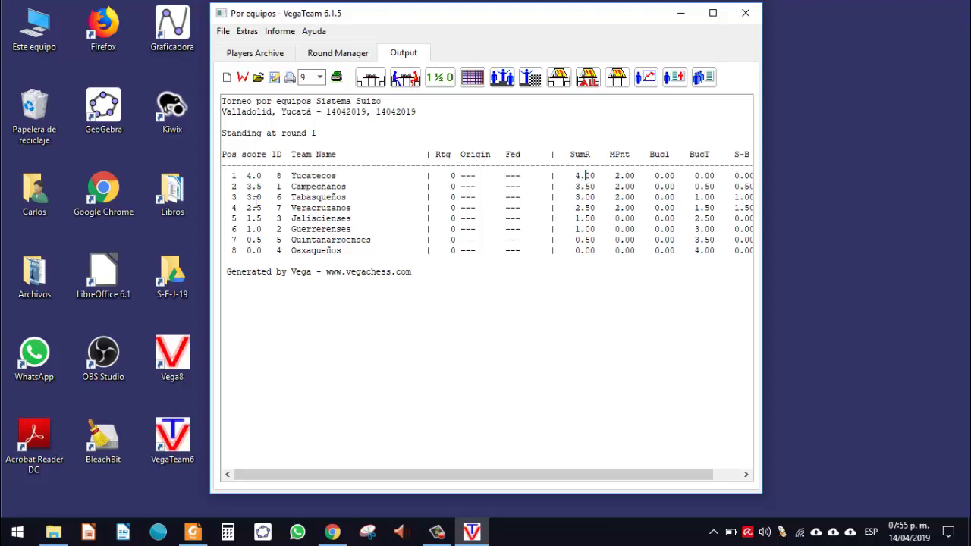
# Step: Show the round 1 pairings again and open the WWW output directory from Extras
pyautogui.click(403, 82)
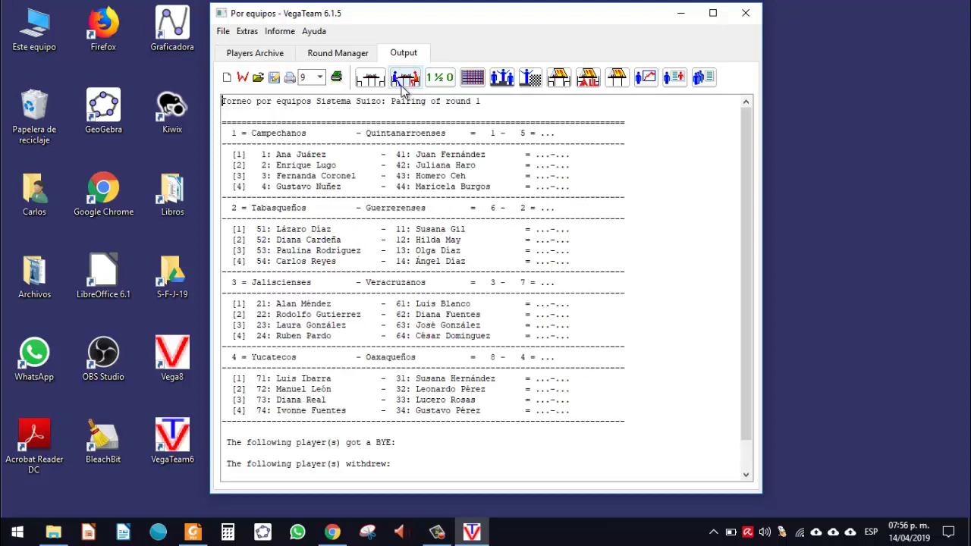
pyautogui.click(245, 31)
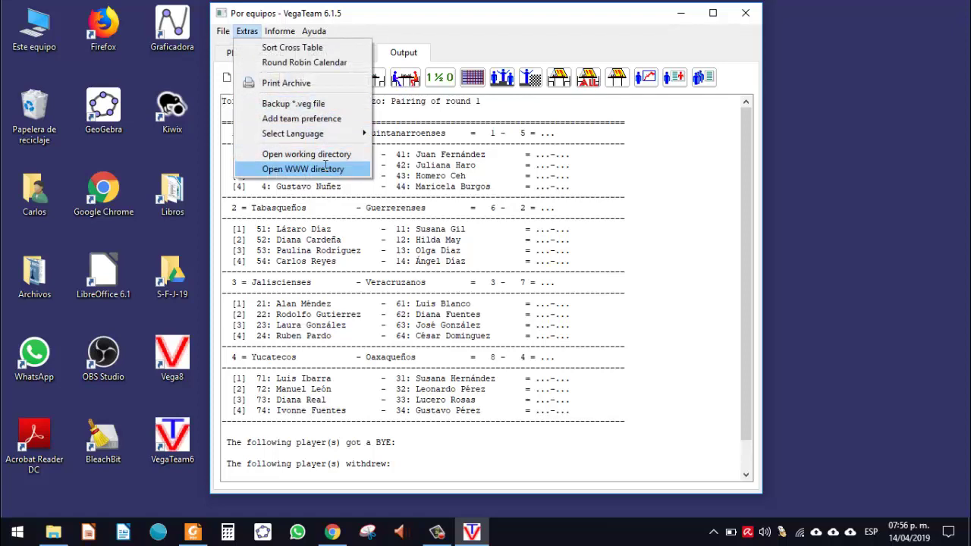
pyautogui.click(324, 166)
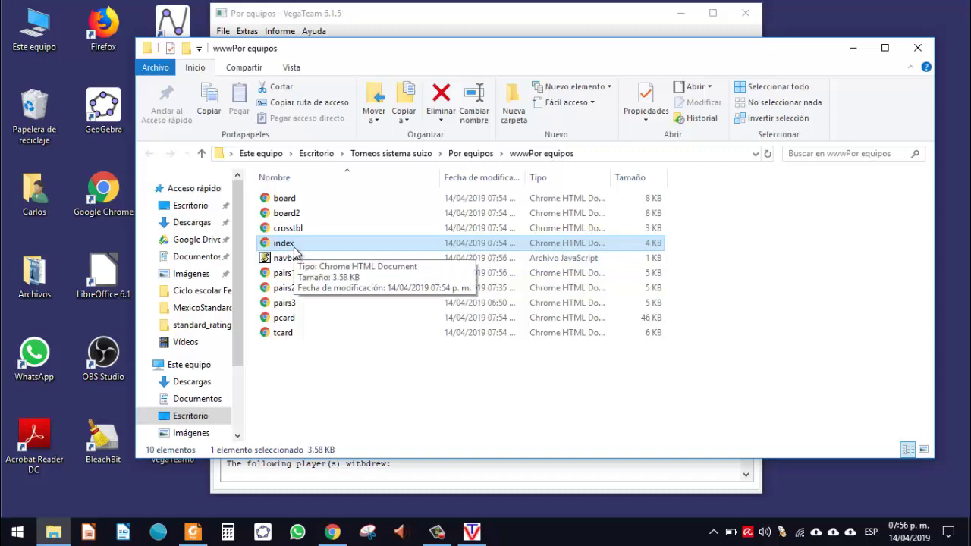
# Step: Open the index page from the wwwPor equipos folder in Chrome
pyautogui.doubleClick(294, 246)
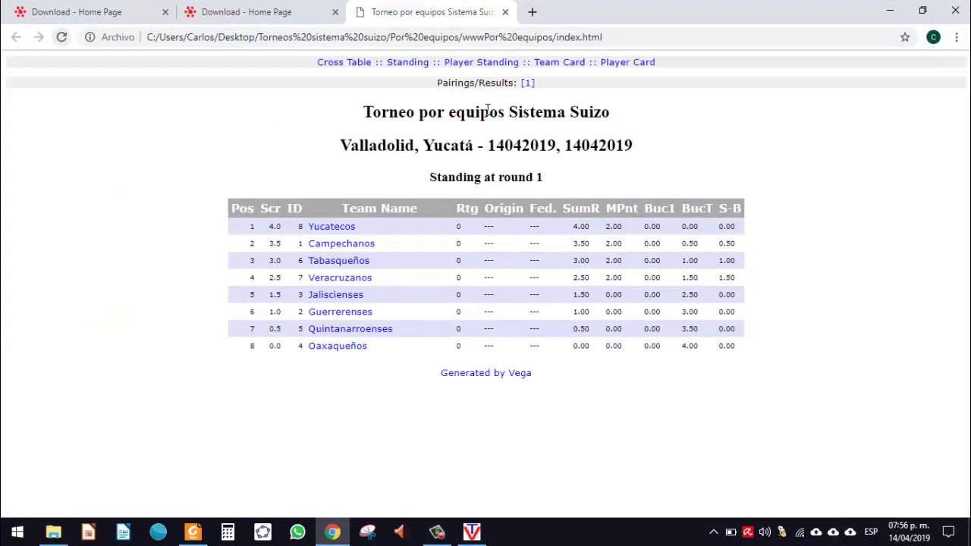
# Step: View the round 1 Pairings/Results page (pairs1.html) in Chrome, then minimize the browser
pyautogui.tripleClick(485, 180)
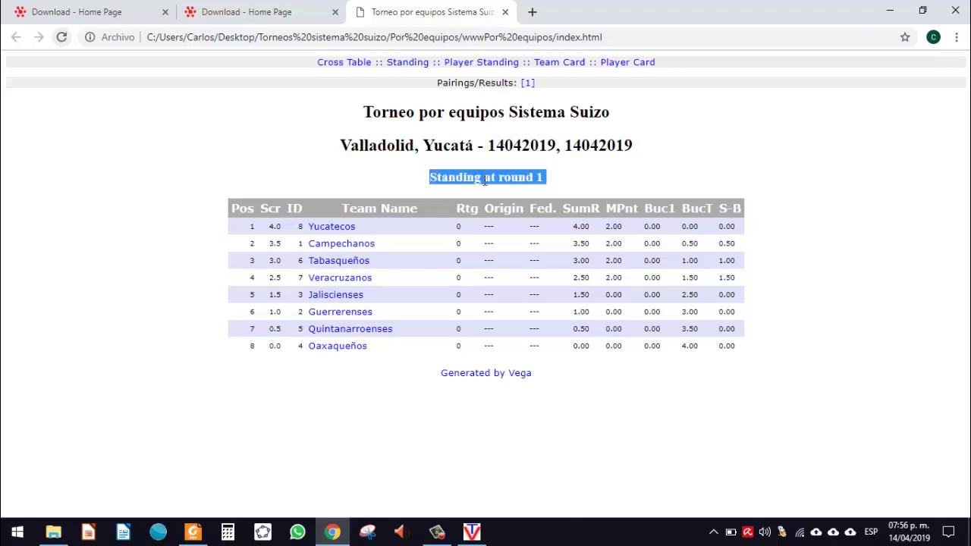
pyautogui.click(527, 83)
pyautogui.tripleClick(463, 84)
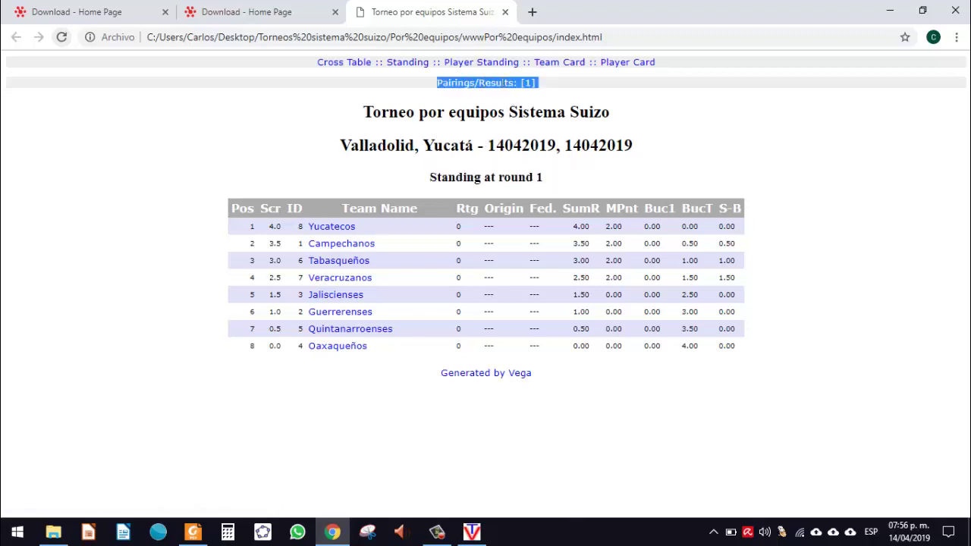
pyautogui.click(527, 83)
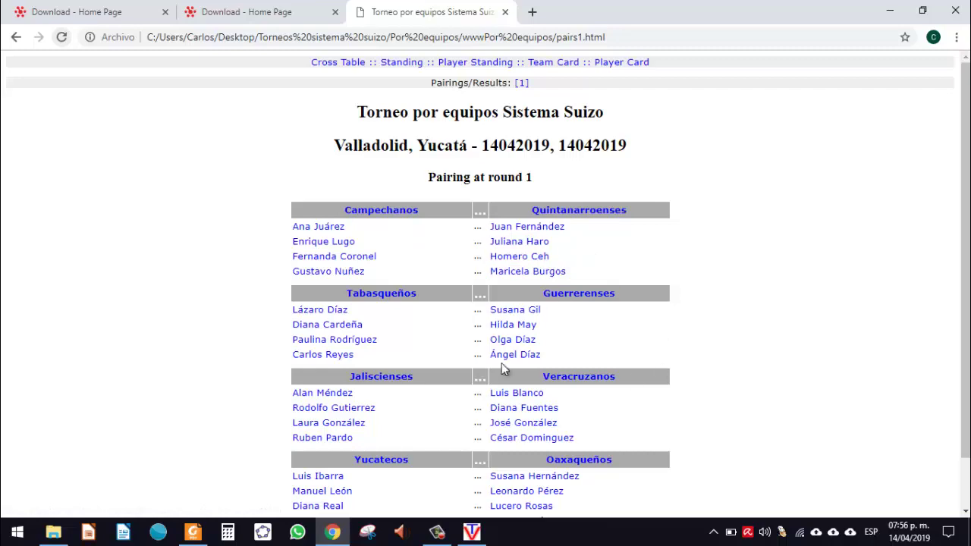
pyautogui.click(890, 21)
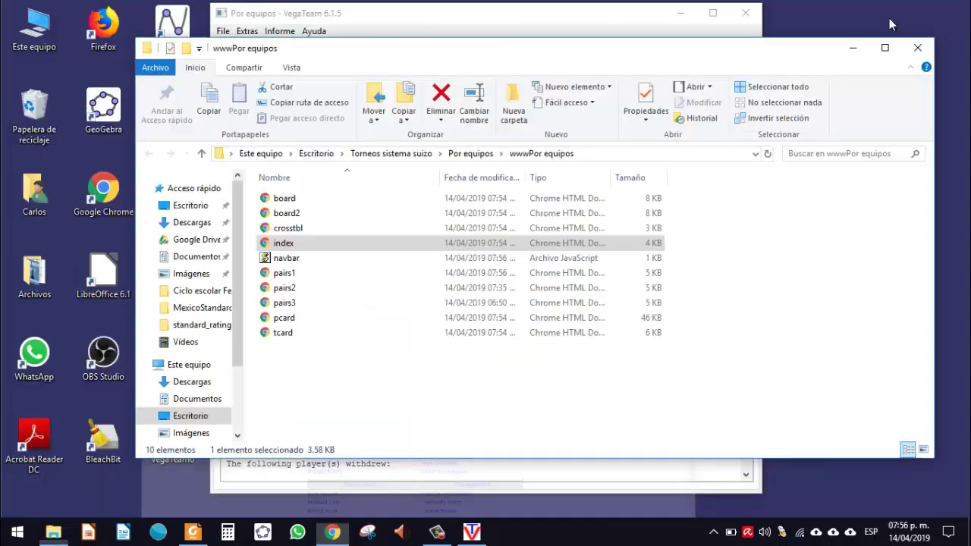
# Step: Put File Explorer away and bring back VegaTeam's Round Manager with the round 1 match scores
pyautogui.click(854, 48)
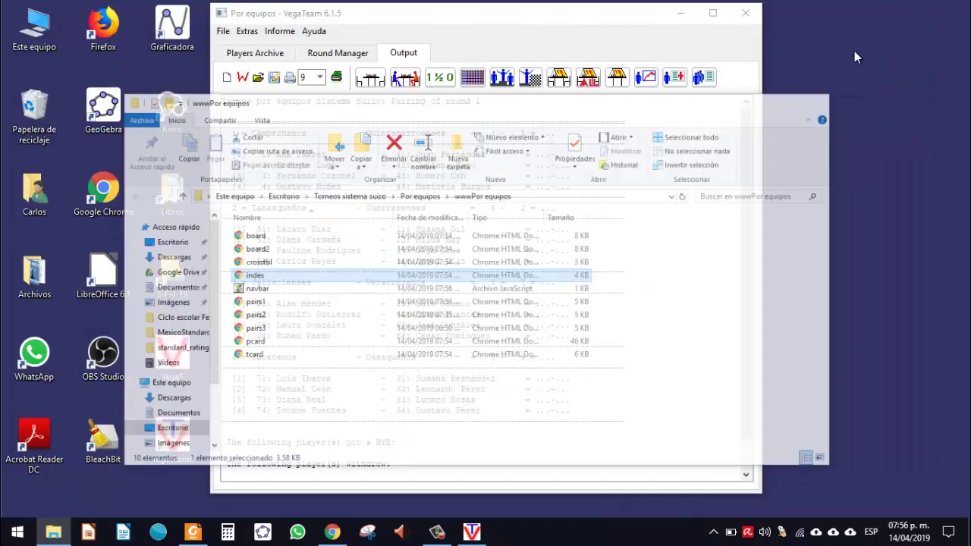
pyautogui.click(345, 56)
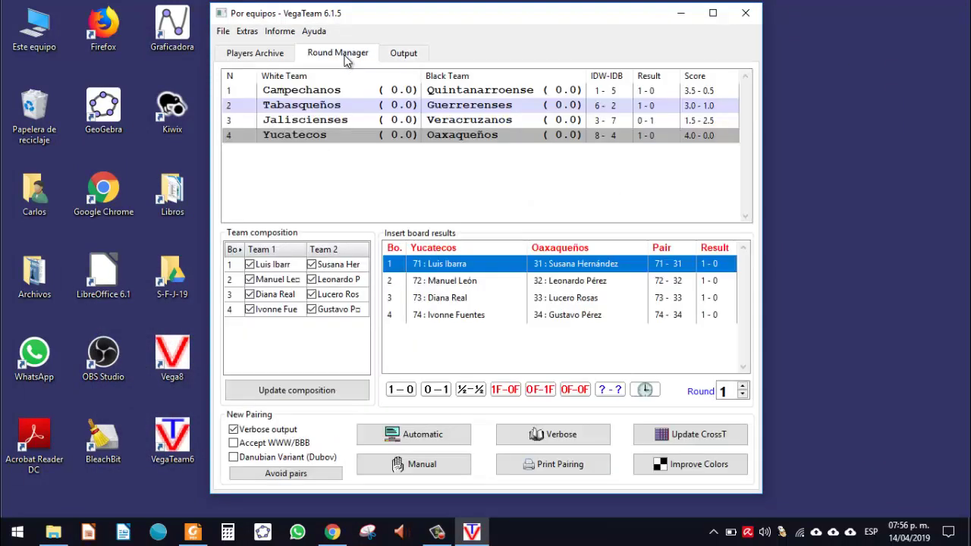
# Step: Pair round 2 automatically; score Campechanos–Yucatecos and Veracruzanos–Tabasqueños, Tabasqueños winning 3.5-0.5
pyautogui.click(439, 443)
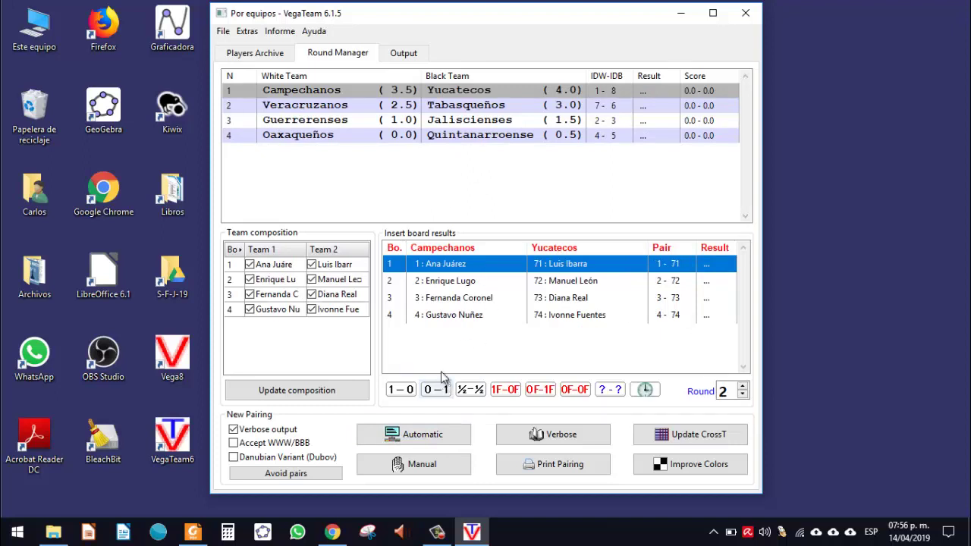
pyautogui.click(435, 389)
pyautogui.click(435, 389)
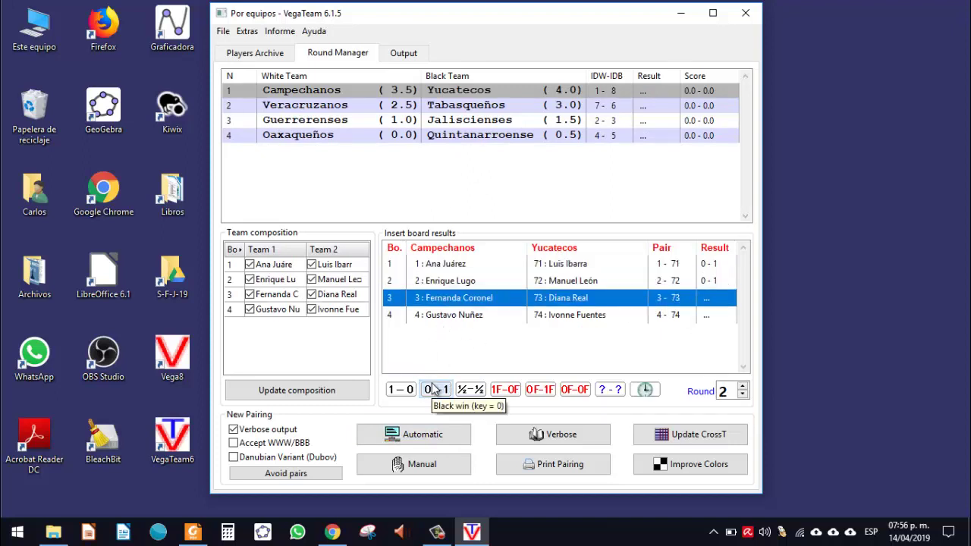
pyautogui.click(435, 390)
pyautogui.click(435, 390)
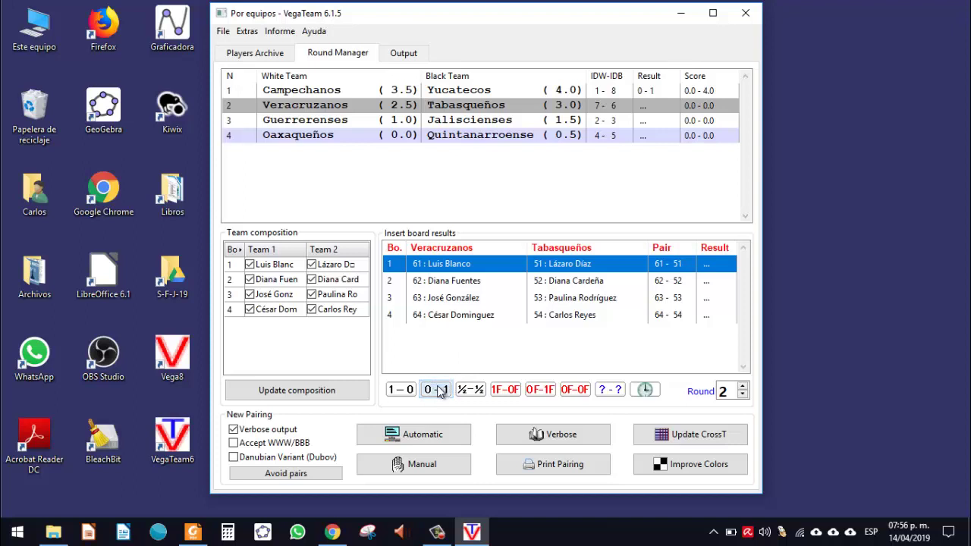
pyautogui.click(441, 390)
pyautogui.click(441, 390)
pyautogui.click(441, 389)
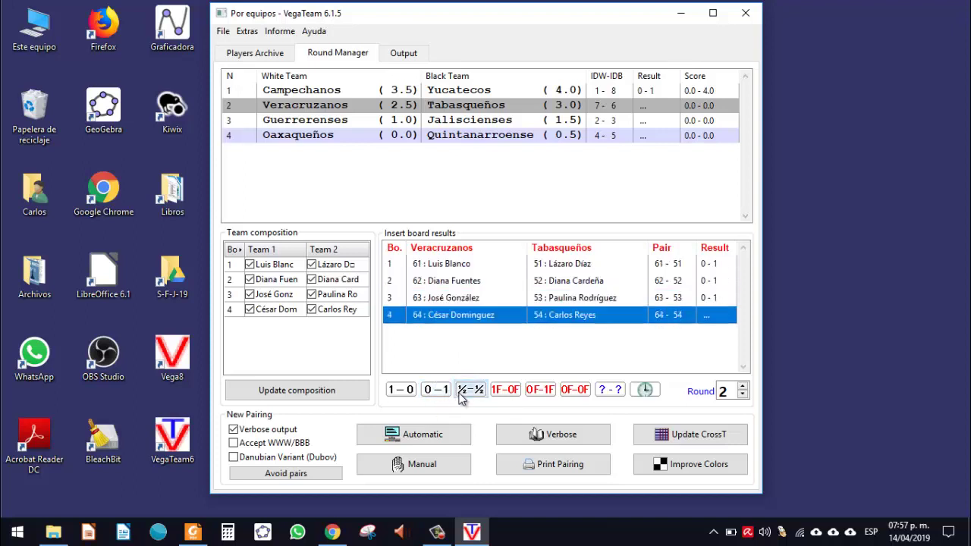
pyautogui.click(461, 395)
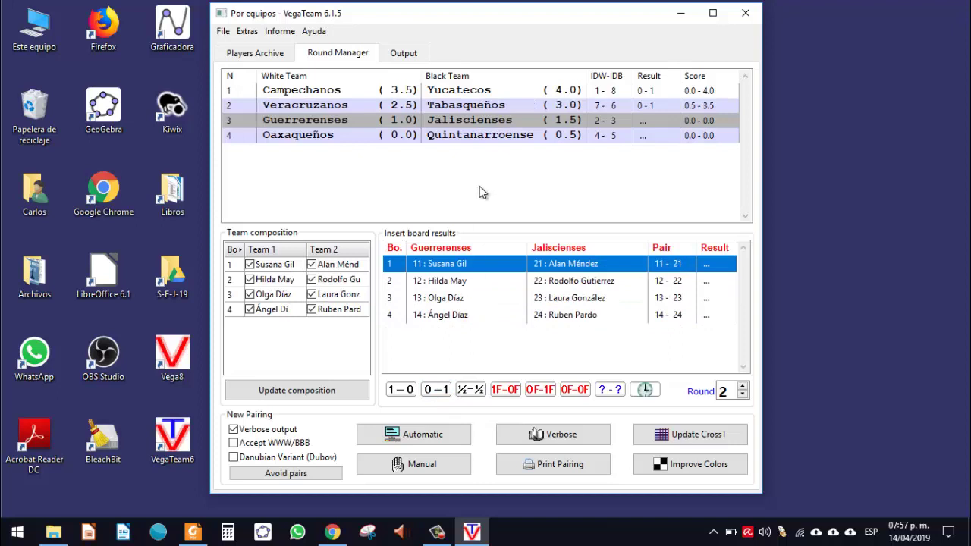
# Step: Score all four Guerrerenses and Oaxaqueños boards as black wins and confirm all results inserted
pyautogui.click(429, 391)
pyautogui.click(430, 391)
pyautogui.click(430, 391)
pyautogui.click(430, 391)
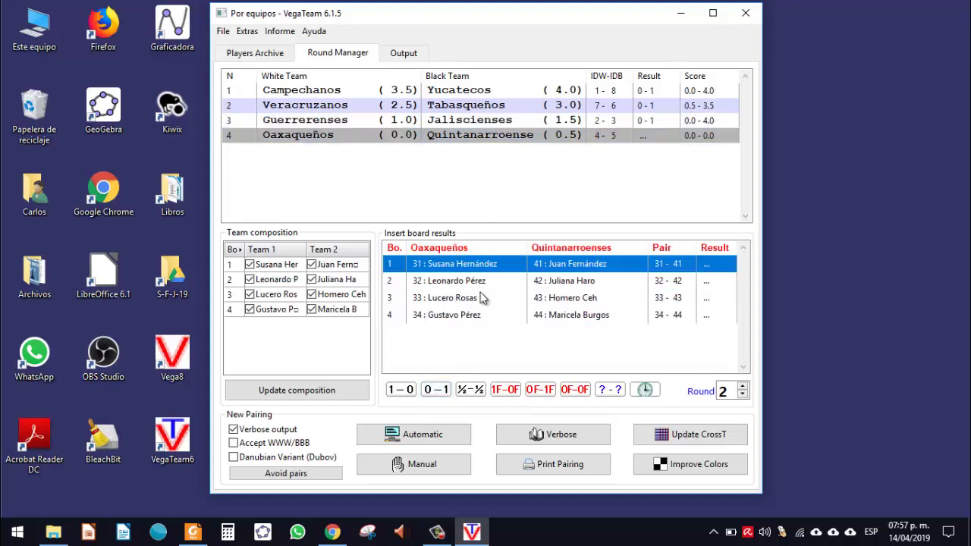
pyautogui.click(438, 390)
pyautogui.click(438, 390)
pyautogui.click(439, 390)
pyautogui.click(442, 391)
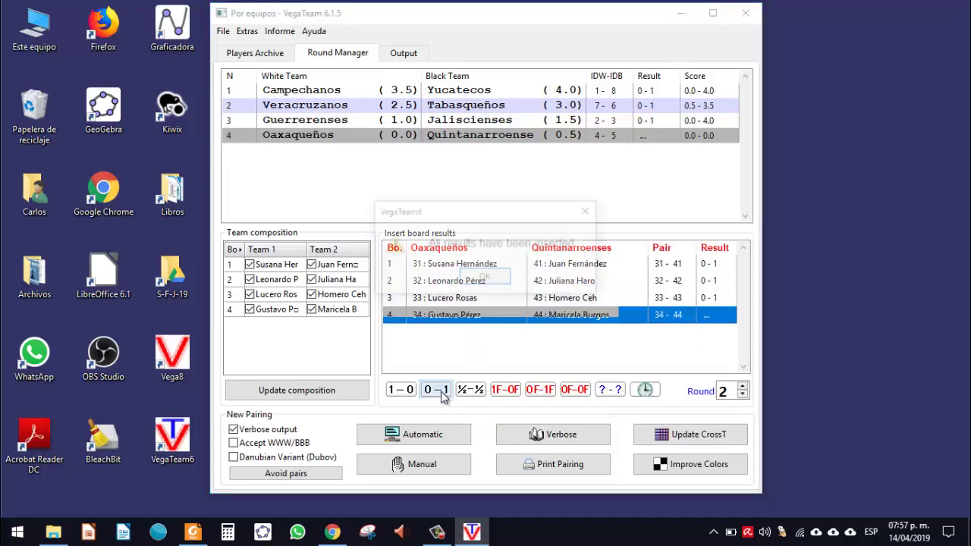
pyautogui.click(485, 279)
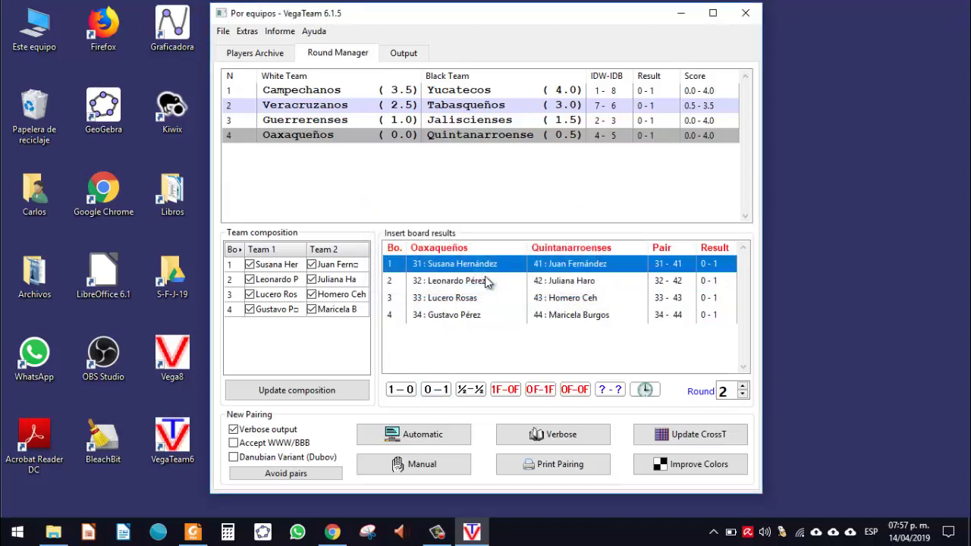
pyautogui.click(414, 53)
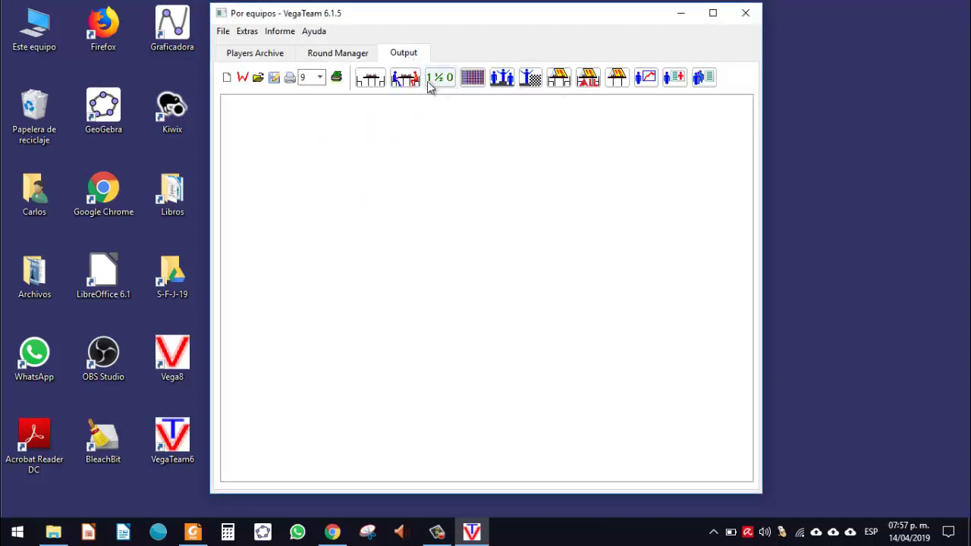
# Step: Show the round 2 standings report, highlighting Yucatecos' 8.00 and Tabasqueños' 6.50 SumR
pyautogui.click(433, 83)
pyautogui.click(503, 80)
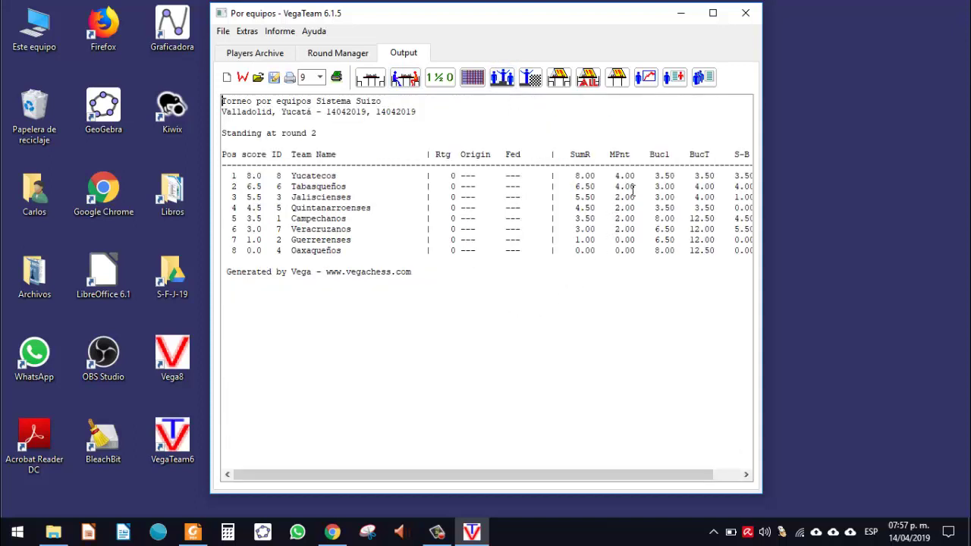
pyautogui.moveTo(638, 188); pyautogui.dragTo(615, 177)
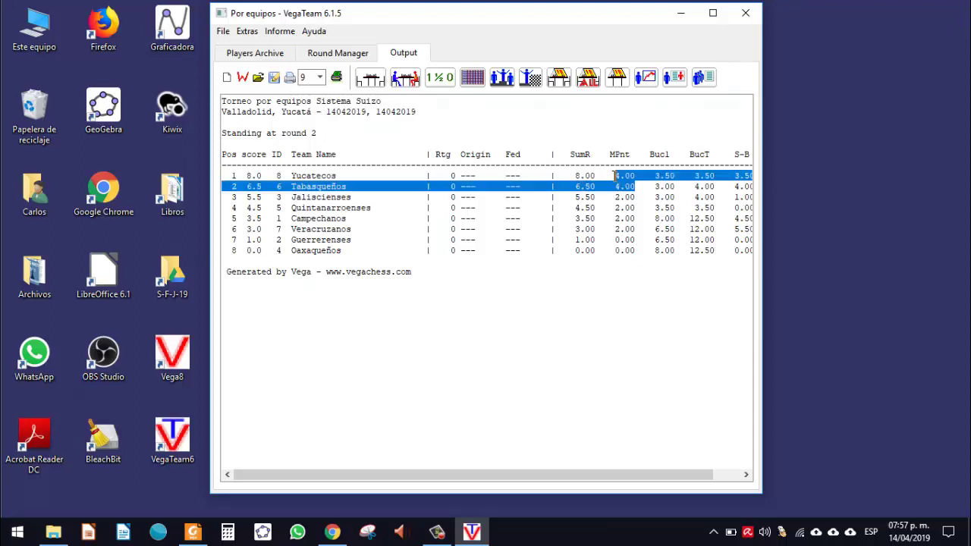
pyautogui.click(611, 175)
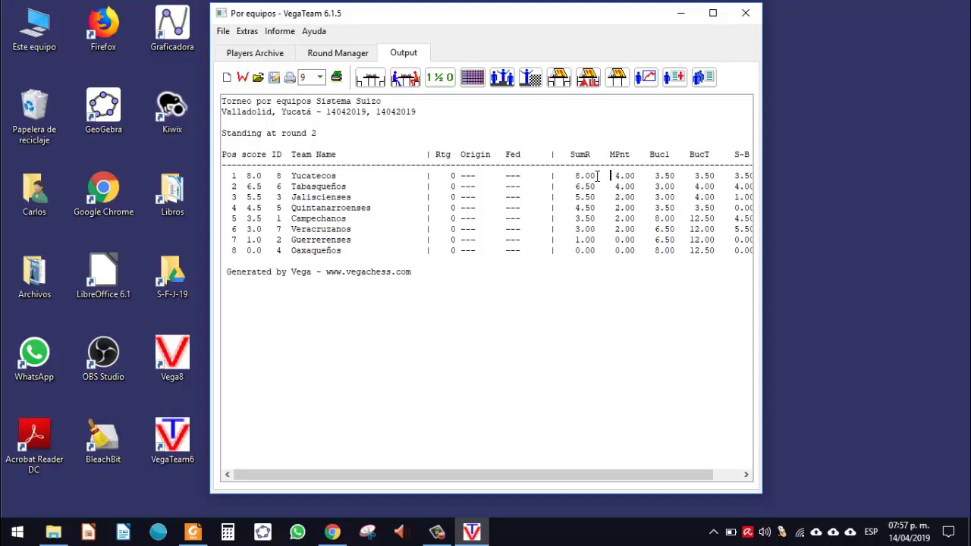
pyautogui.moveTo(599, 176); pyautogui.dragTo(579, 174)
pyautogui.click(582, 176)
pyautogui.moveTo(572, 186); pyautogui.dragTo(600, 186)
# Step: Highlight the top two SumR values, then open the tournament's www directory from Extras
pyautogui.moveTo(575, 175); pyautogui.dragTo(597, 184)
pyautogui.click(597, 184)
pyautogui.click(255, 36)
pyautogui.click(318, 167)
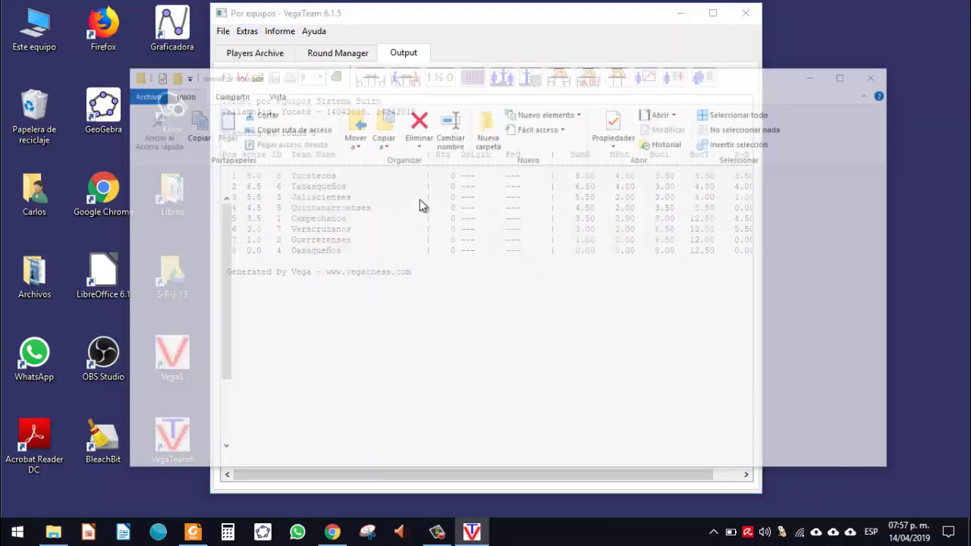
# Step: Open the index page from the wwwPor equipos folder in Chrome and maximize the window
pyautogui.doubleClick(302, 247)
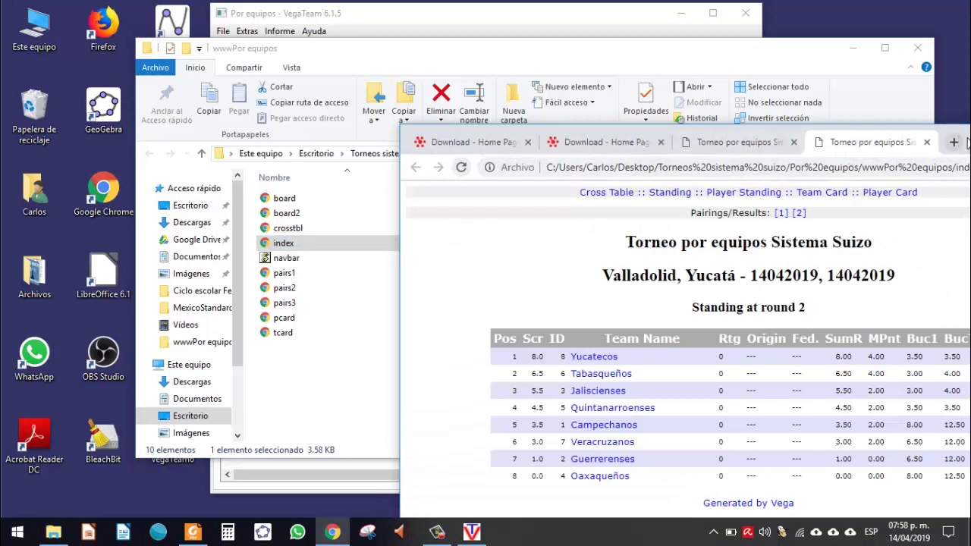
pyautogui.hotkey('alt', 'space')
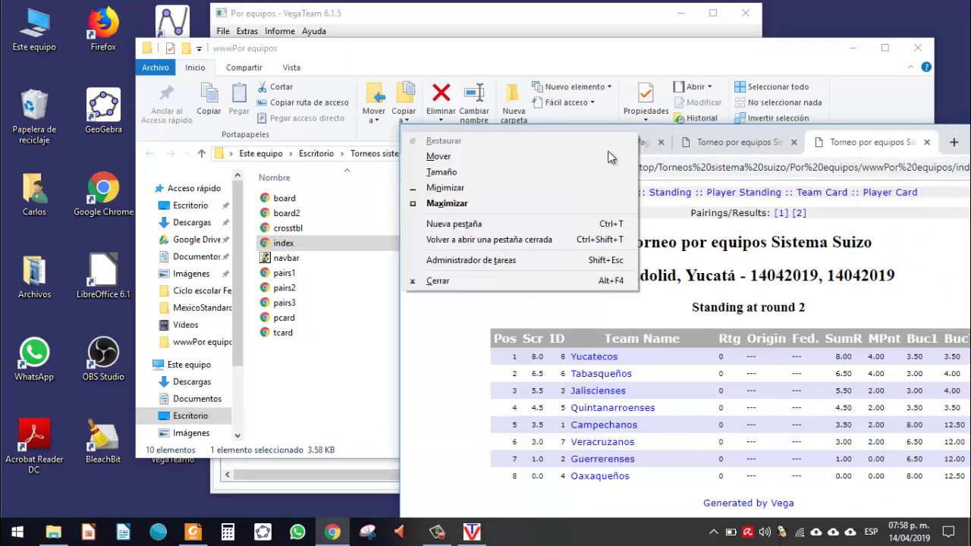
pyautogui.click(554, 204)
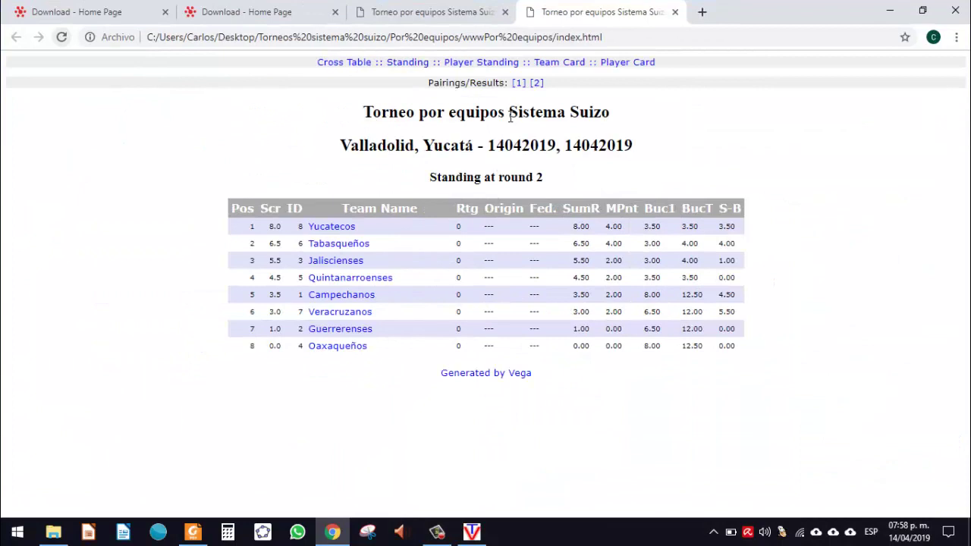
# Step: View and scroll through the round 2 pairings page in Chrome
pyautogui.click(532, 85)
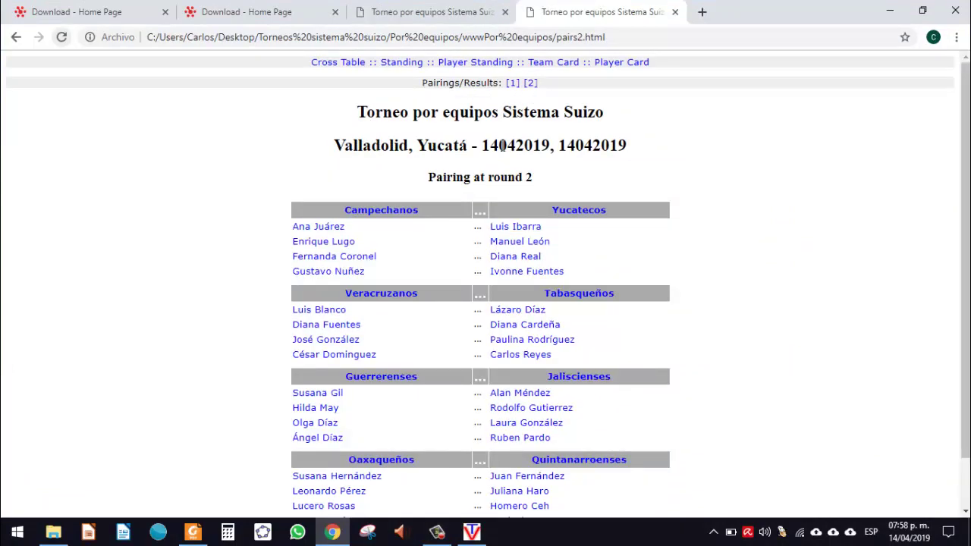
pyautogui.scroll(-1, 505, 219)
pyautogui.click(509, 213)
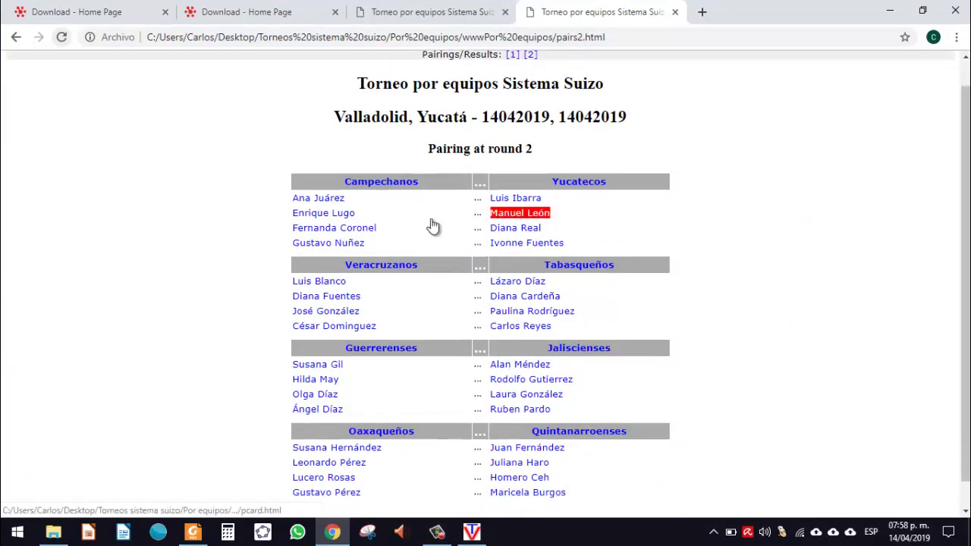
pyautogui.click(354, 243)
pyautogui.scroll(-1, 341, 247)
pyautogui.click(110, 319)
pyautogui.scroll(2, 401, 192)
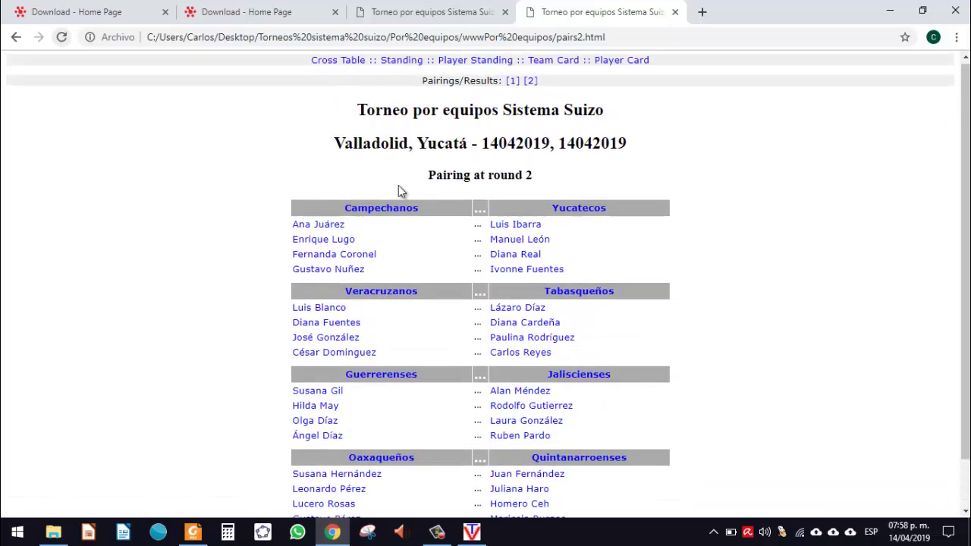
# Step: Check round 1 pairings, return to round 2 and standings, then minimize Chrome and the folder
pyautogui.click(513, 83)
pyautogui.click(512, 84)
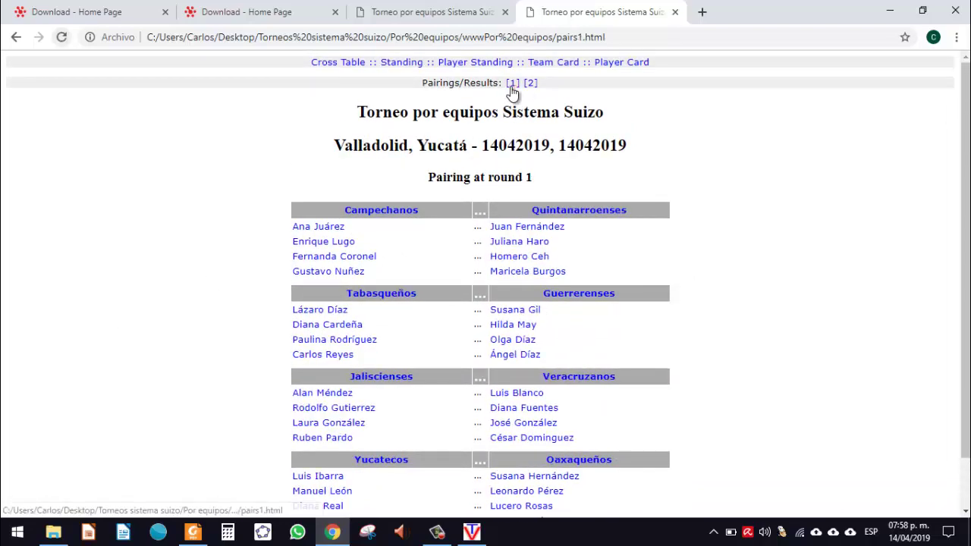
pyautogui.scroll(-1, 437, 264)
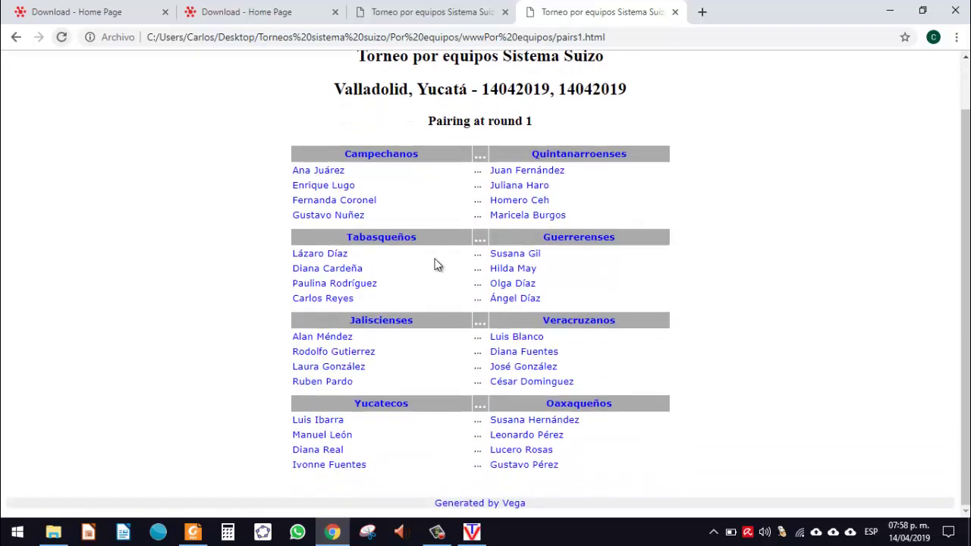
pyautogui.scroll(1, 437, 264)
pyautogui.click(528, 84)
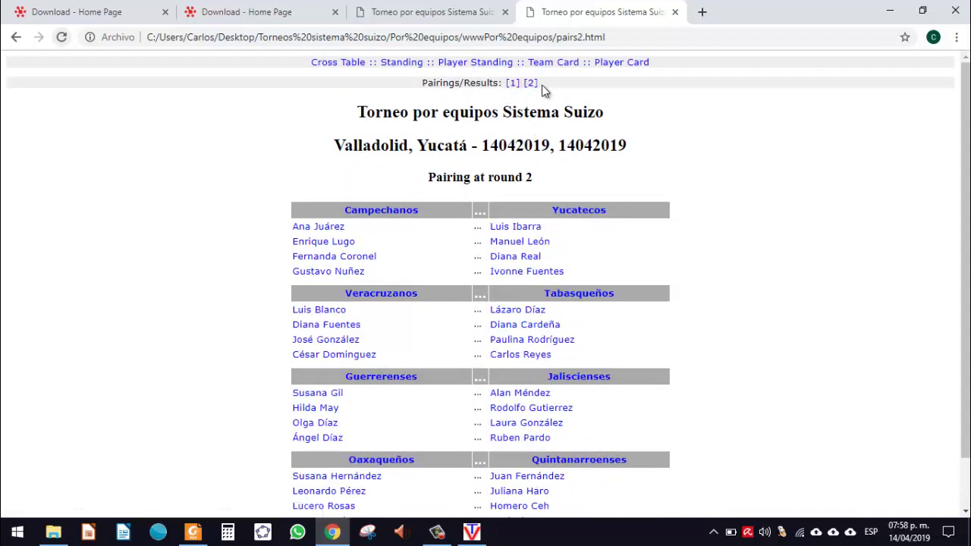
pyautogui.click(401, 62)
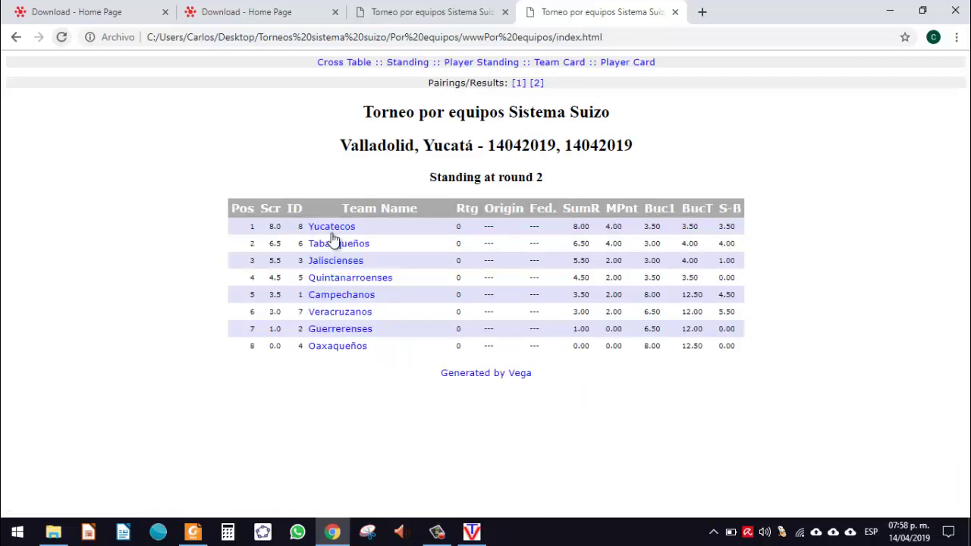
pyautogui.click(890, 11)
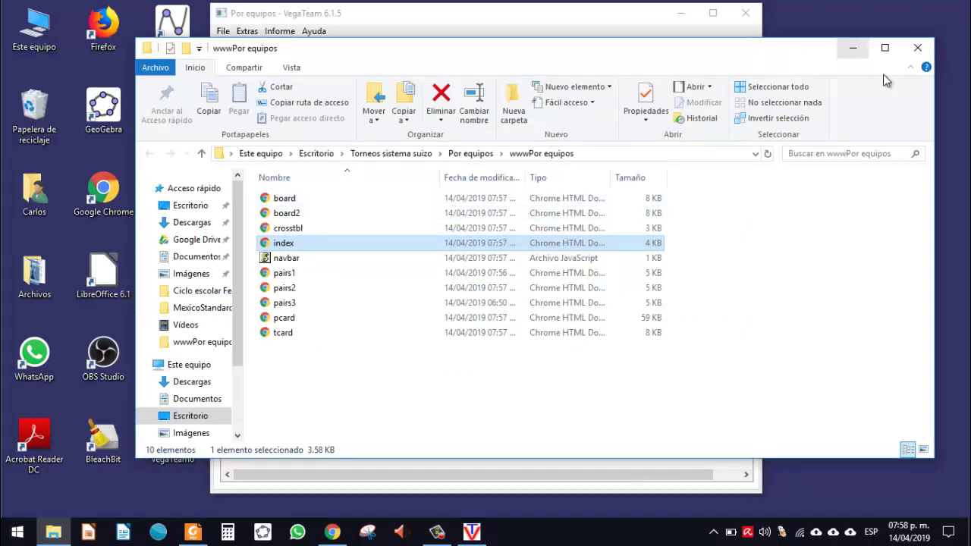
pyautogui.click(853, 49)
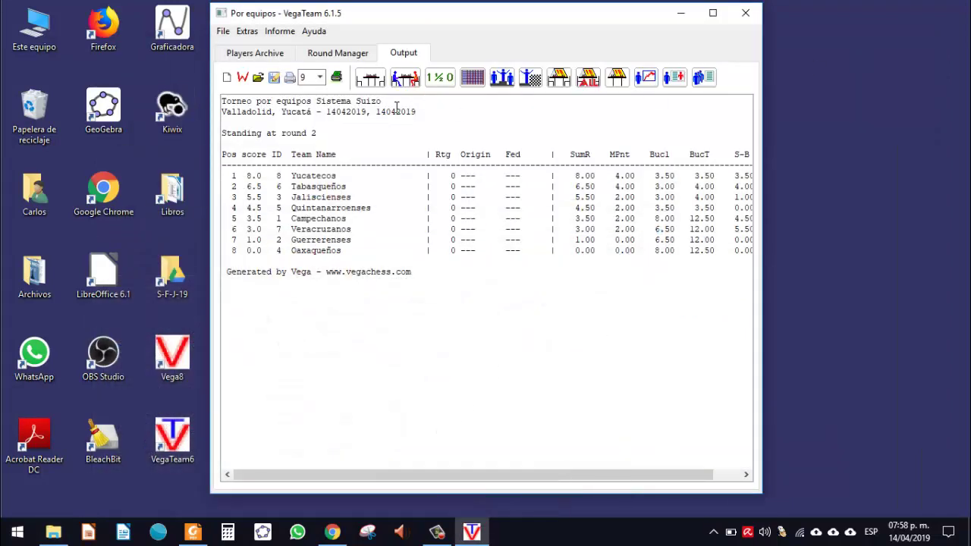
# Step: Pair round 3 automatically, Tabasqueños vs Yucatecos on top, and redisplay the round 2 standings
pyautogui.click(337, 55)
pyautogui.click(416, 435)
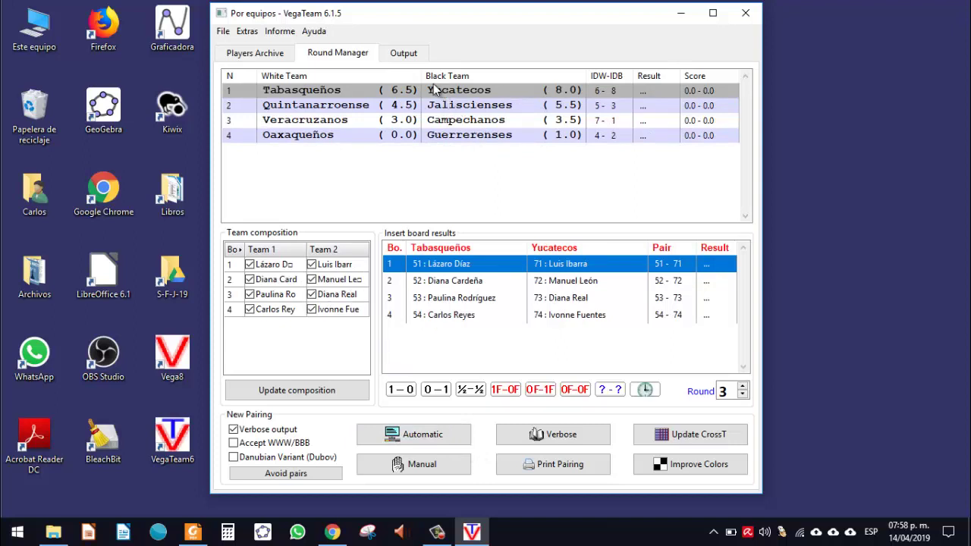
pyautogui.click(410, 54)
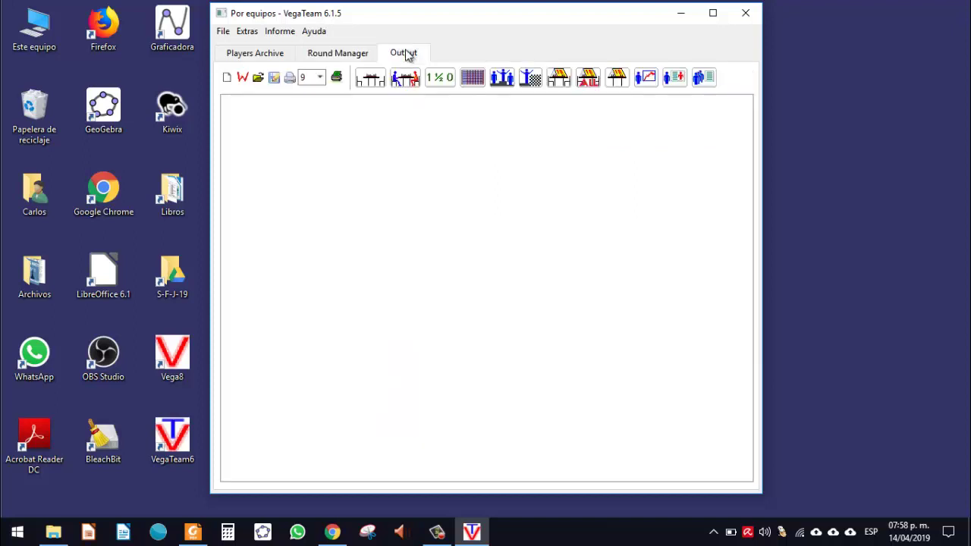
pyautogui.click(501, 77)
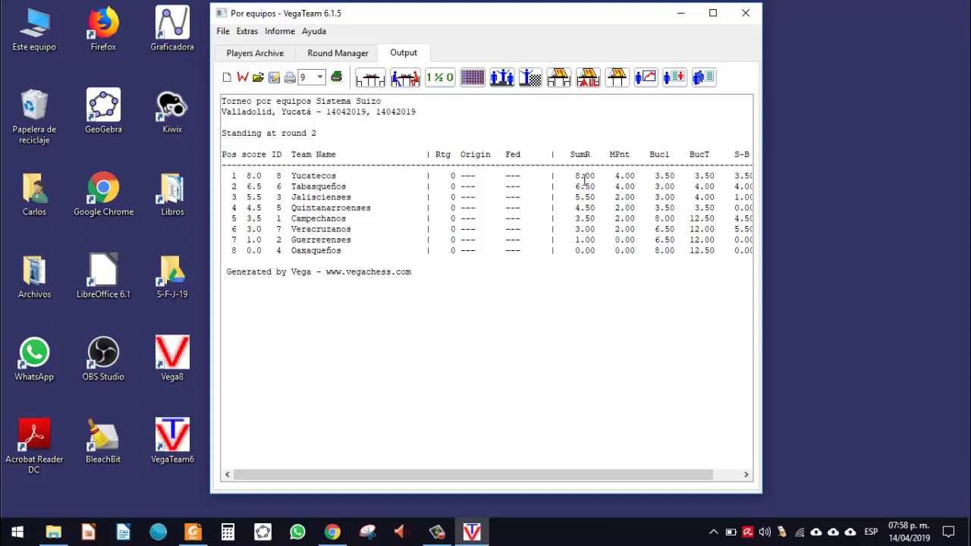
pyautogui.click(585, 182)
# Step: Enter round 3 results: four draws for Tabasqueños–Yucatecos and four white wins for Quintanarroenses
pyautogui.click(338, 54)
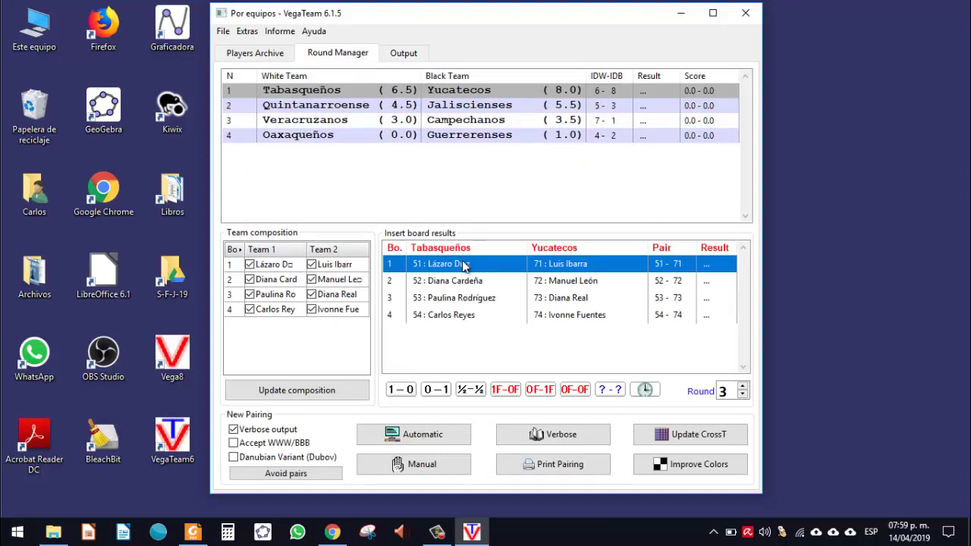
pyautogui.click(471, 390)
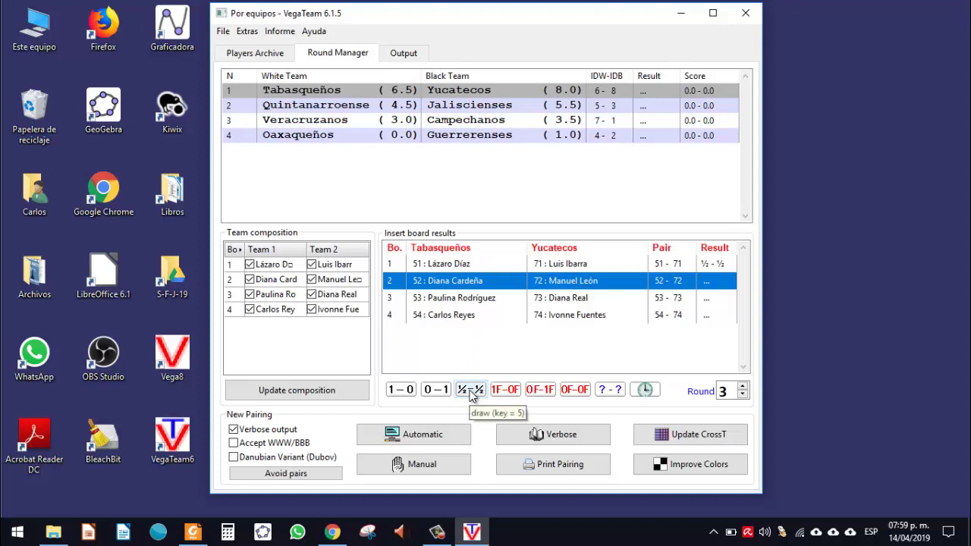
pyautogui.click(471, 390)
pyautogui.click(470, 390)
pyautogui.click(471, 390)
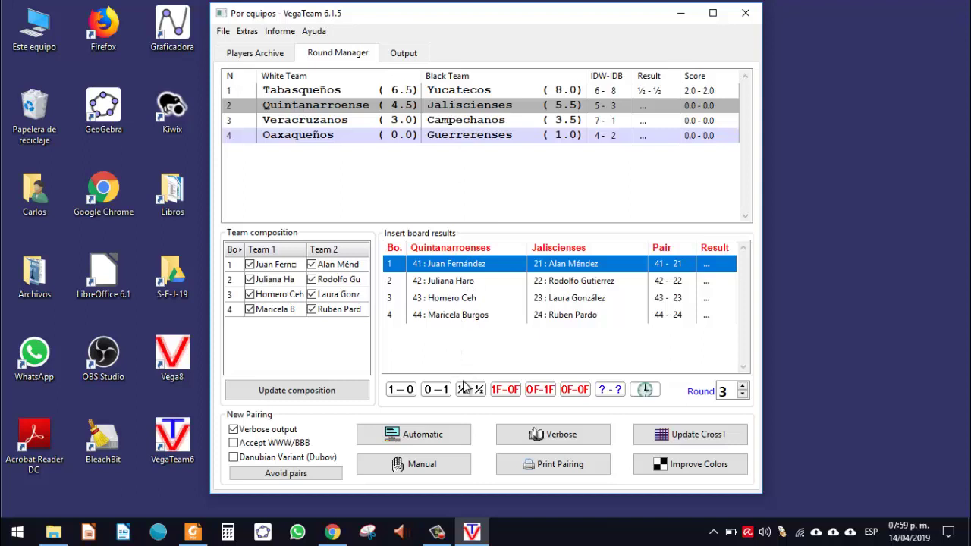
pyautogui.click(406, 394)
pyautogui.click(408, 396)
pyautogui.click(407, 396)
pyautogui.click(408, 396)
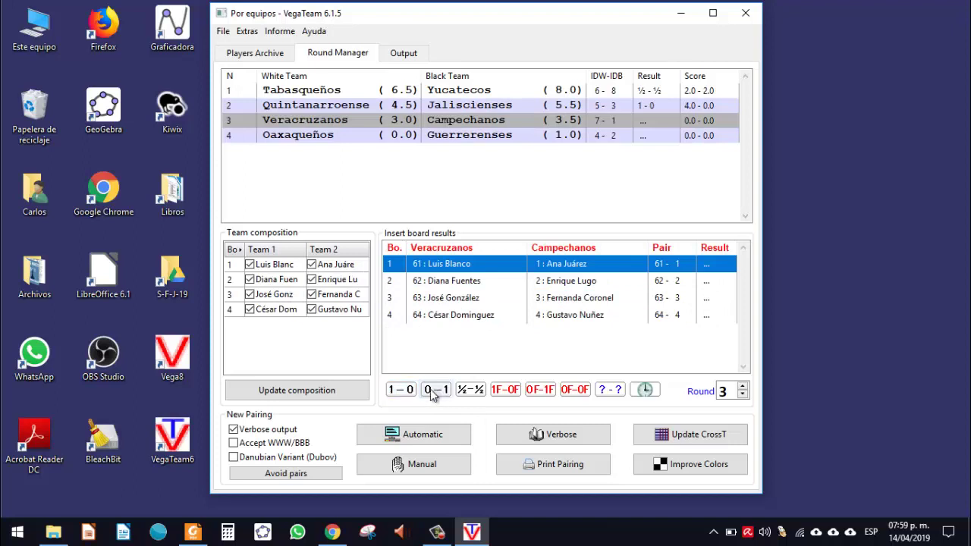
# Step: Score Veracruzanos 1-0, 0-1, ½-½, 1-0 and Oaxaqueños–Guerrerenses 1-0, 0-1, ½-½, 0-1, then confirm
pyautogui.click(403, 391)
pyautogui.click(437, 395)
pyautogui.click(468, 391)
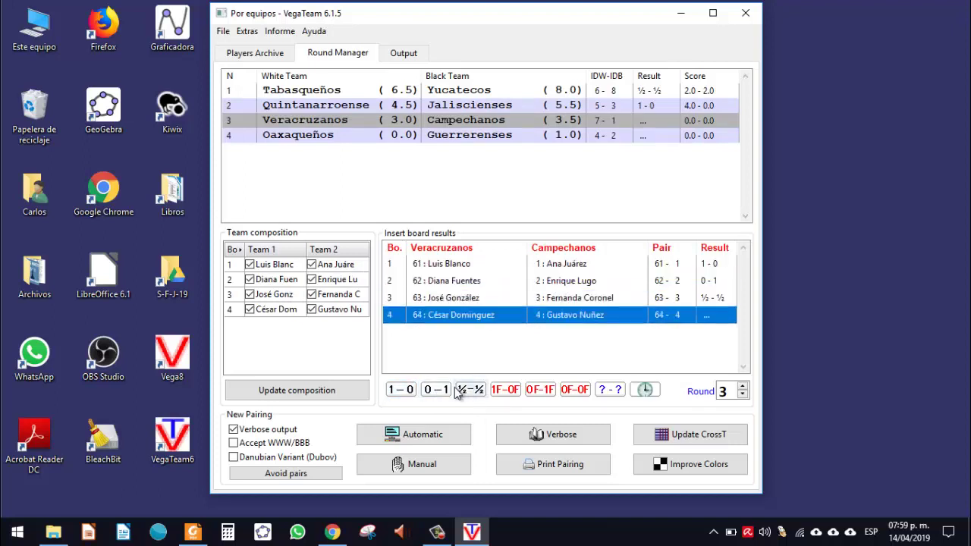
pyautogui.click(410, 391)
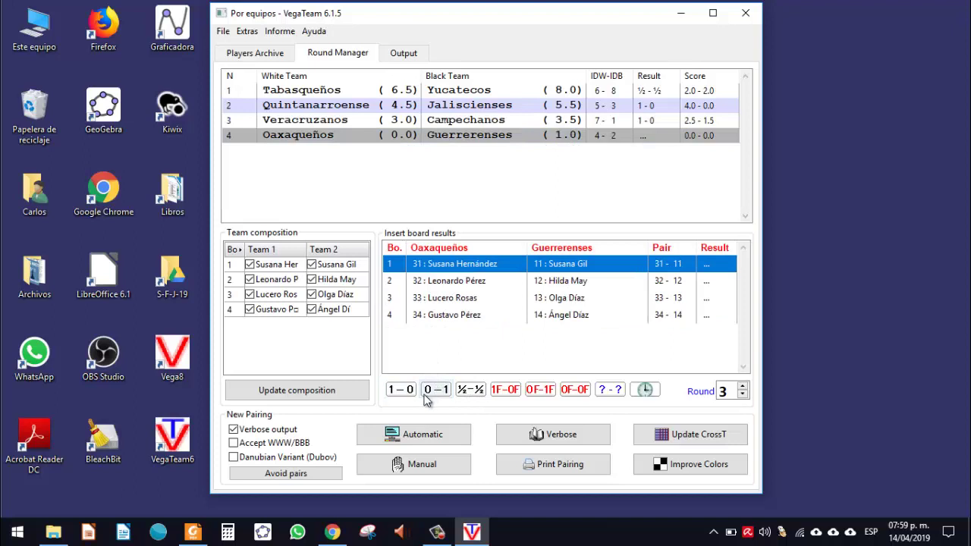
pyautogui.click(412, 393)
pyautogui.click(435, 395)
pyautogui.click(470, 392)
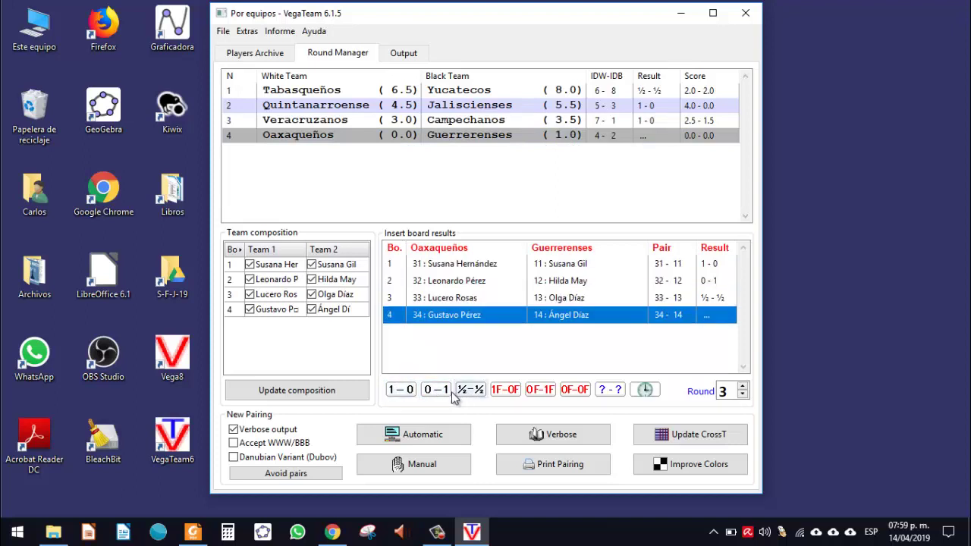
pyautogui.click(448, 392)
pyautogui.click(489, 279)
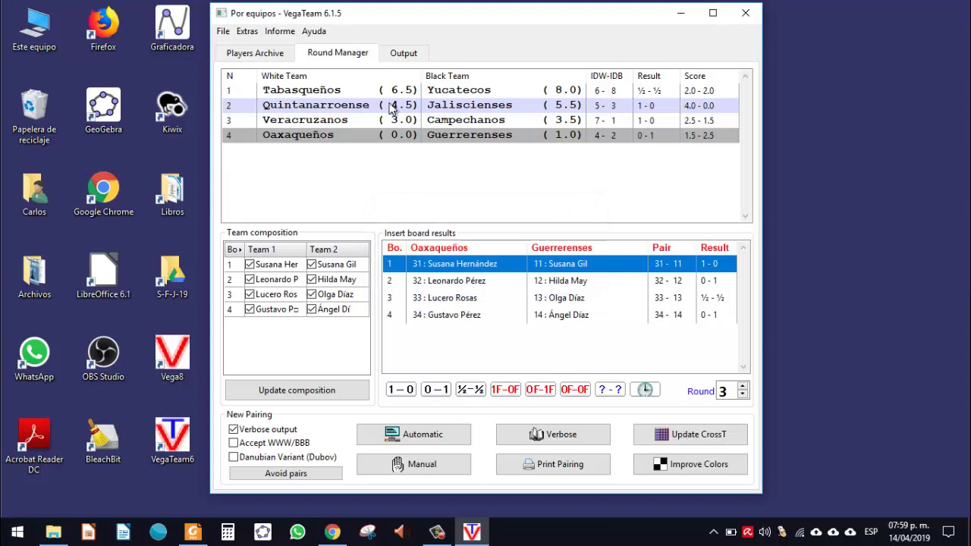
# Step: Generate the round 3 standings and highlight leader Yucatecos' SumR 10.00 and MPnt 5.00
pyautogui.click(406, 57)
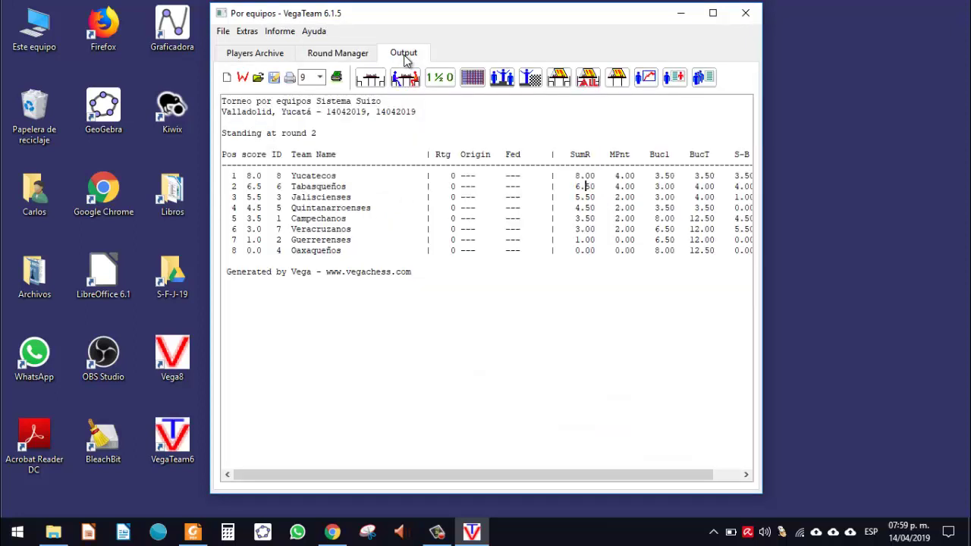
pyautogui.click(502, 78)
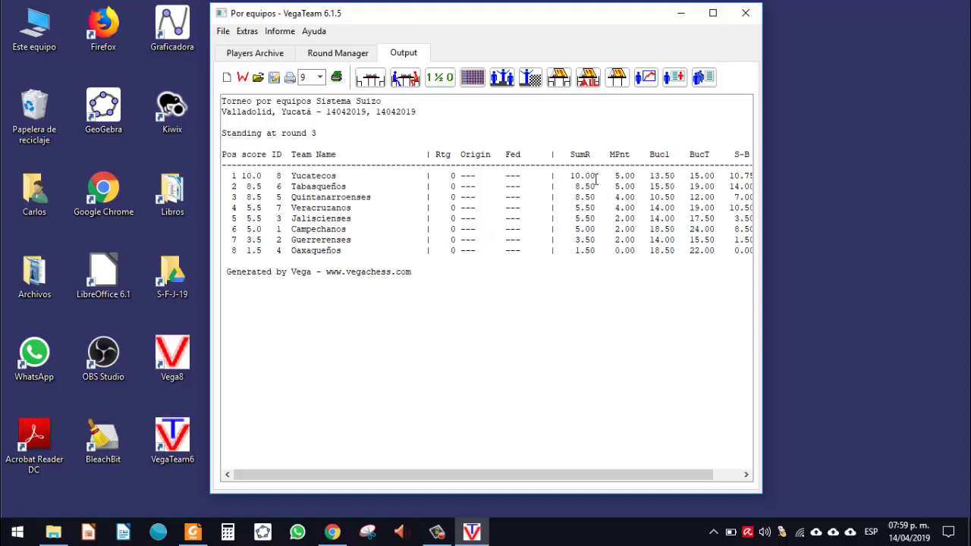
pyautogui.click(601, 176)
pyautogui.moveTo(590, 177); pyautogui.dragTo(571, 176)
pyautogui.tripleClick(575, 176)
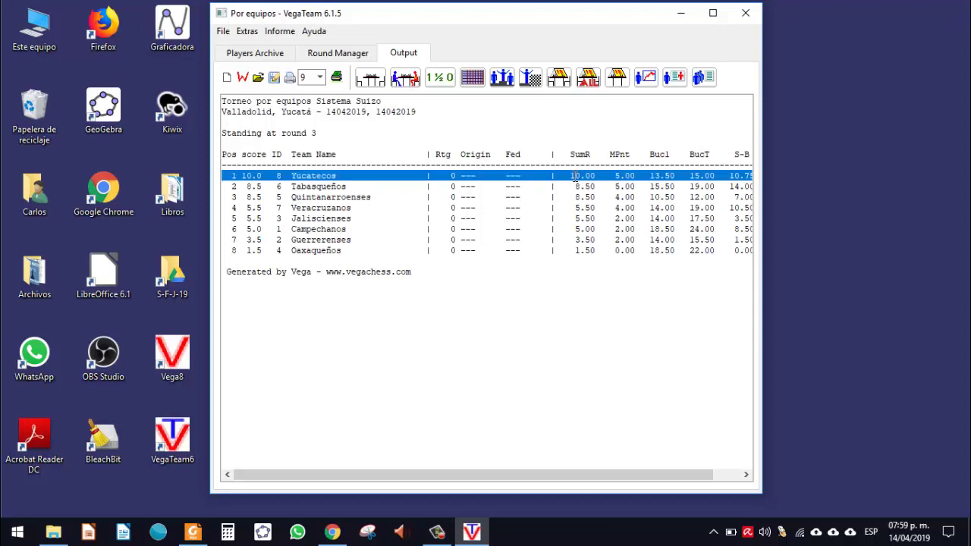
pyautogui.click(576, 176)
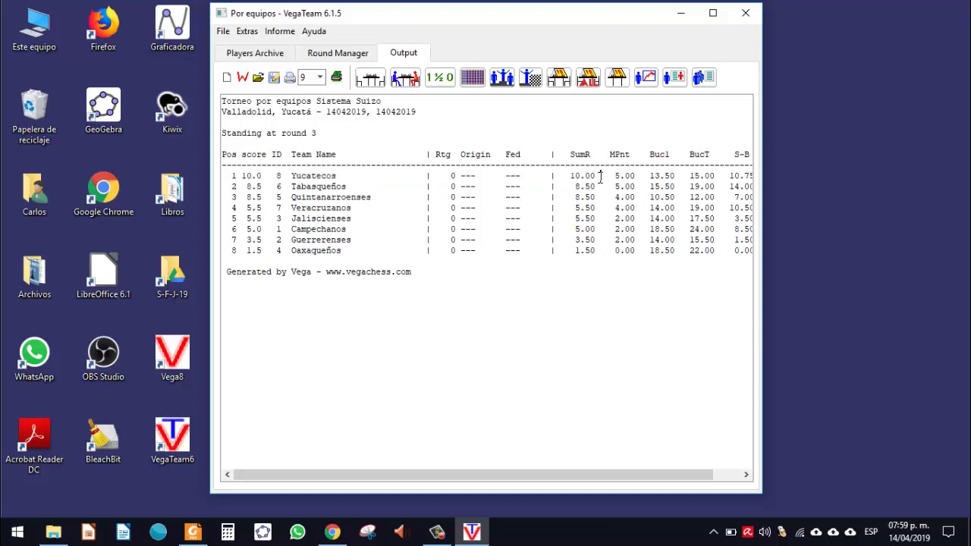
pyautogui.moveTo(600, 176); pyautogui.dragTo(573, 177)
pyautogui.moveTo(639, 175); pyautogui.dragTo(614, 176)
pyautogui.click(363, 61)
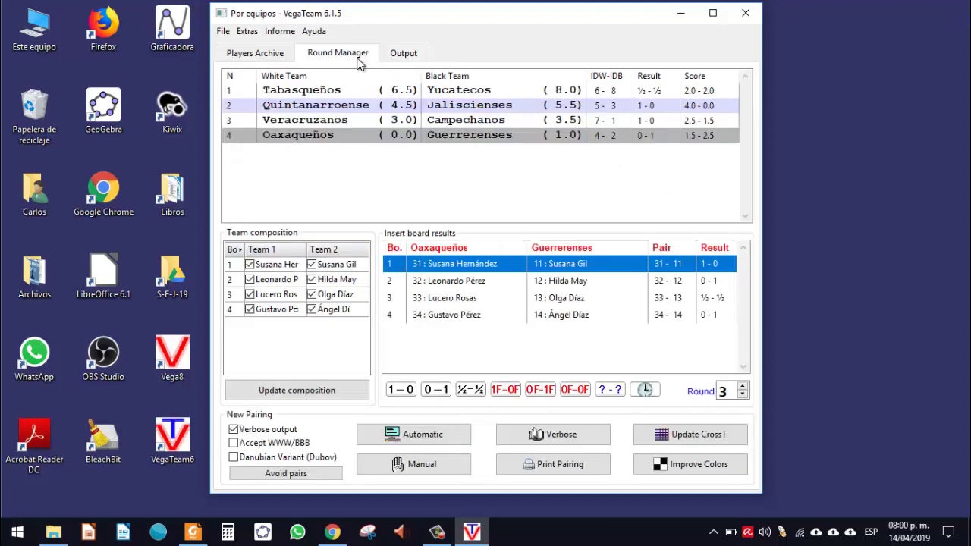
pyautogui.click(404, 55)
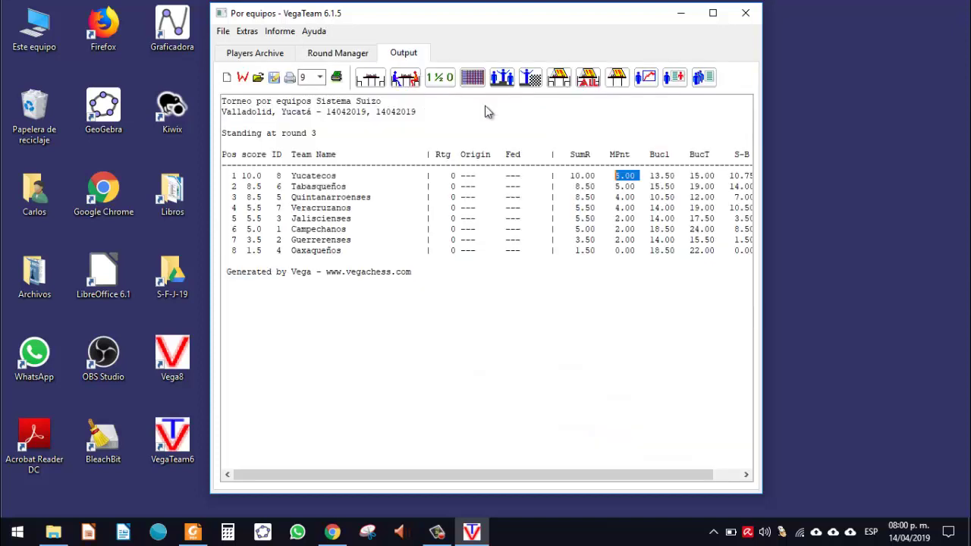
pyautogui.click(637, 186)
pyautogui.moveTo(595, 194); pyautogui.dragTo(175, 184)
pyautogui.click(600, 187)
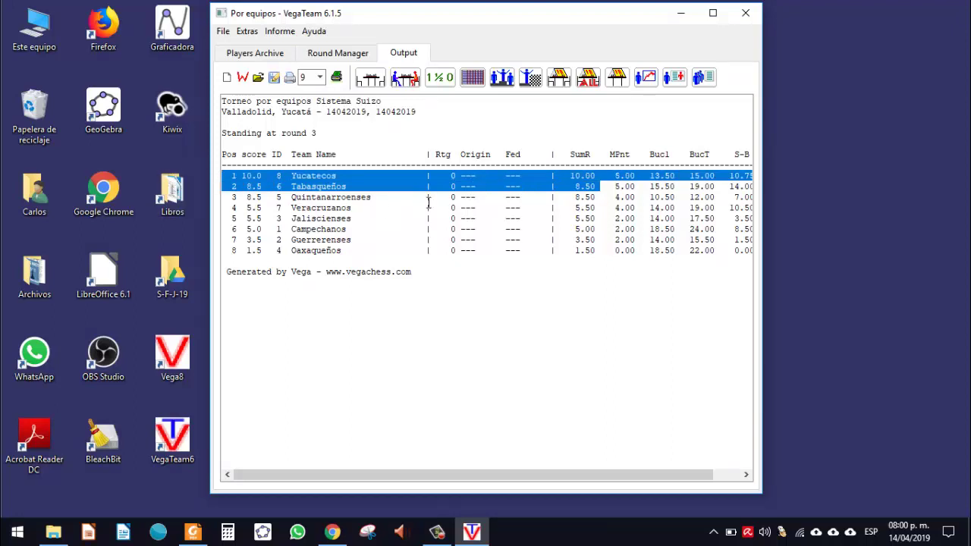
pyautogui.click(562, 194)
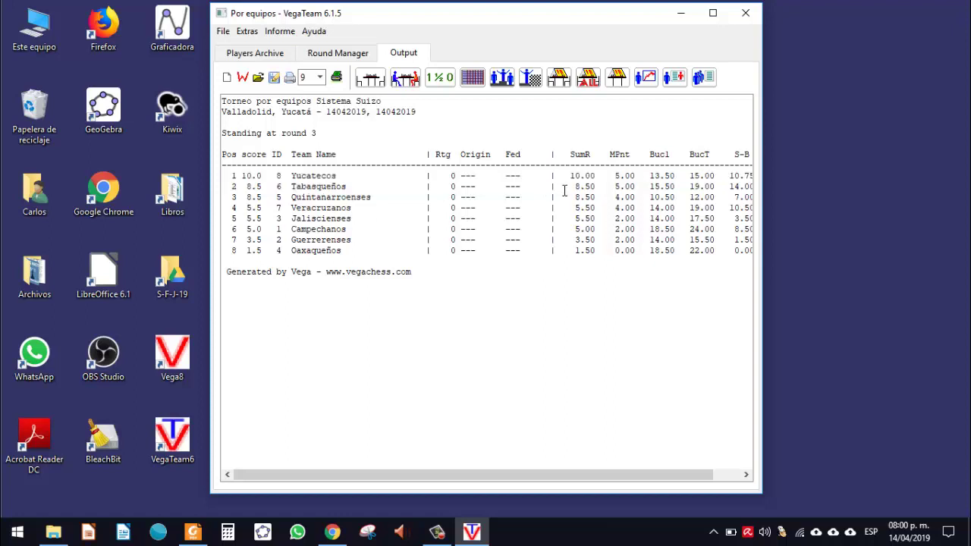
pyautogui.moveTo(569, 196); pyautogui.dragTo(607, 196)
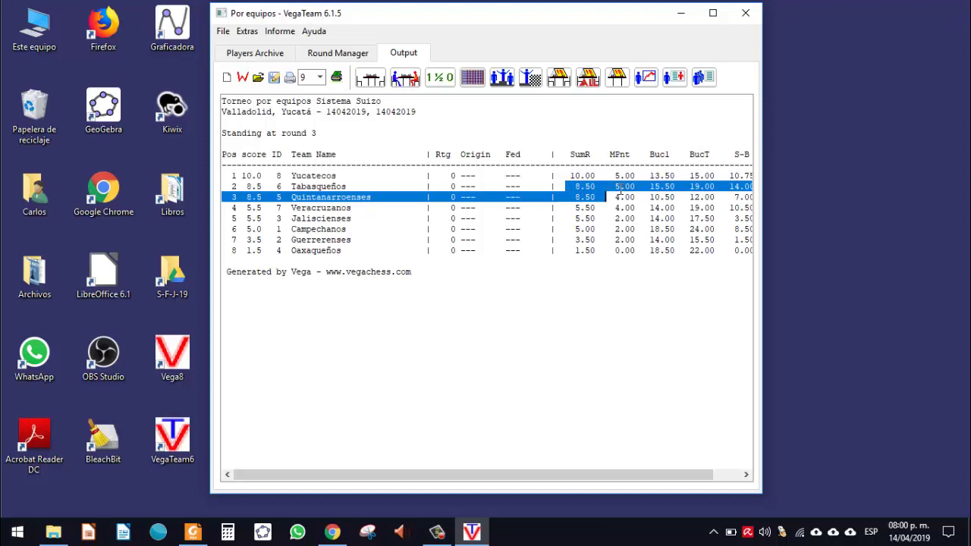
pyautogui.click(620, 188)
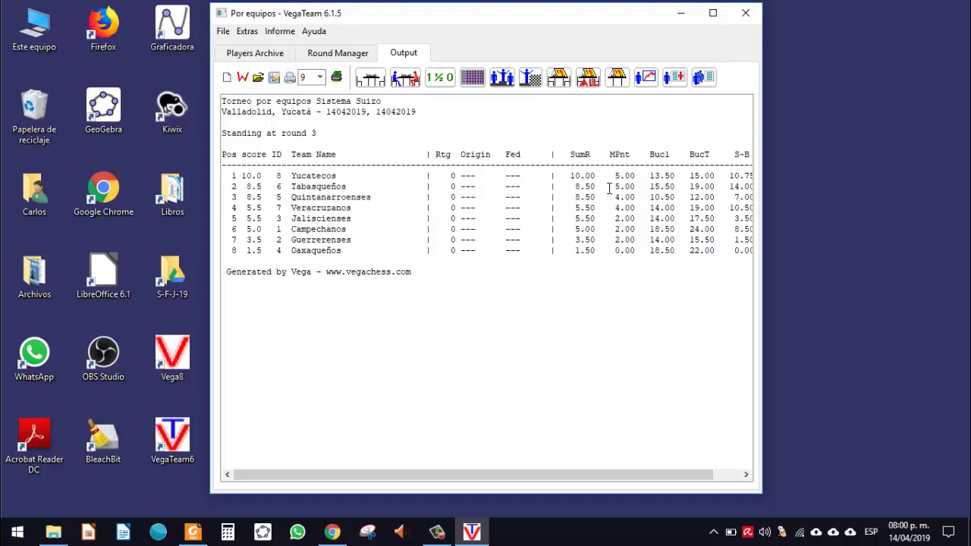
pyautogui.moveTo(617, 187); pyautogui.dragTo(642, 186)
pyautogui.click(343, 55)
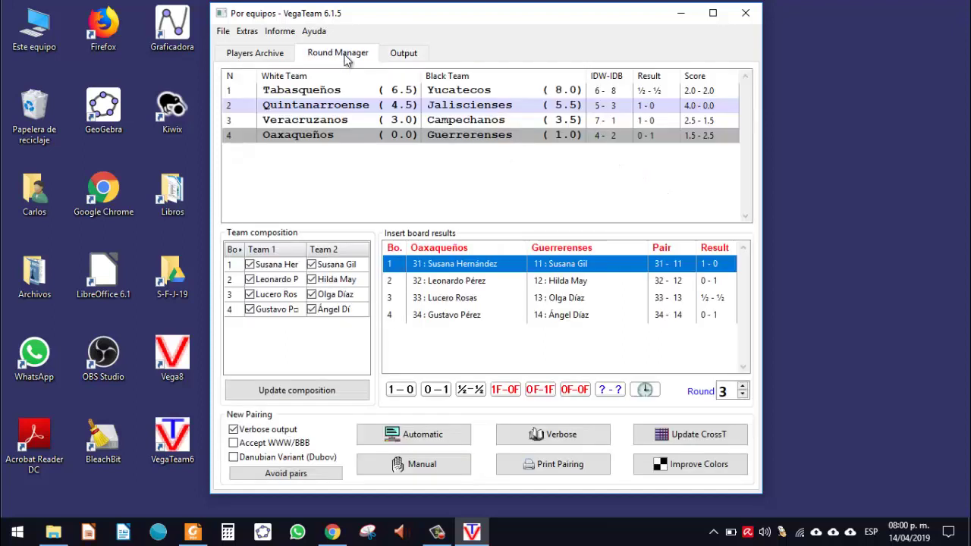
pyautogui.click(395, 57)
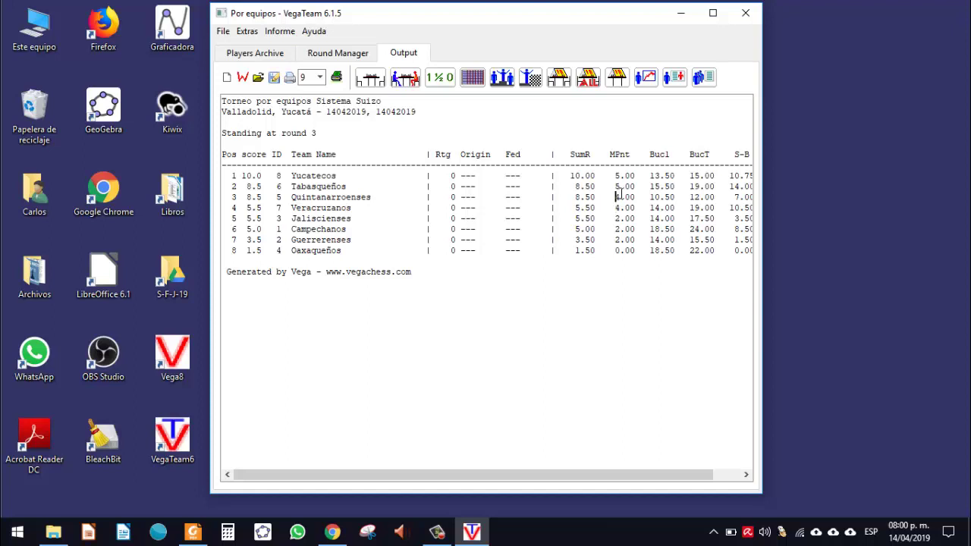
pyautogui.moveTo(615, 196)
pyautogui.mouseDown()
pyautogui.moveTo(625, 195)
pyautogui.moveTo(624, 216)
pyautogui.moveTo(631, 195)
pyautogui.moveTo(617, 189)
pyautogui.mouseUp()
pyautogui.moveTo(612, 186); pyautogui.dragTo(638, 196)
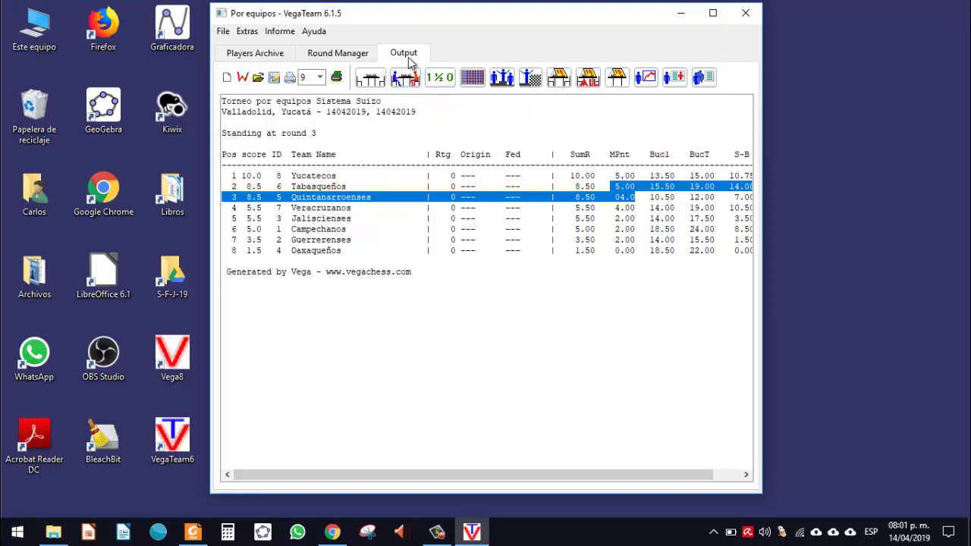
# Step: Save the tournament with File > Save Tournament
pyautogui.click(223, 31)
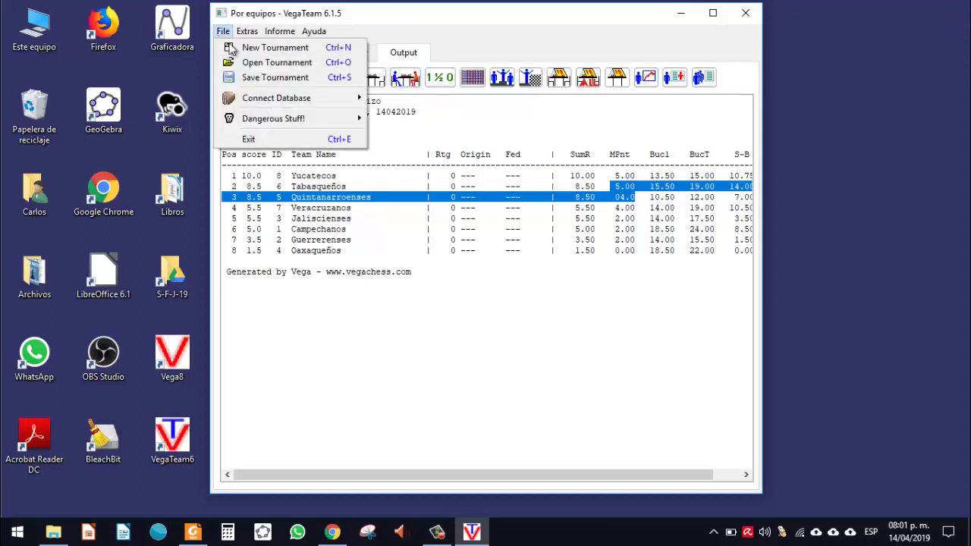
pyautogui.click(270, 76)
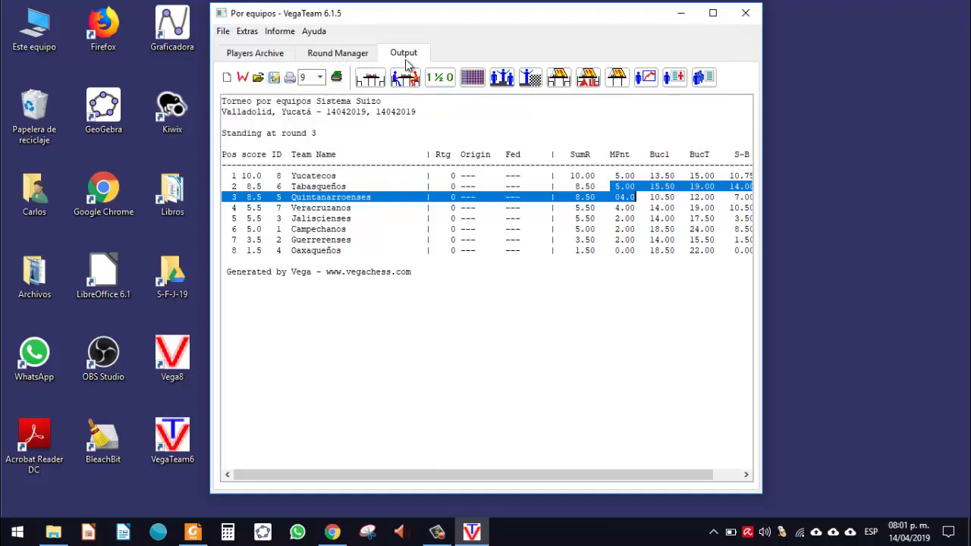
pyautogui.click(627, 254)
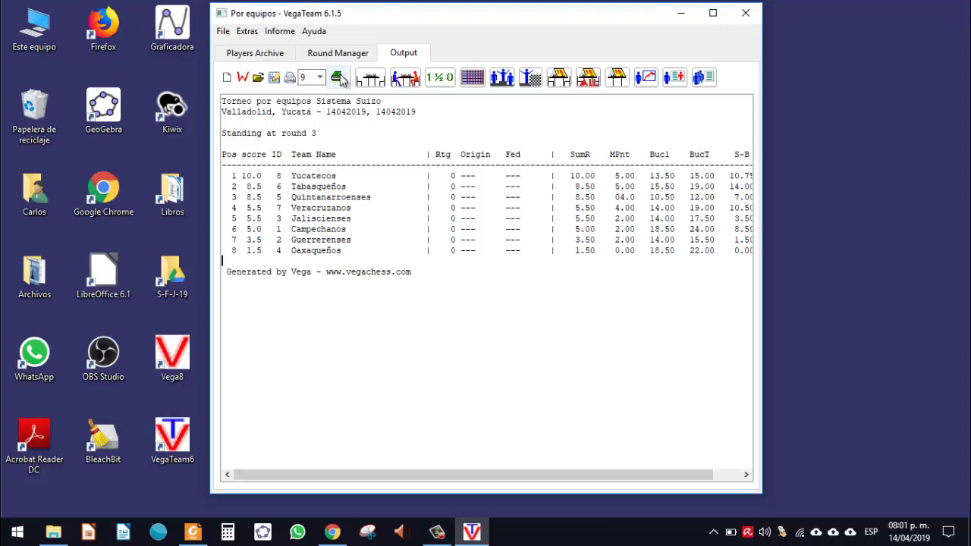
# Step: Display round 3 results, board pairings, and the compact team pairing table from Tabasqueños–Yucatecos down
pyautogui.click(442, 79)
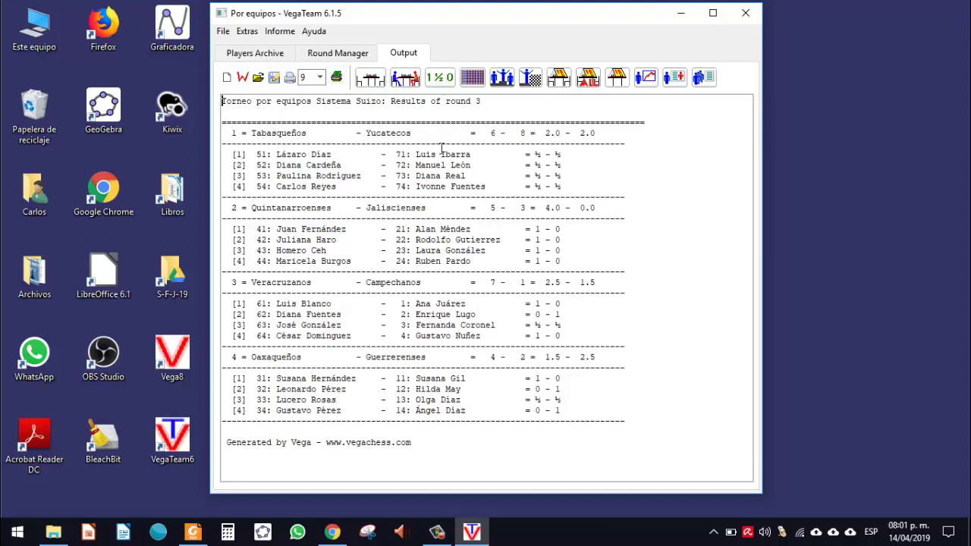
pyautogui.click(405, 78)
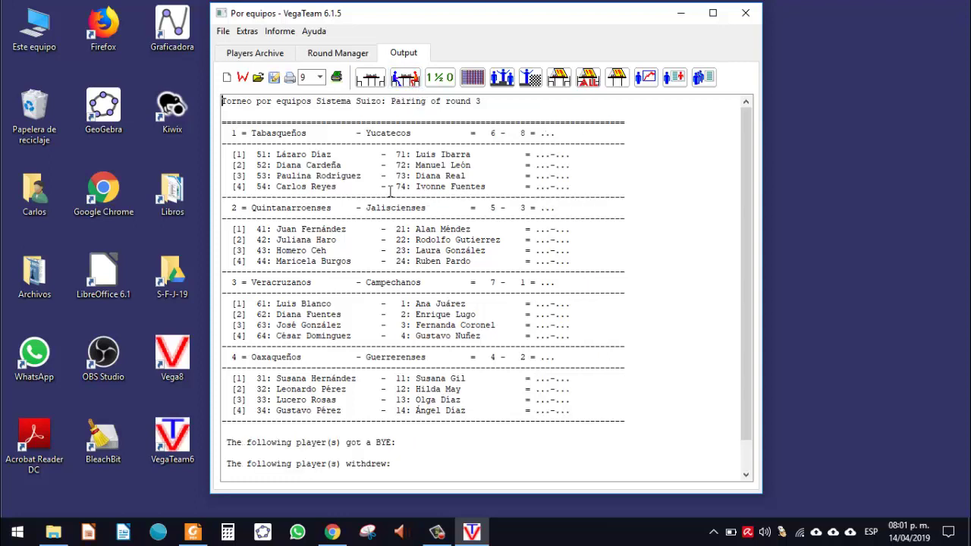
pyautogui.click(370, 80)
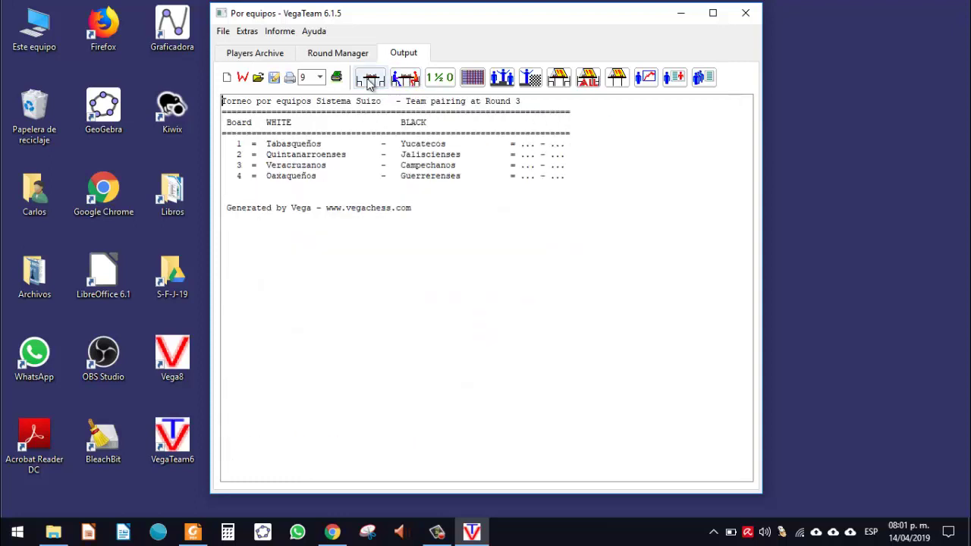
pyautogui.moveTo(583, 179); pyautogui.dragTo(221, 97)
pyautogui.click(476, 165)
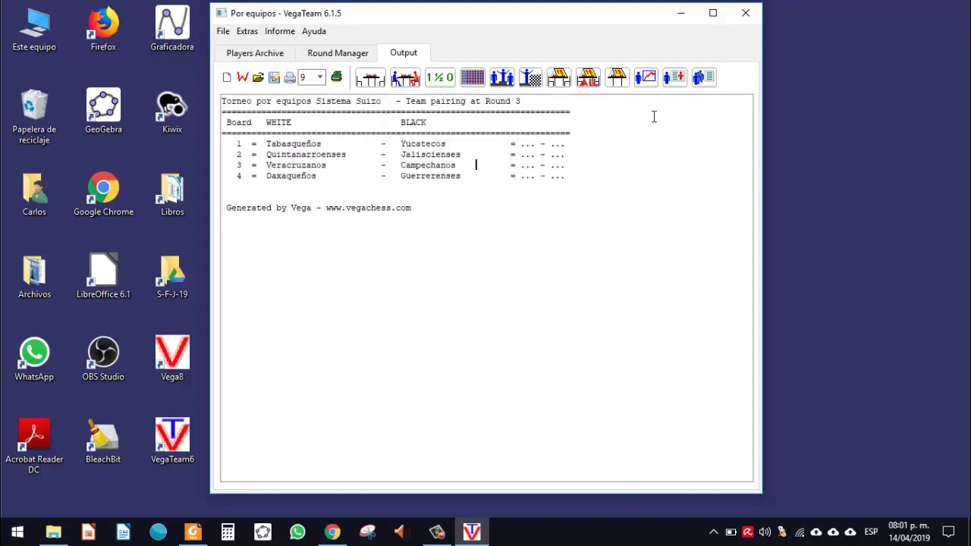
# Step: Display the round 3 board cards for every match, then the match scoresheets, and scroll through them
pyautogui.click(589, 80)
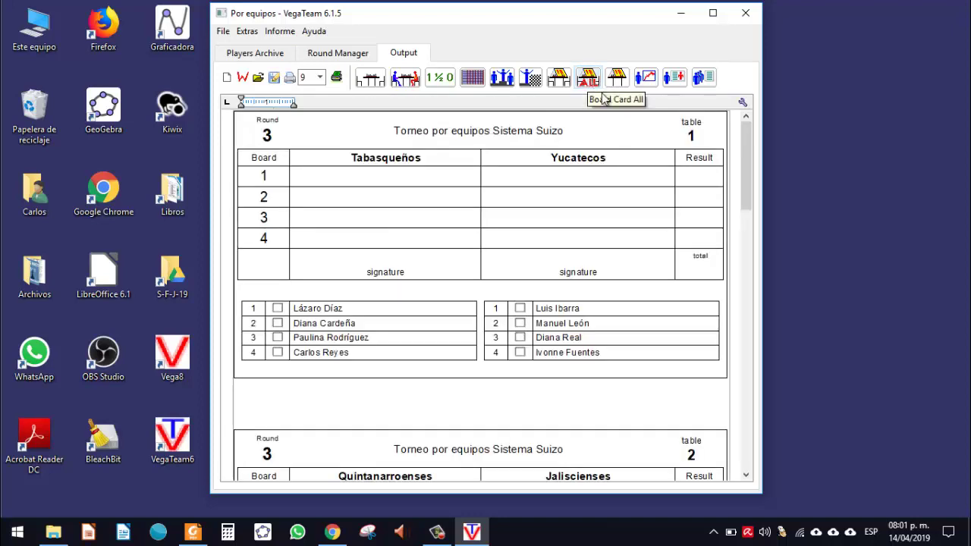
pyautogui.click(558, 78)
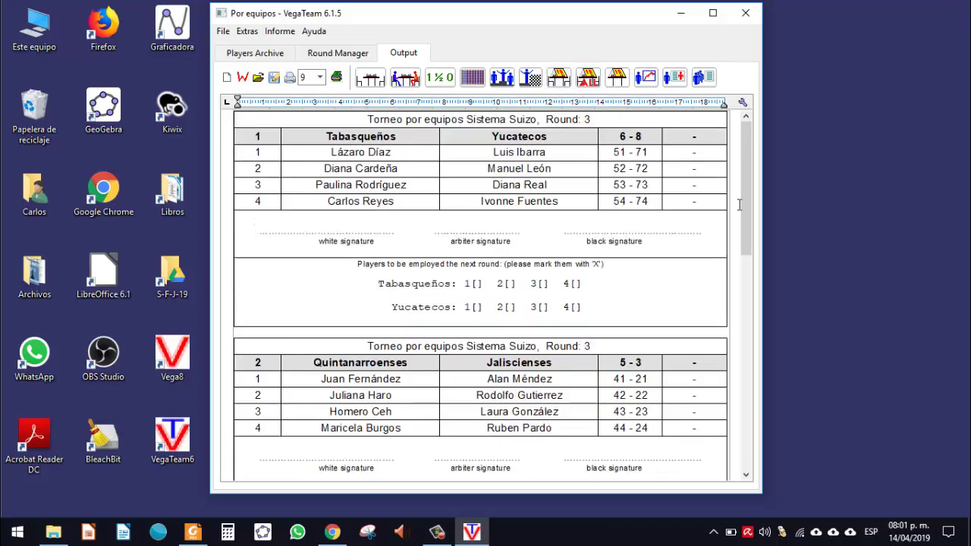
pyautogui.moveTo(748, 195)
pyautogui.mouseDown()
pyautogui.moveTo(747, 174)
pyautogui.moveTo(741, 388)
pyautogui.moveTo(745, 204)
pyautogui.mouseUp()
# Step: Show round 3 player rankings by board and score in a maximized window, highlighting the Ranking Board 1 headings
pyautogui.click(532, 79)
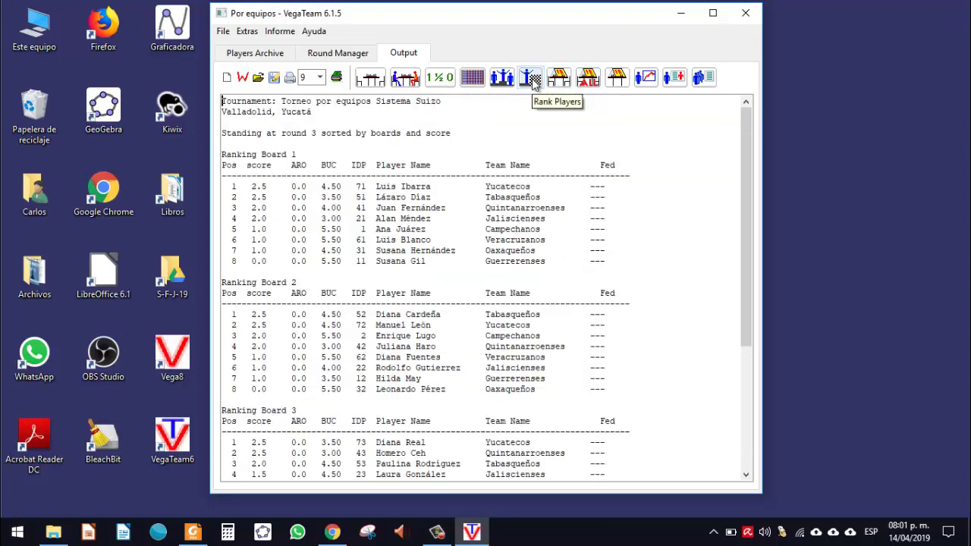
pyautogui.click(713, 13)
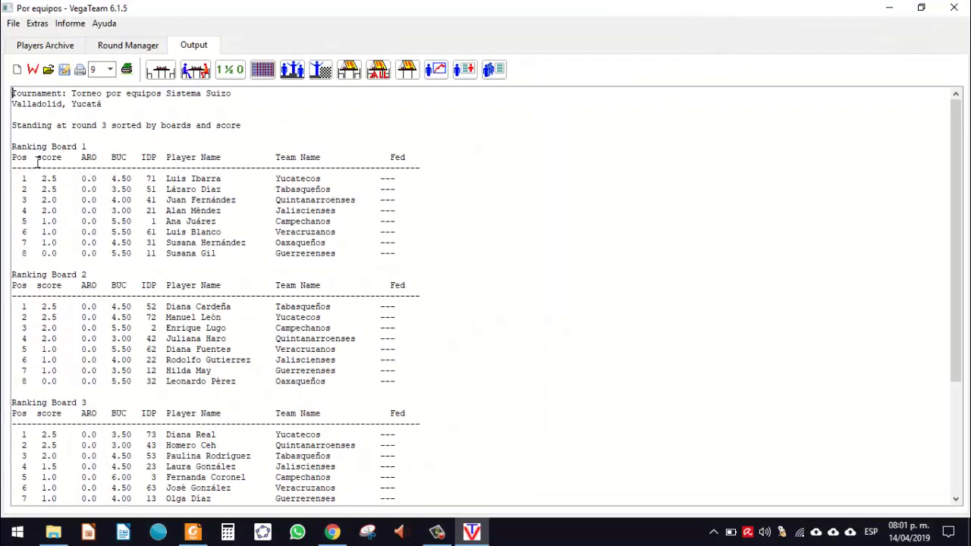
pyautogui.moveTo(12, 157); pyautogui.dragTo(160, 180)
pyautogui.click(276, 178)
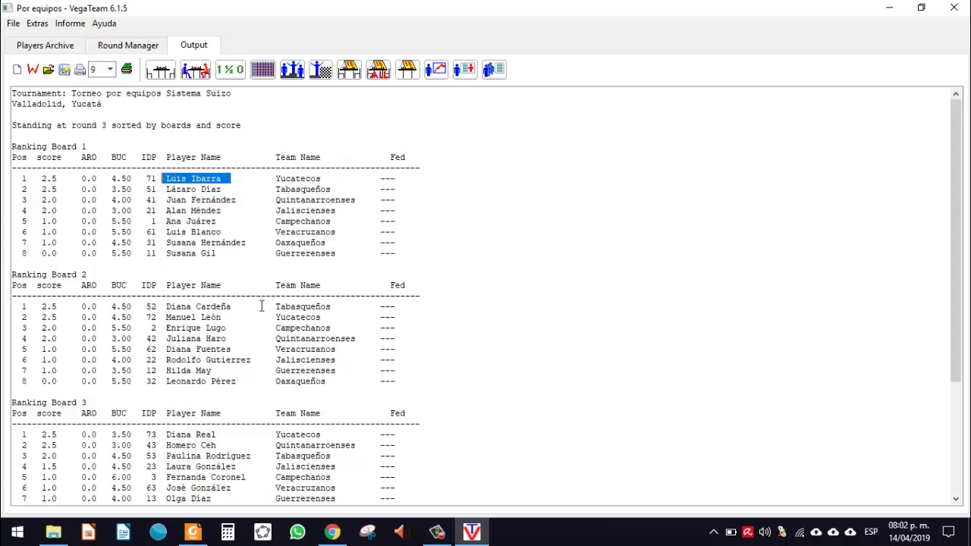
# Step: Highlight the top-ranked players on boards 2 and 3
pyautogui.moveTo(241, 307); pyautogui.dragTo(167, 304)
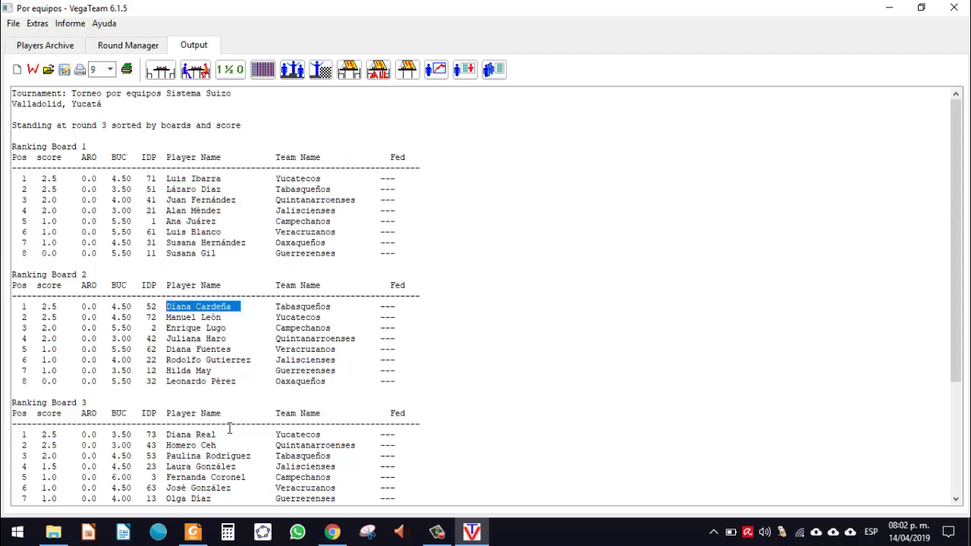
pyautogui.moveTo(226, 434); pyautogui.dragTo(168, 435)
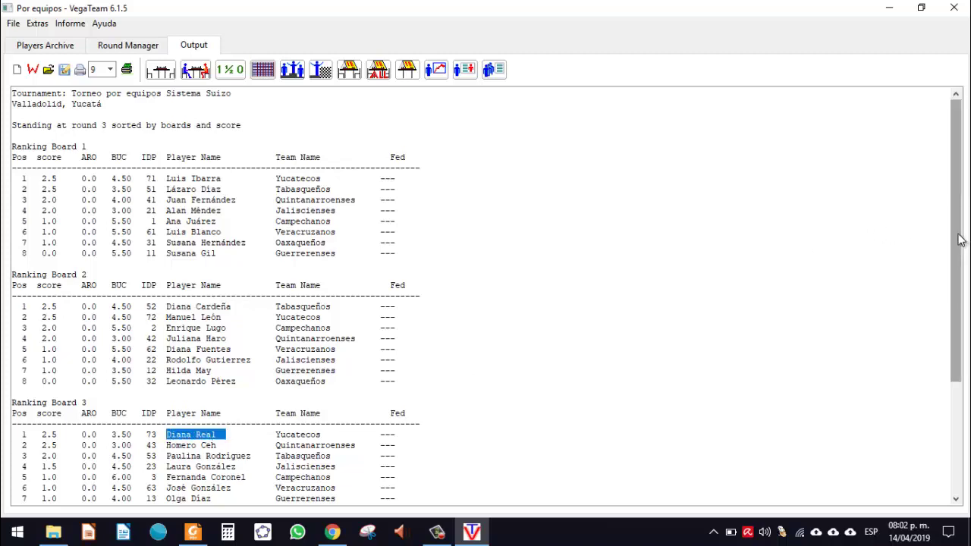
pyautogui.moveTo(961, 264)
pyautogui.mouseDown()
pyautogui.moveTo(961, 376)
pyautogui.moveTo(961, 263)
pyautogui.mouseUp()
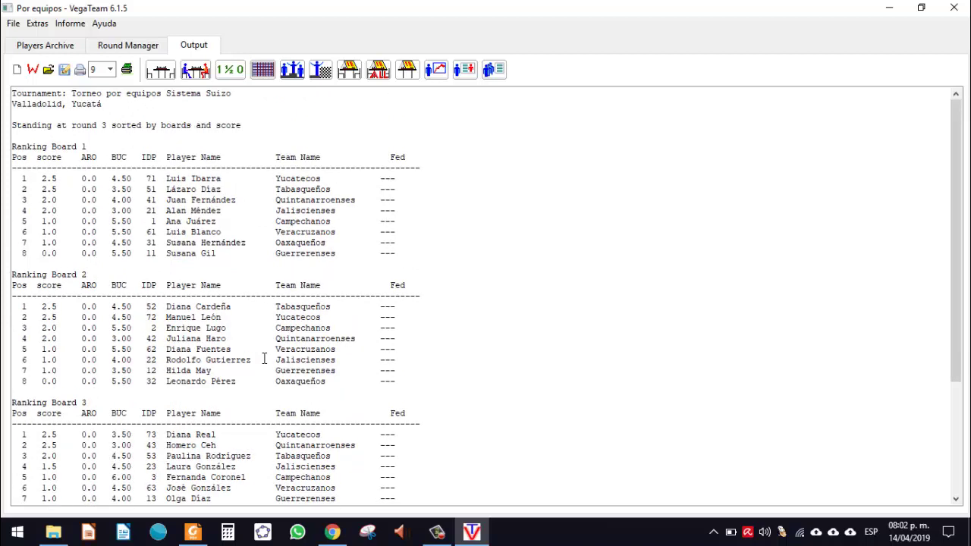